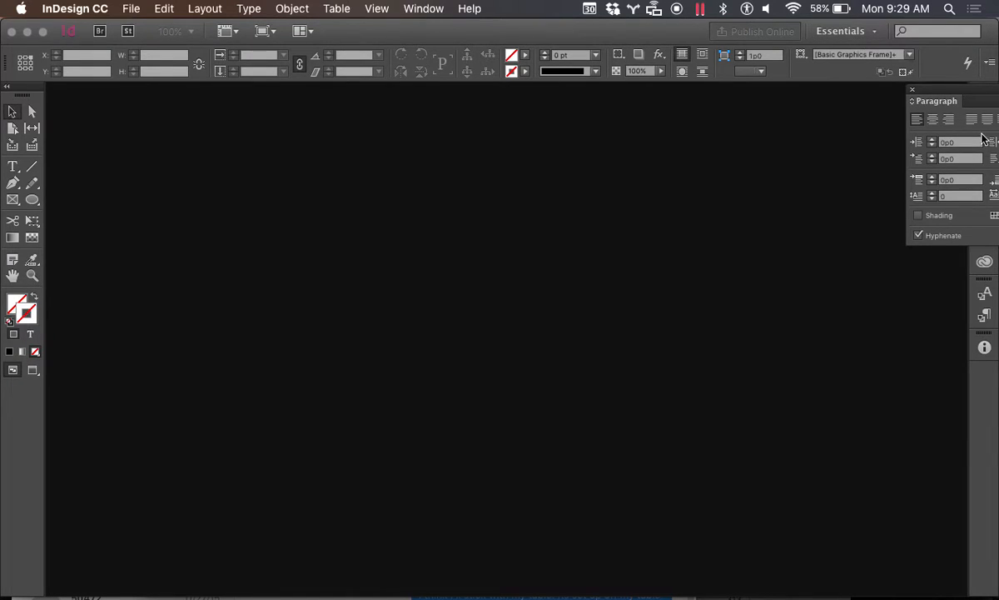
- Close the floating Paragraph settings and bring up the Paragraph Styles list
drag(933, 96, 828, 95)
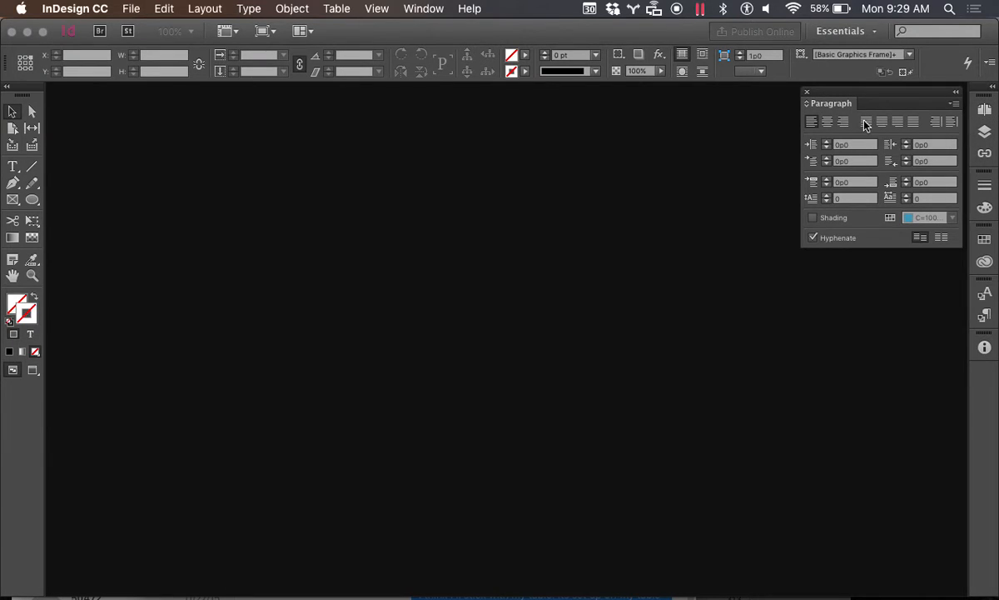
click(808, 94)
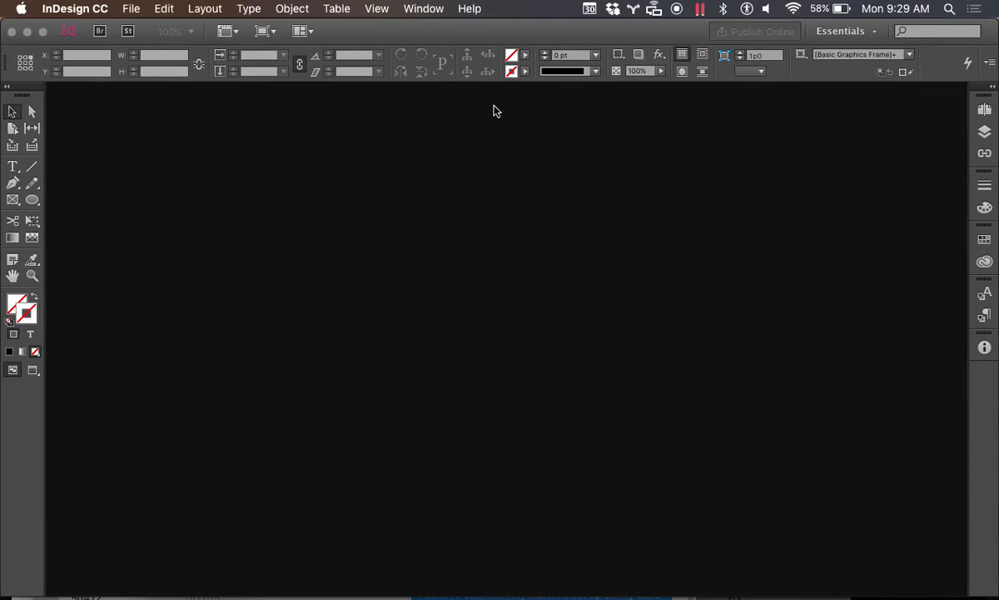
click(422, 8)
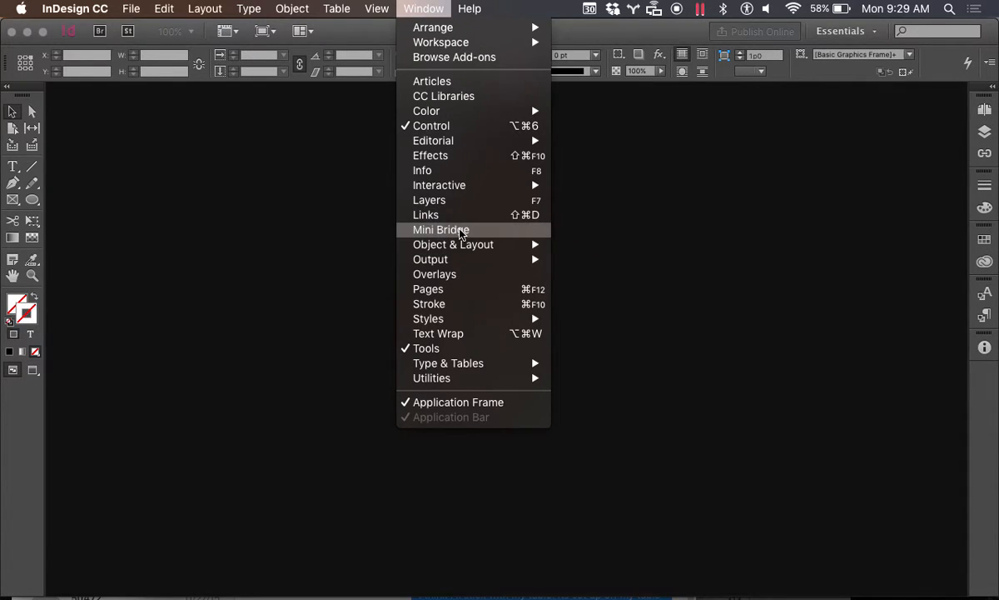
mouse_move(439, 328)
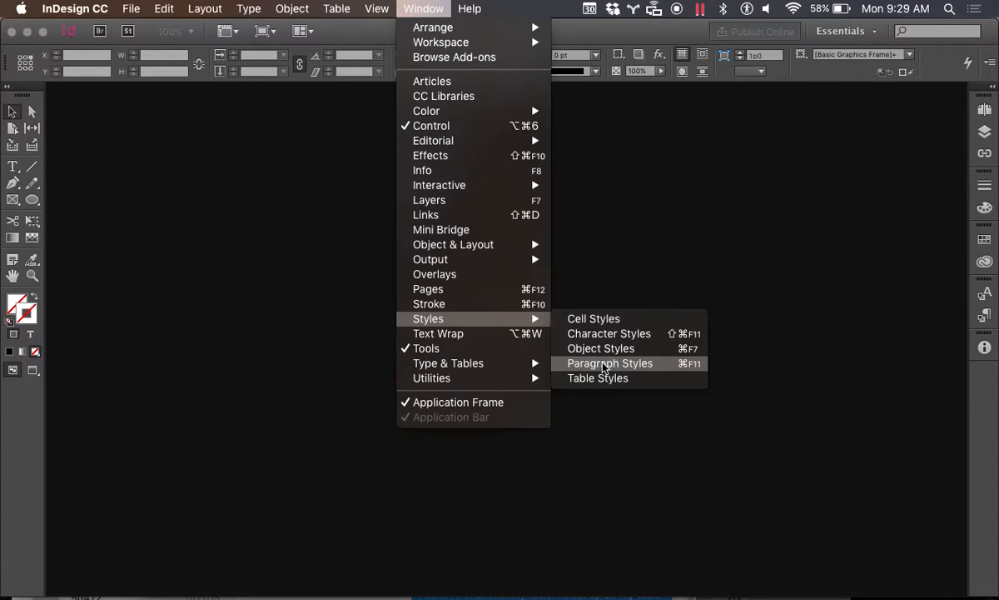
click(604, 368)
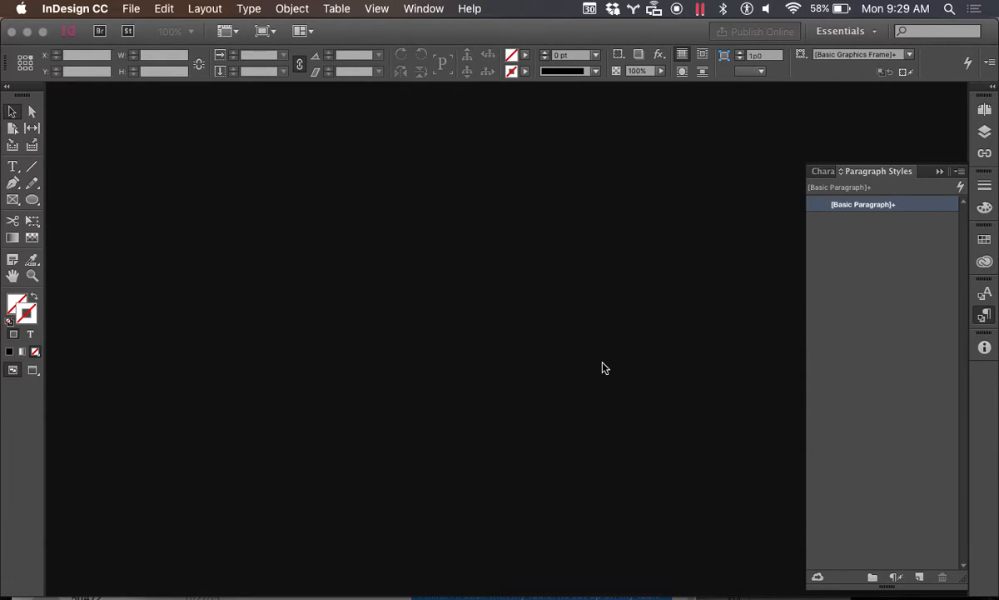
- Compare the Character Styles and Paragraph Styles lists, and collapse them when done
click(824, 174)
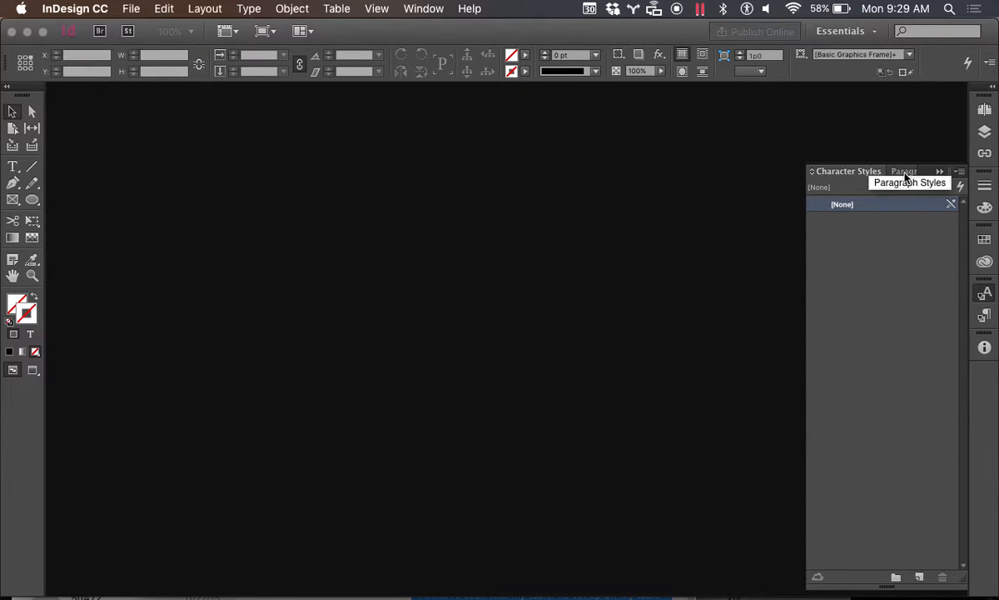
click(906, 173)
click(824, 174)
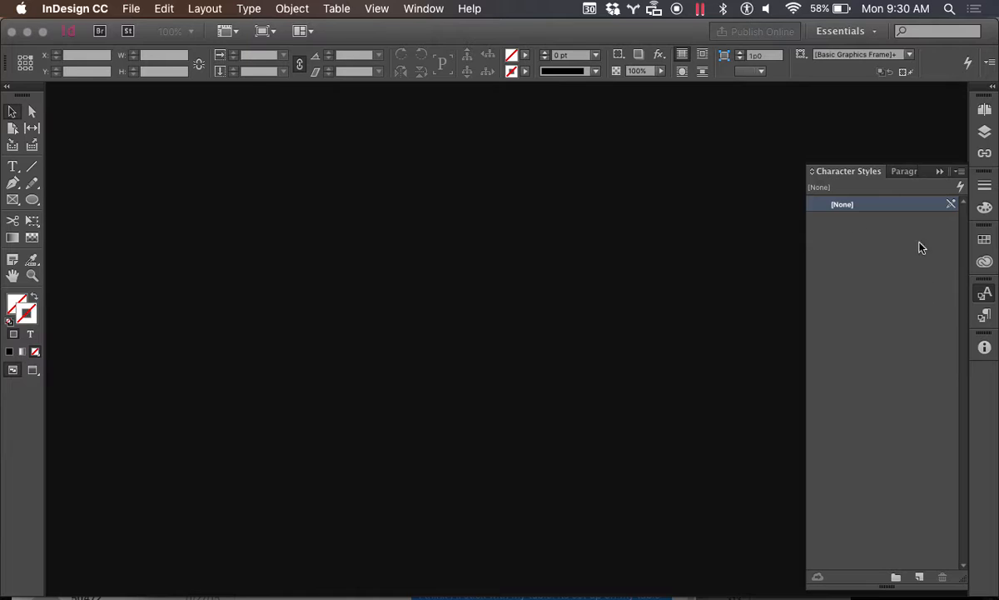
click(901, 173)
click(824, 175)
click(905, 171)
click(827, 175)
click(939, 173)
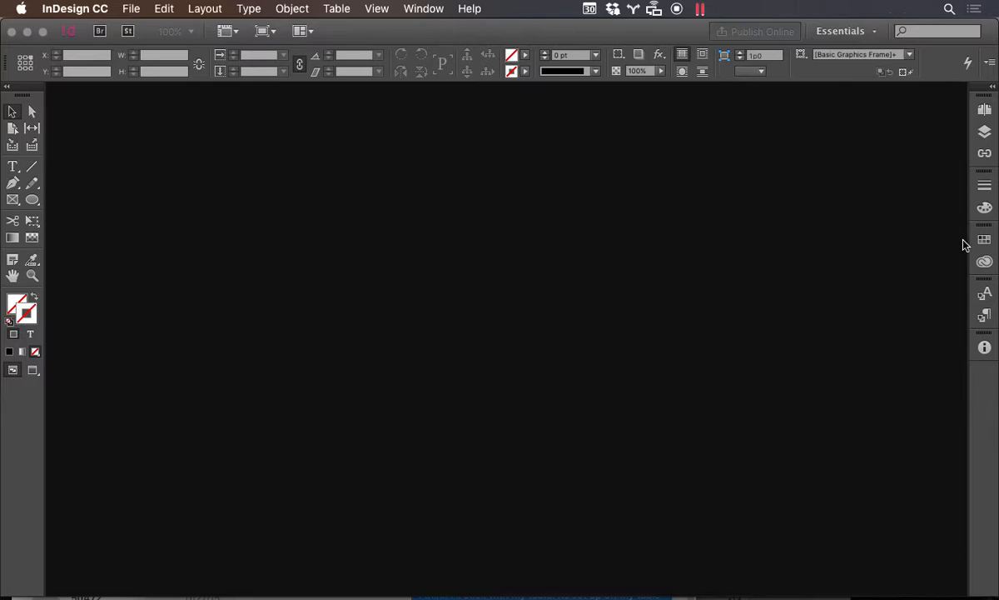
- Expand the Pages overview, look at the Layers list beside it and return to Pages
click(985, 112)
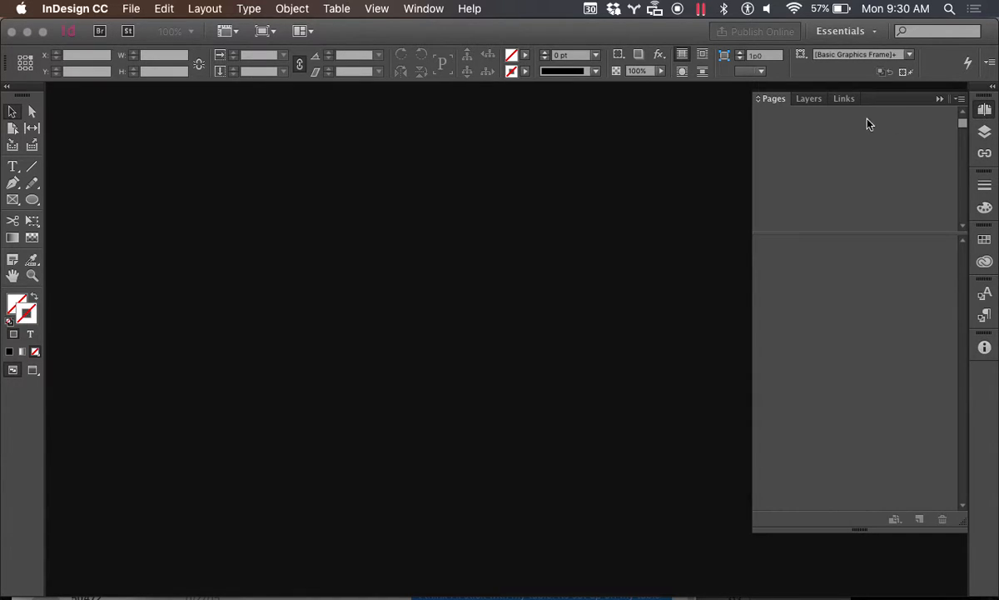
click(806, 99)
click(772, 99)
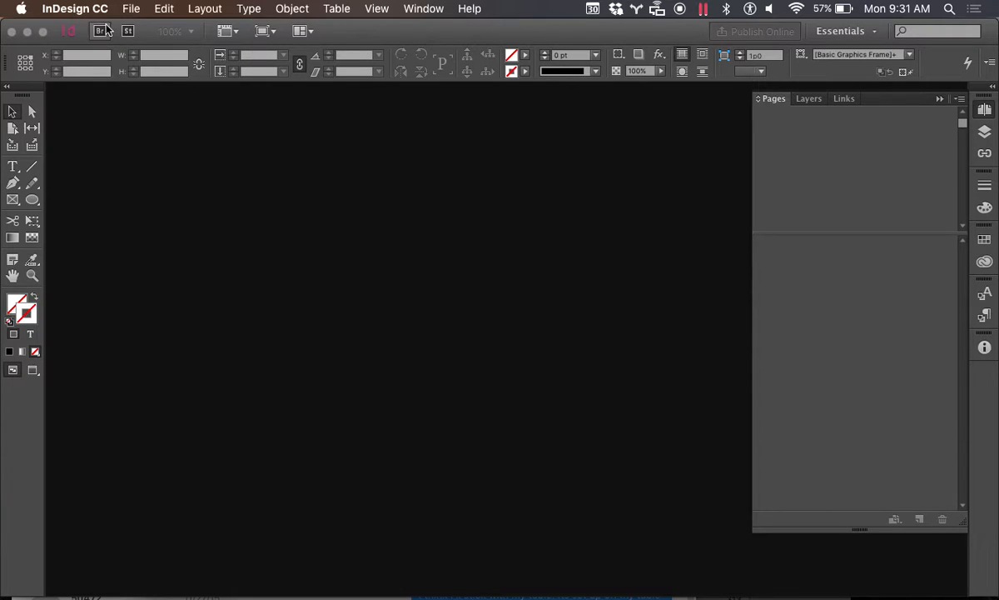
- Create a new one-page Print document with Letter page size and landscape orientation
click(132, 10)
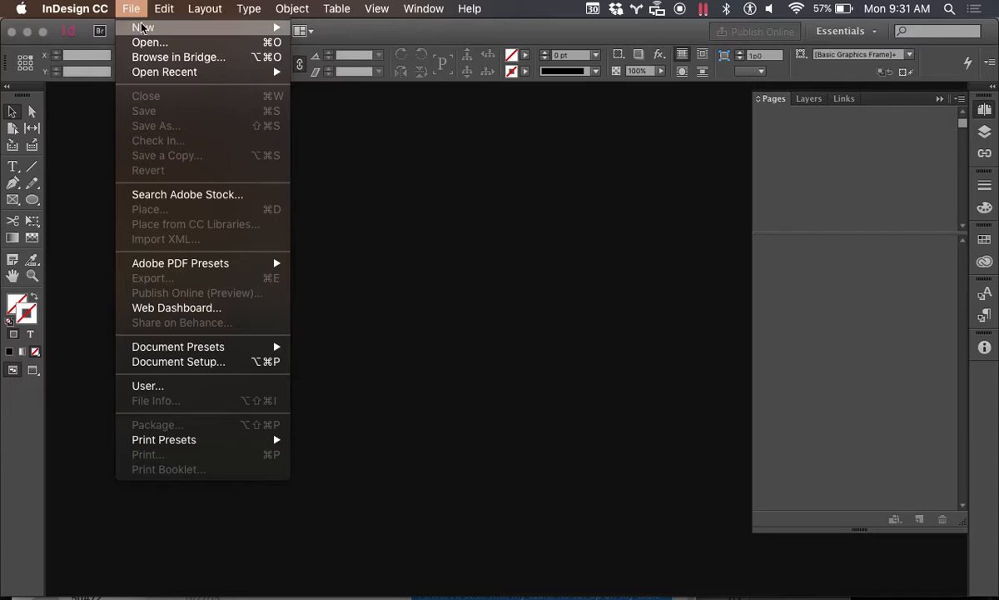
mouse_move(135, 26)
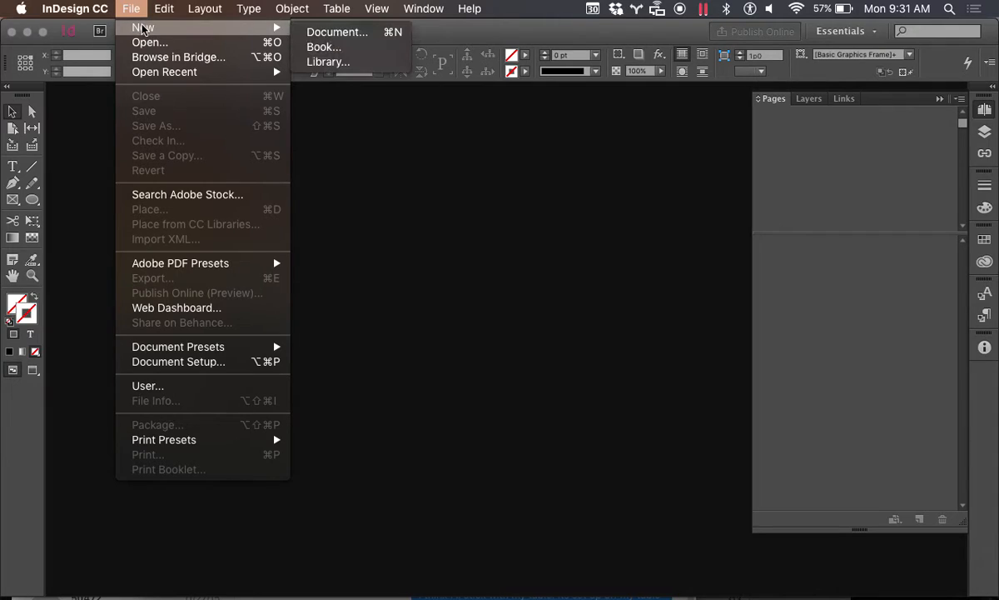
click(313, 33)
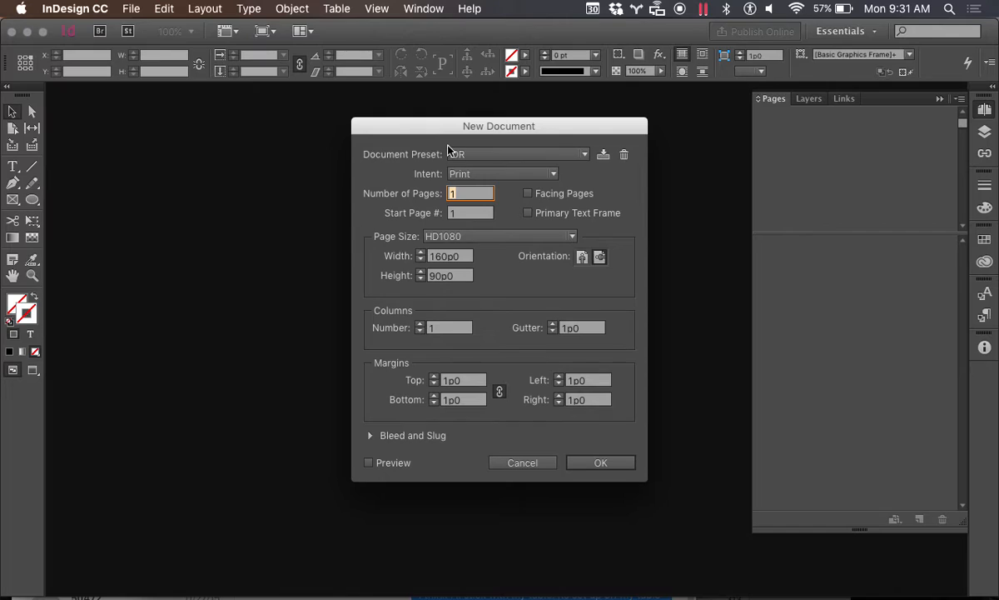
click(524, 175)
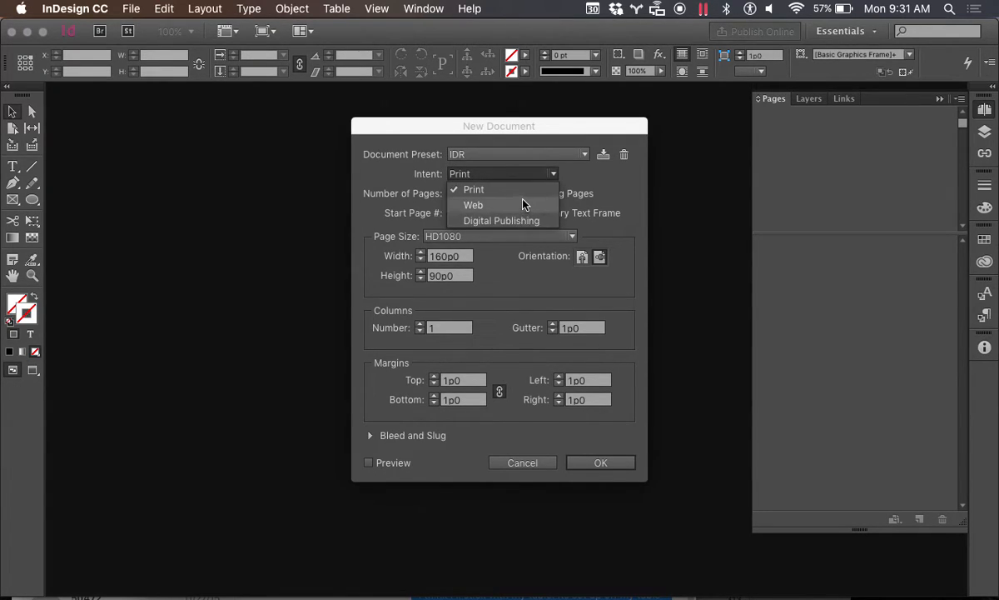
click(570, 175)
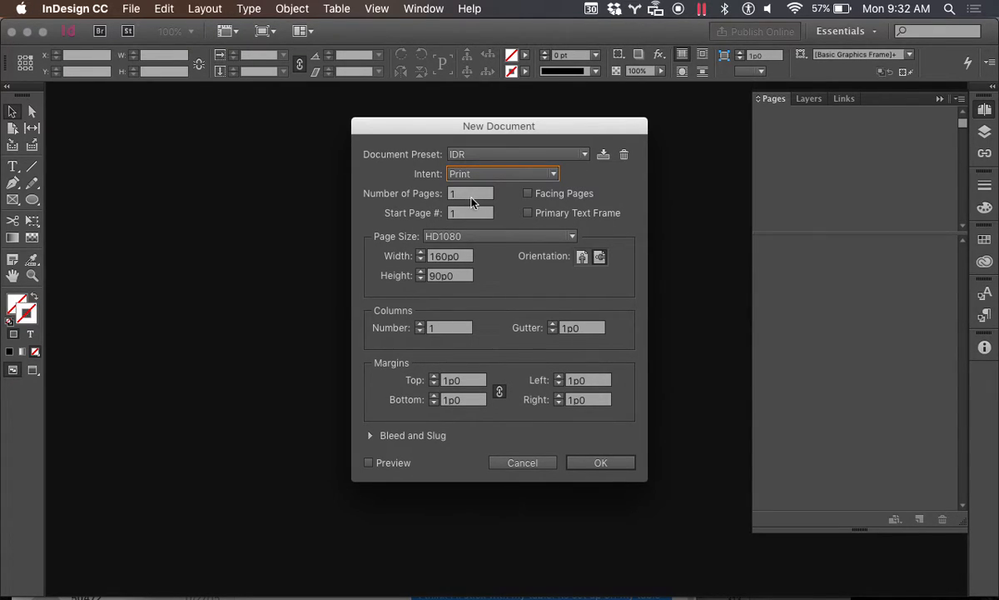
click(516, 237)
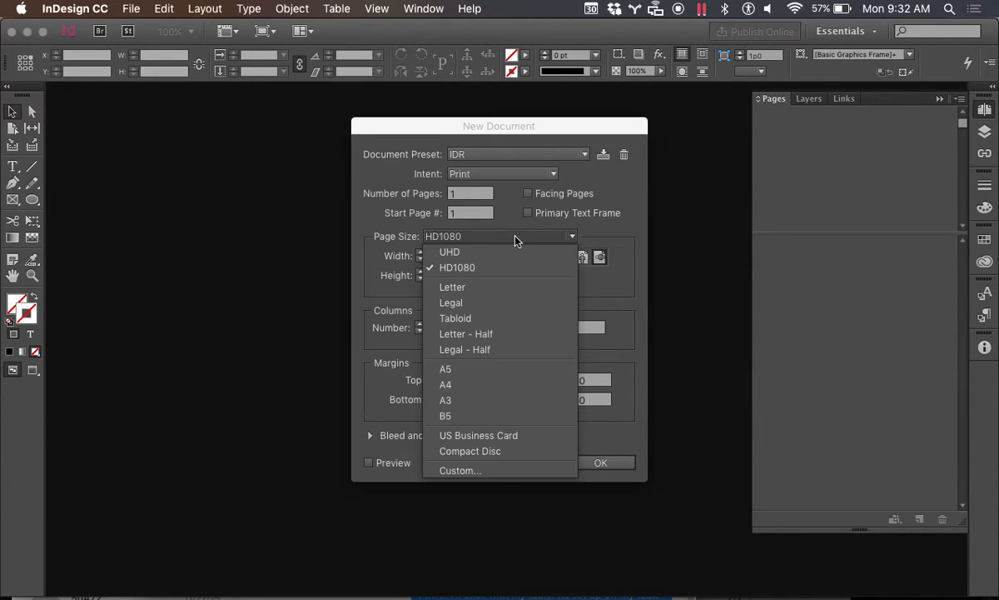
click(495, 287)
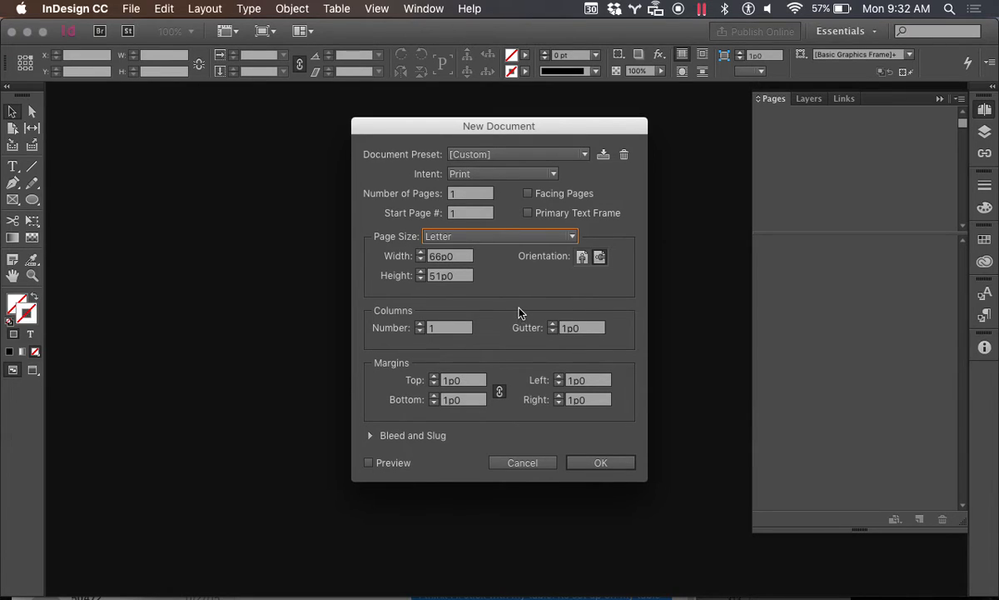
click(600, 259)
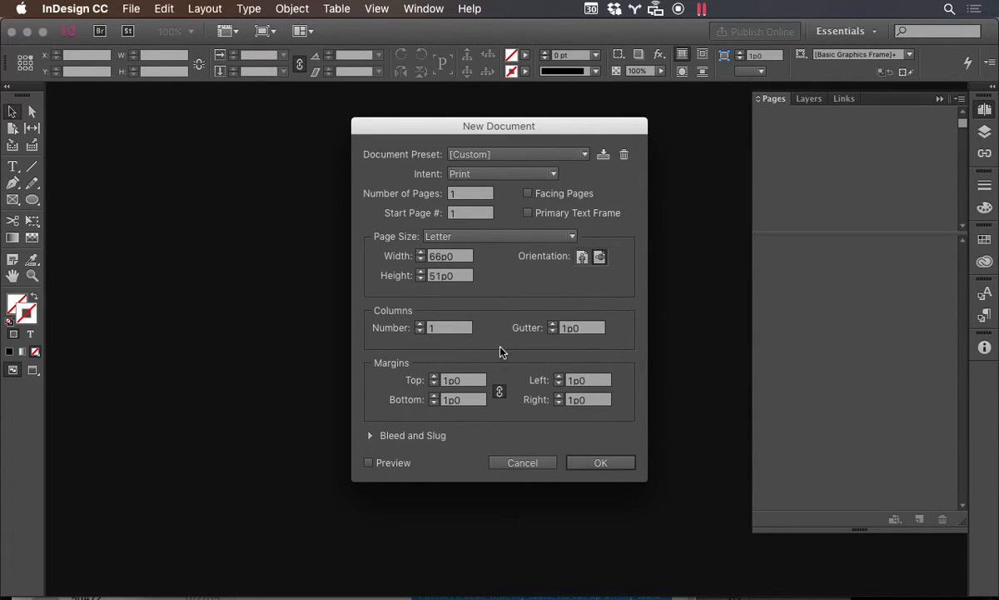
click(597, 460)
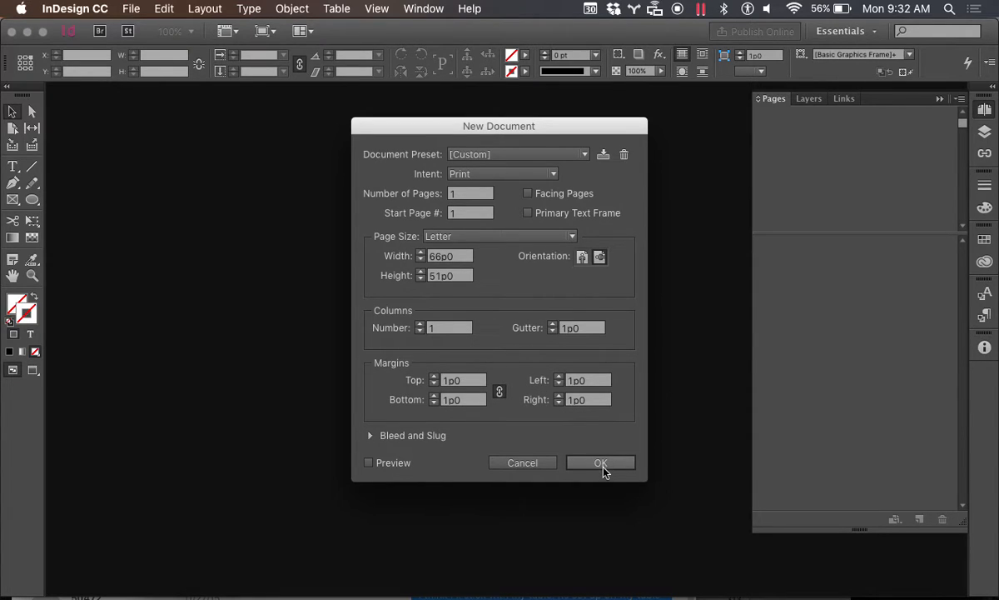
click(603, 464)
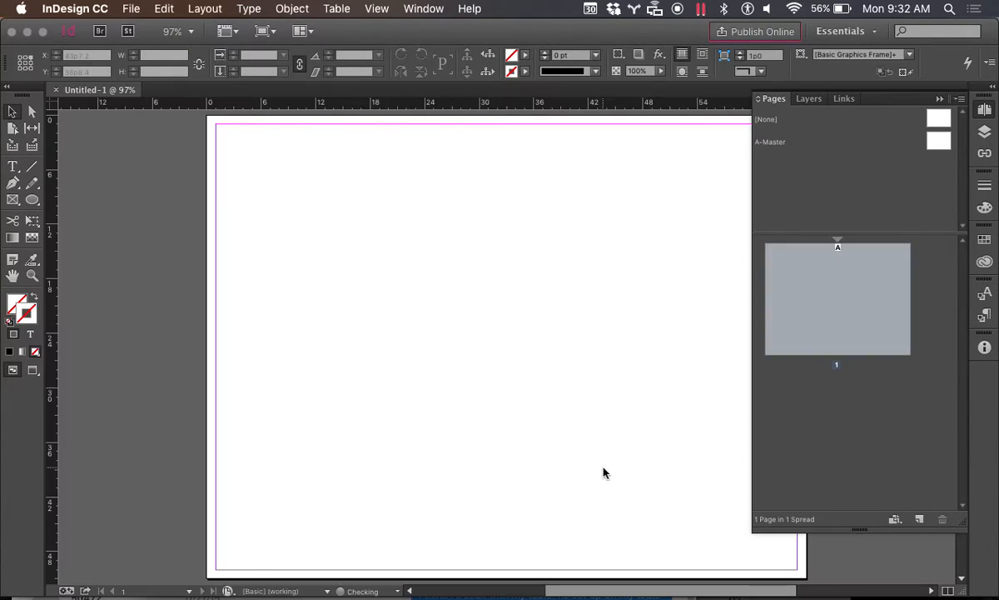
- Select page 1 and add a second page to the document
scroll(462, 412, right, 5)
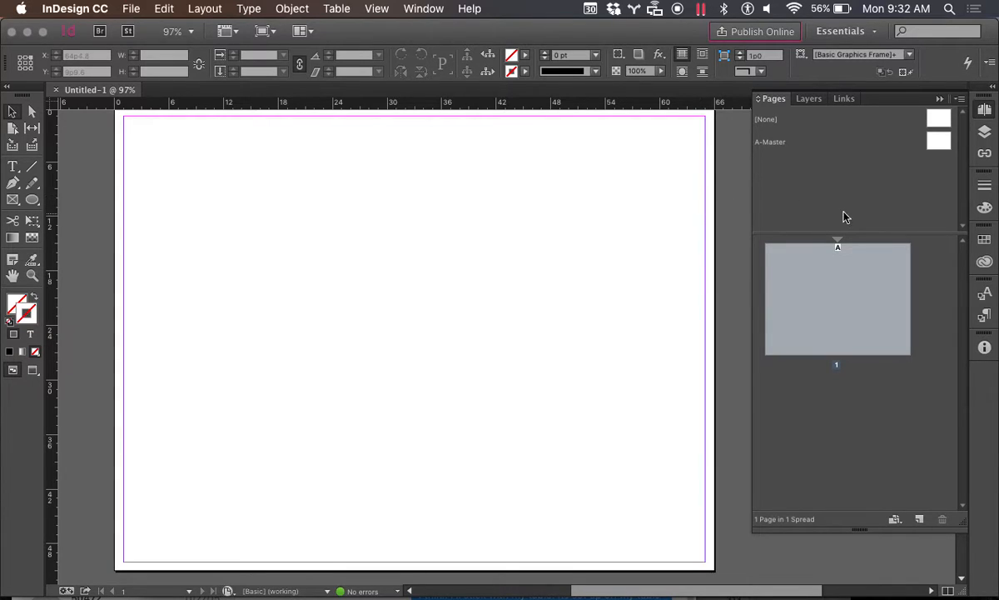
click(884, 426)
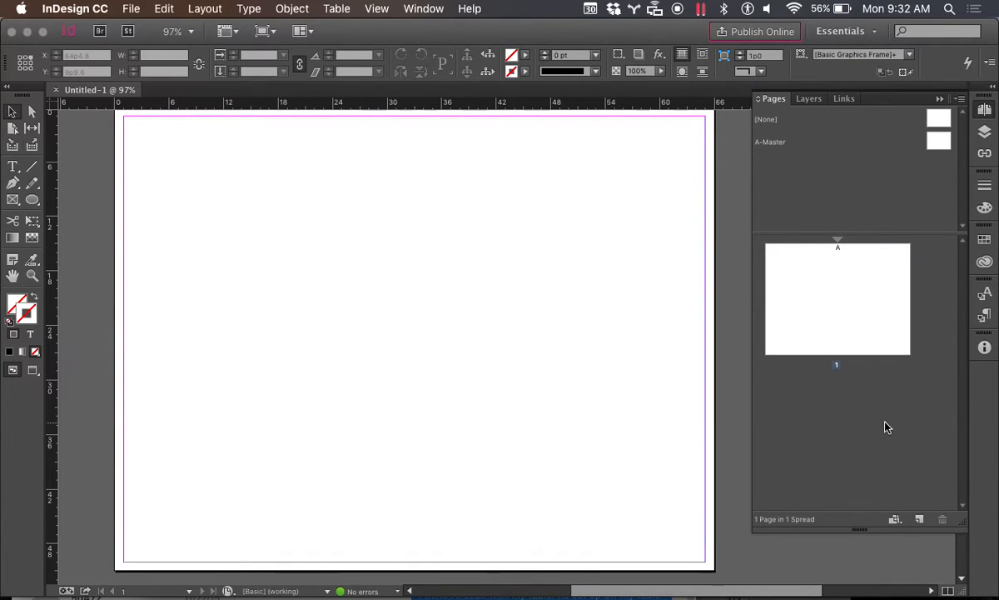
click(879, 304)
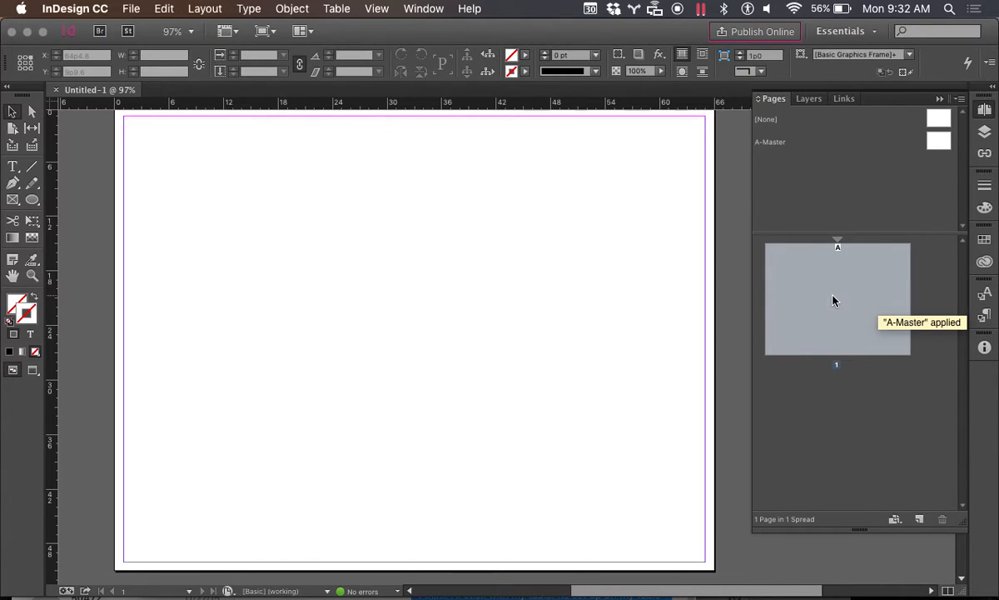
click(921, 520)
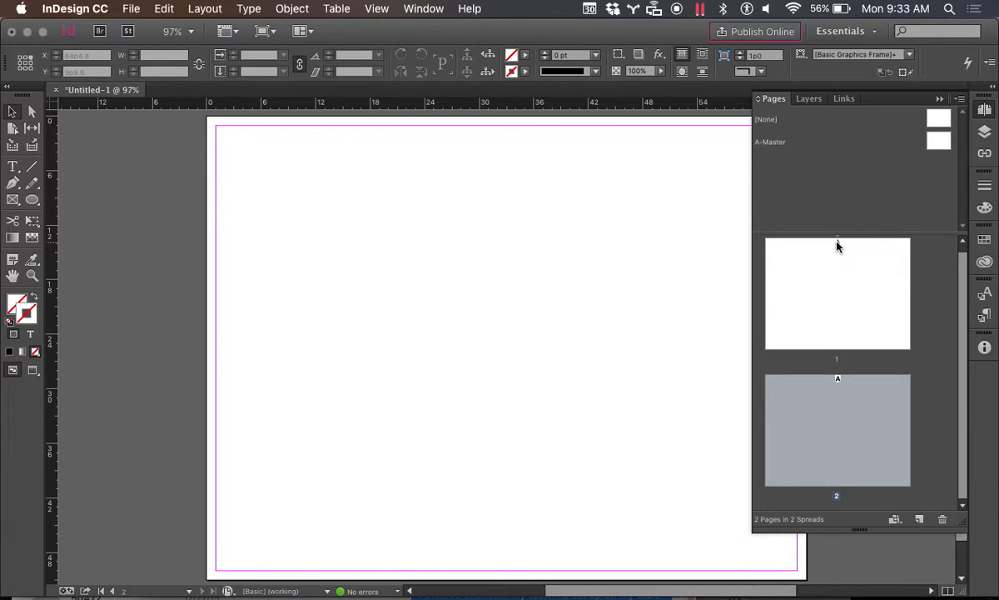
- Open the A-Master page for editing
click(773, 148)
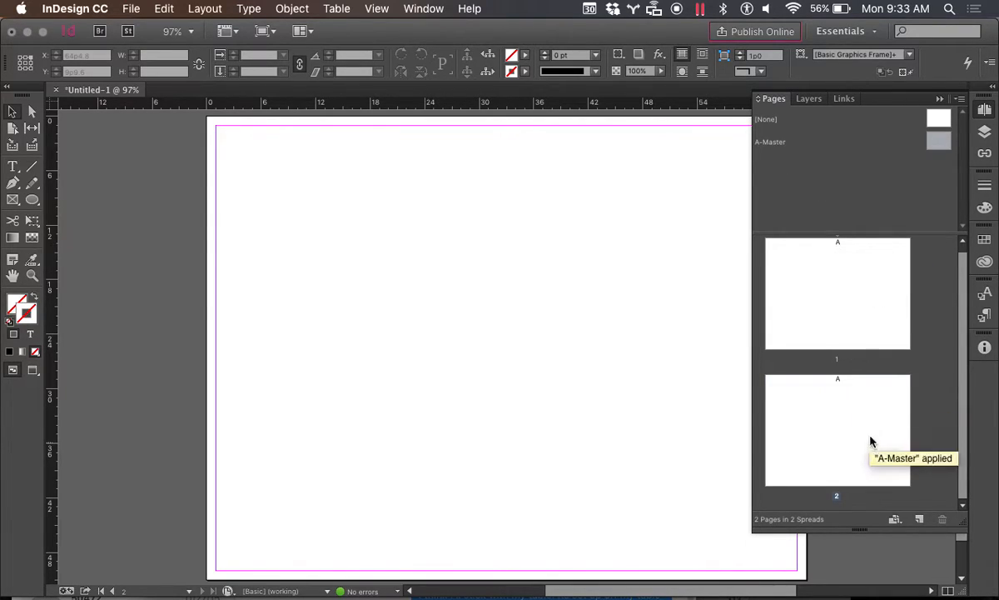
scroll(491, 243, right, 3)
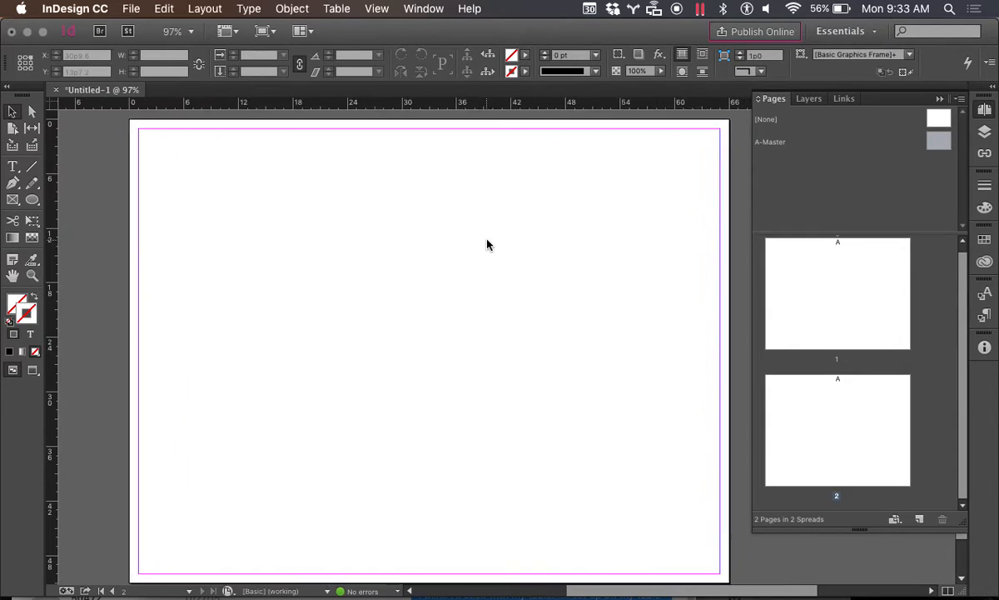
double_click(938, 143)
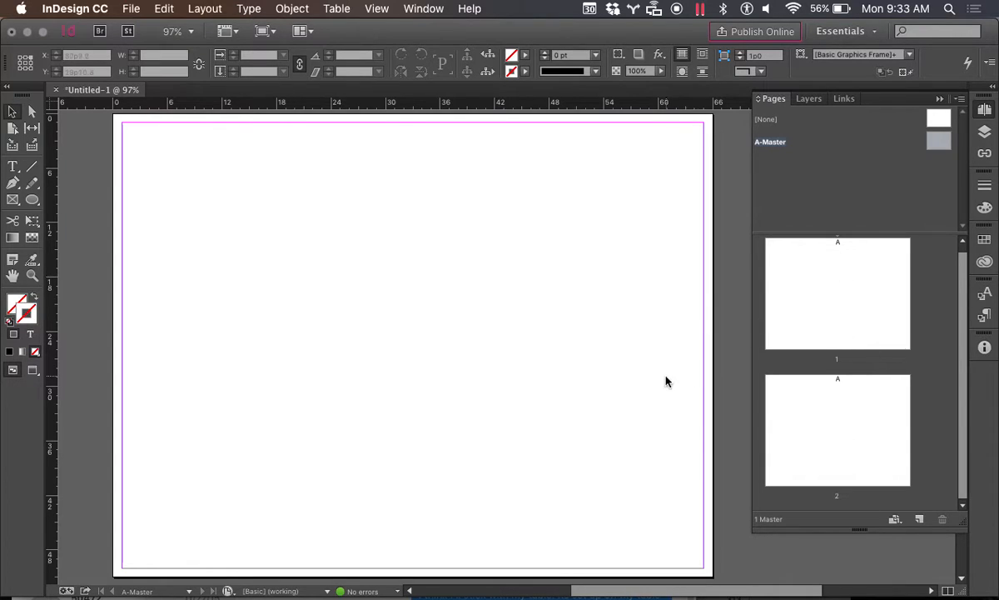
- Undock the toolbox and float it beside the A-Master page
click(13, 169)
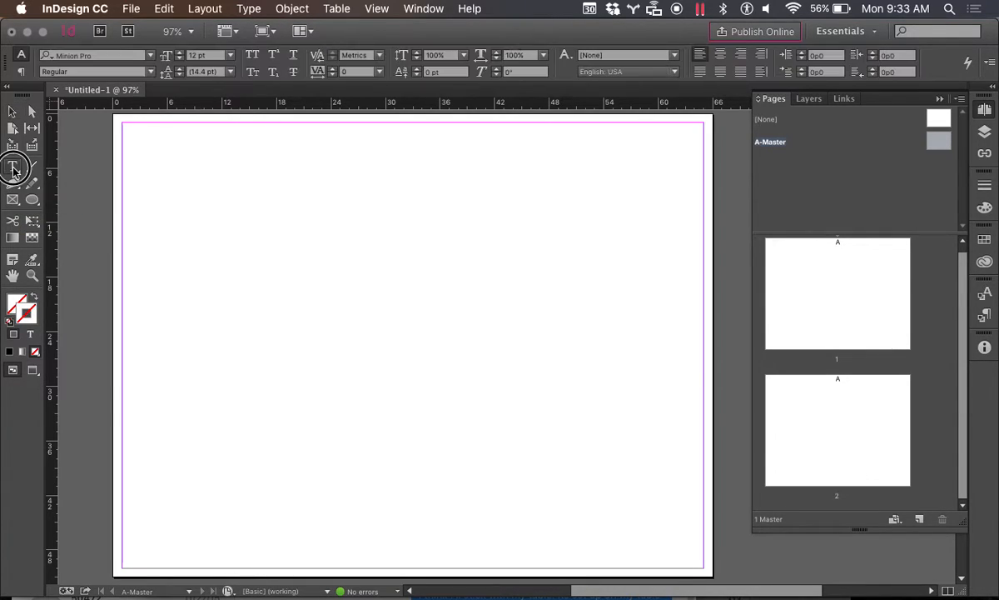
drag(26, 85, 87, 120)
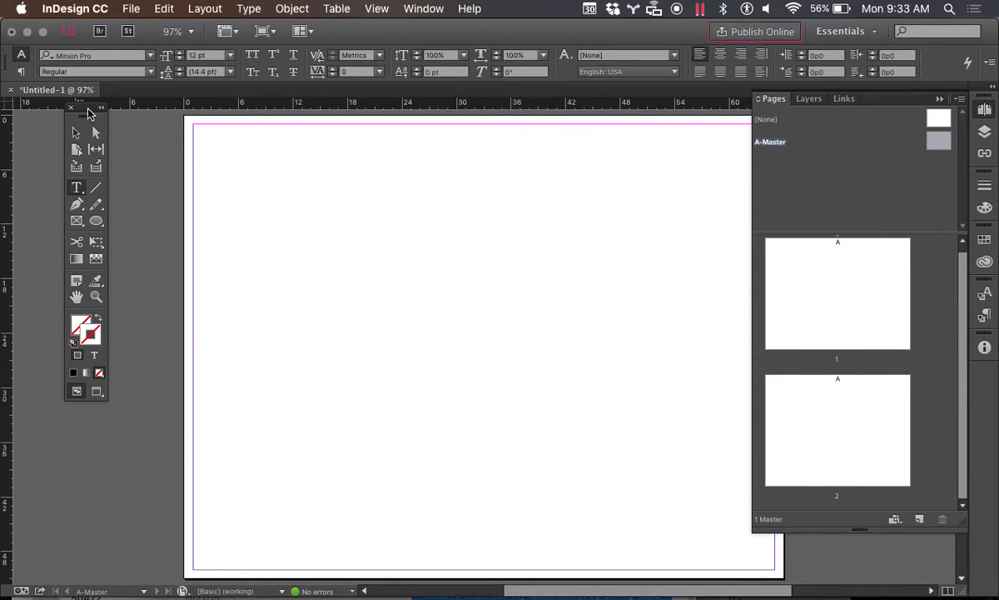
drag(86, 108, 45, 114)
- Draw a text frame about 17p0 wide and 24p10 high on A-Master, containing "Arch 210" and, below a blank line, "Text Box"
click(38, 198)
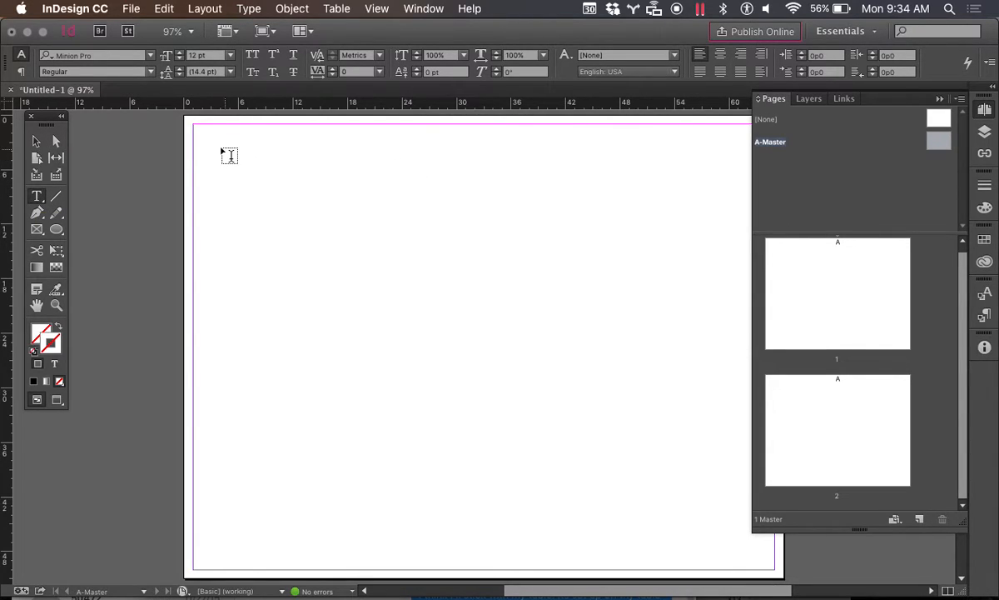
drag(218, 140, 372, 365)
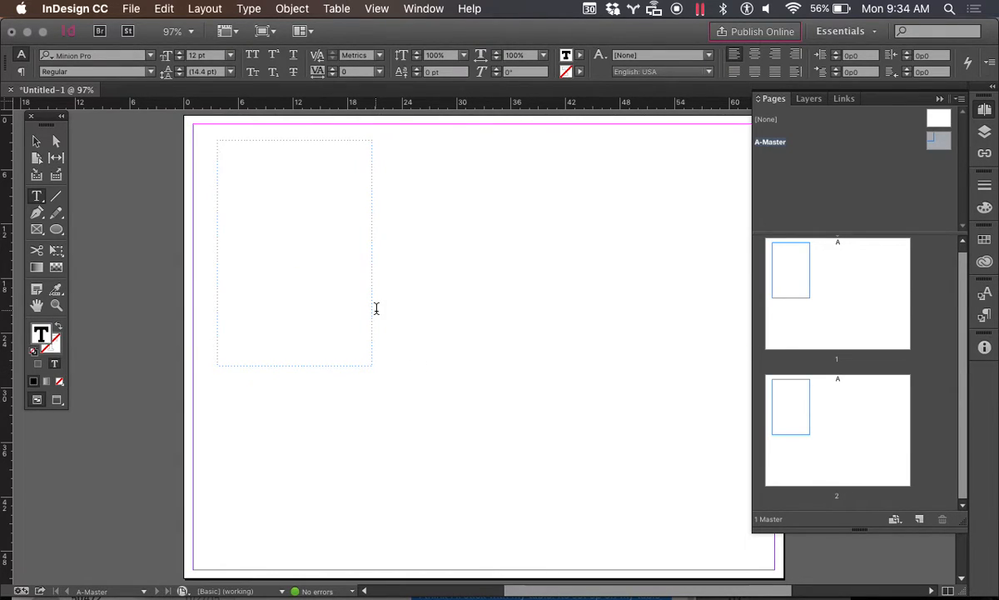
text(Arch)
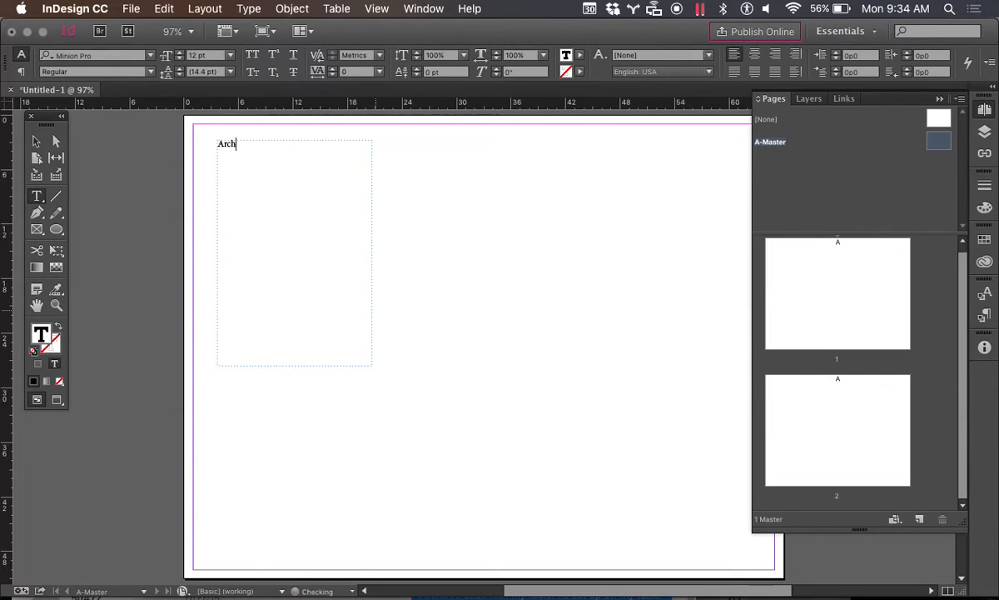
text( 210)
key(Return)
key(BackSpace)
- Move the text frame on A-Master into the upper-left corner of the page margins
click(35, 141)
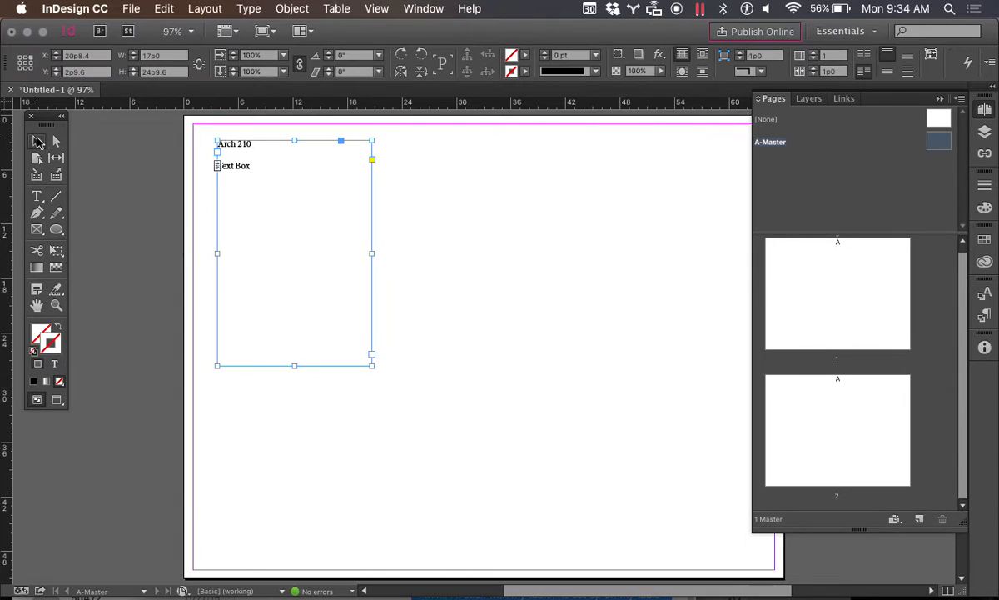
click(539, 246)
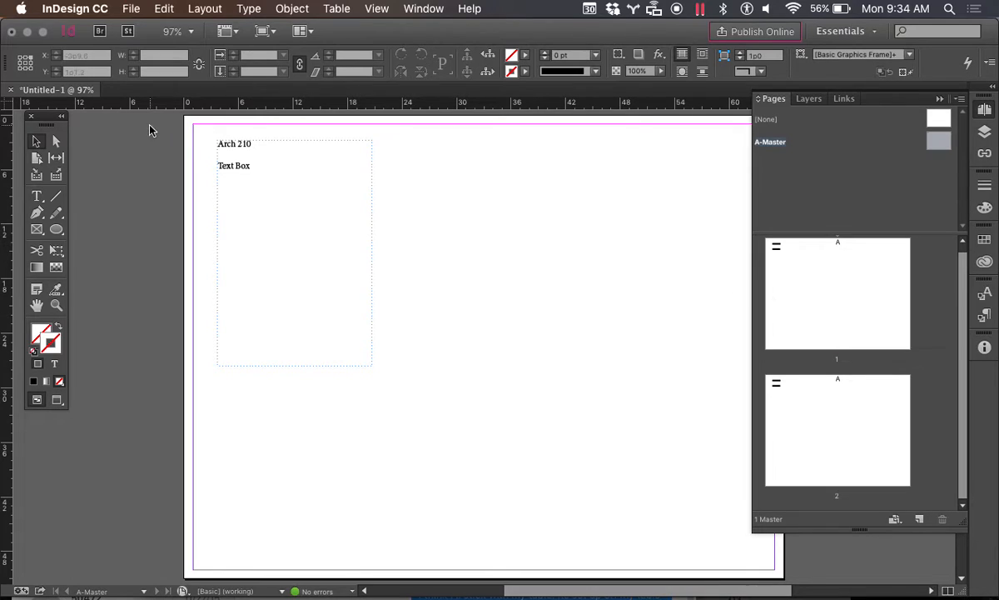
drag(261, 183, 286, 192)
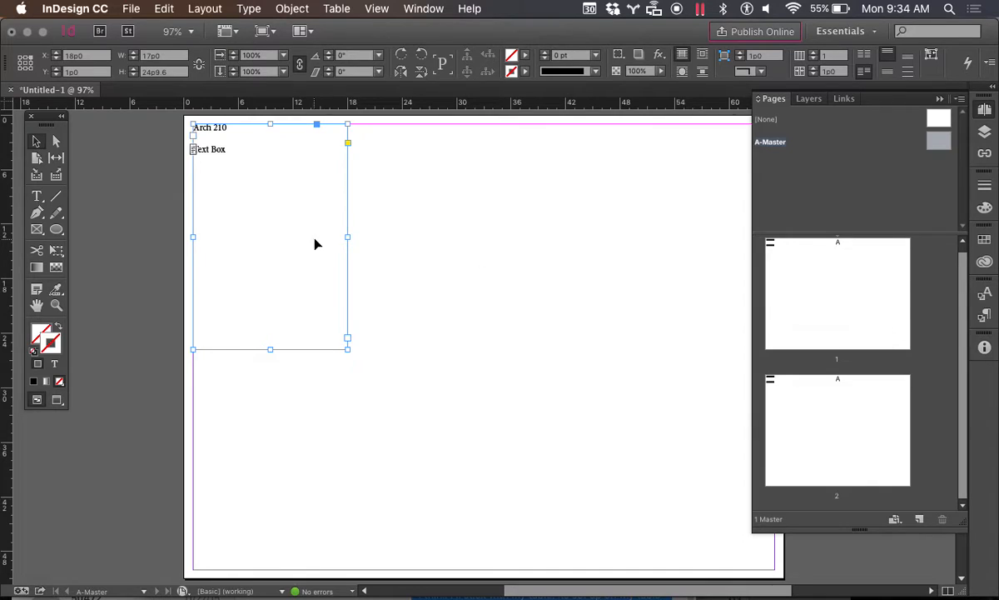
- Resize the text frame on A-Master to about 21p6 wide and 4p10 high and place it slightly inside the upper-left margin corner
drag(273, 349, 271, 169)
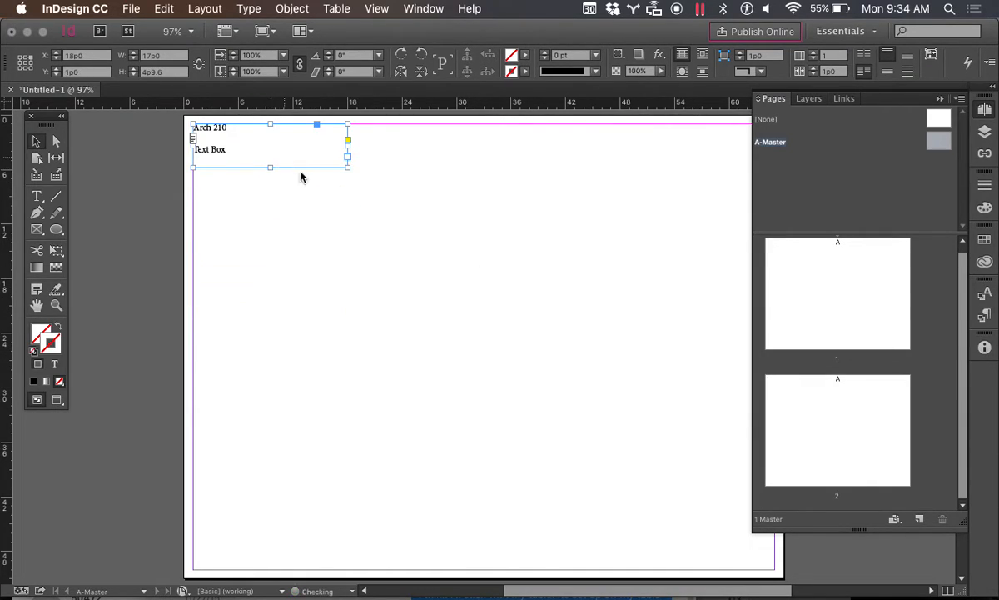
drag(348, 148, 389, 157)
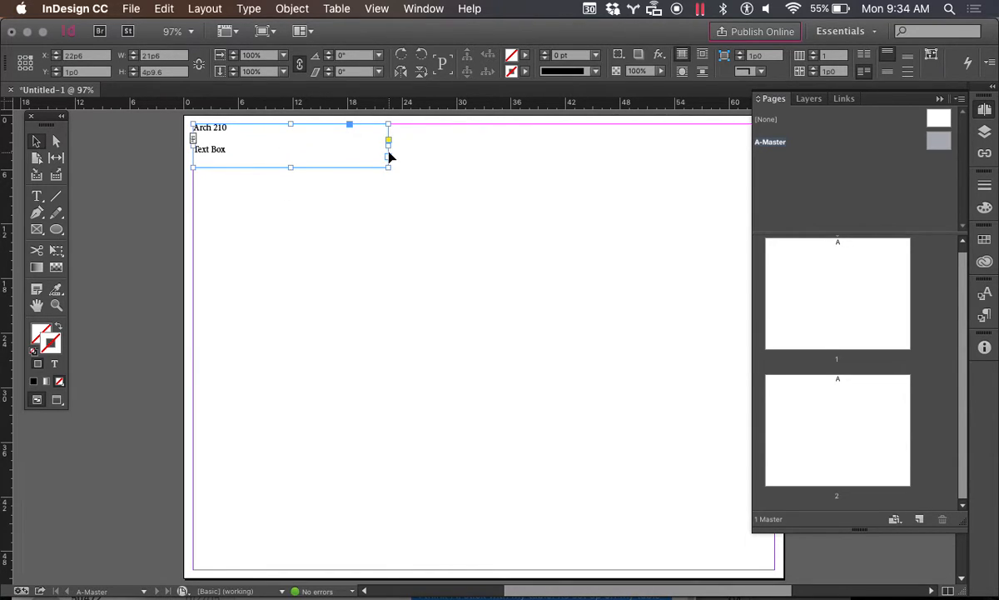
mouse_move(219, 139)
mouse_down()
mouse_move(243, 156)
mouse_move(237, 147)
mouse_up()
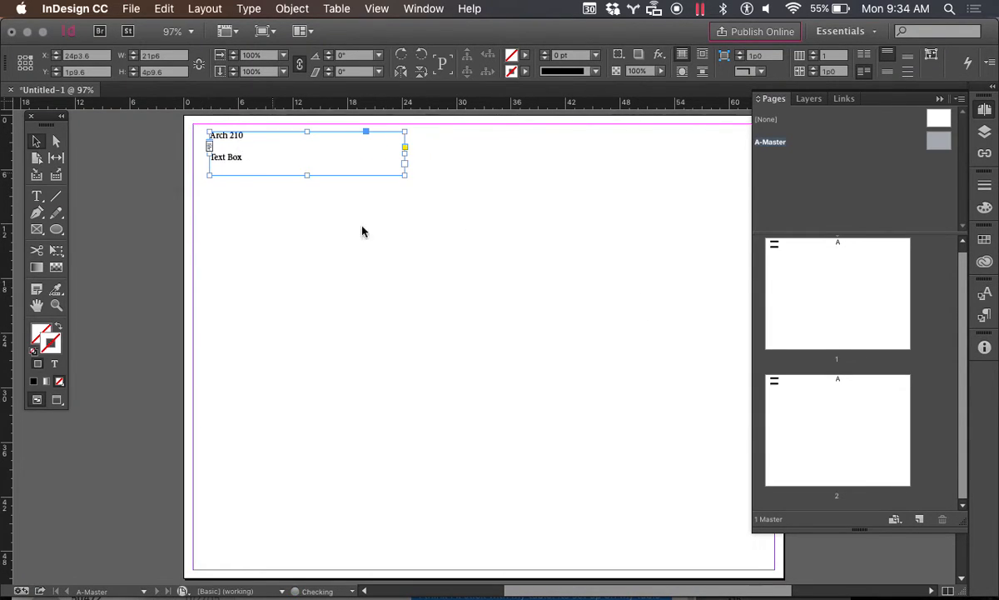
click(556, 281)
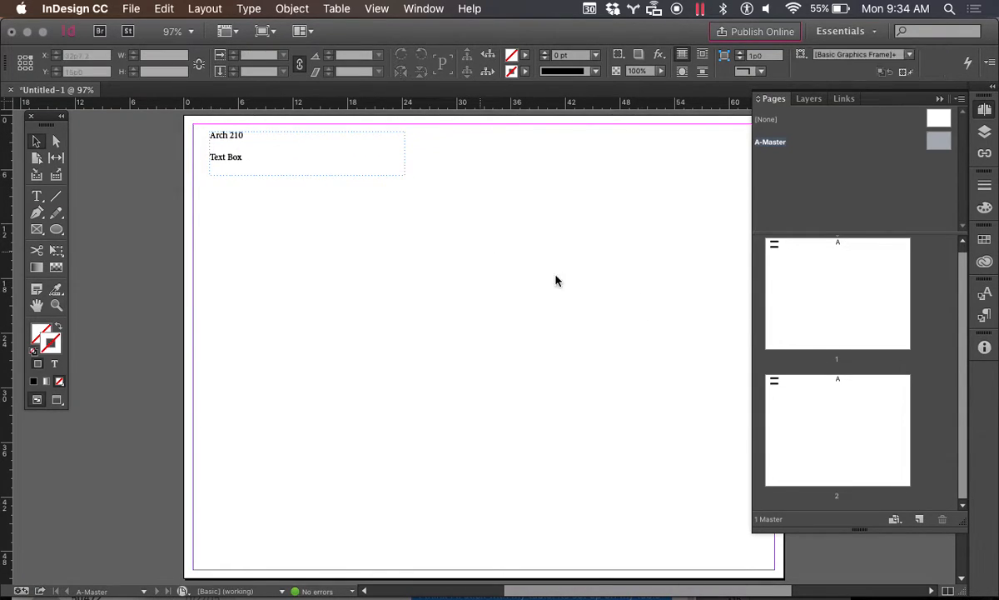
- Open page 1 and examine how the A-Master text frame appears and whether it can be selected on the document pages
click(833, 288)
double_click(832, 279)
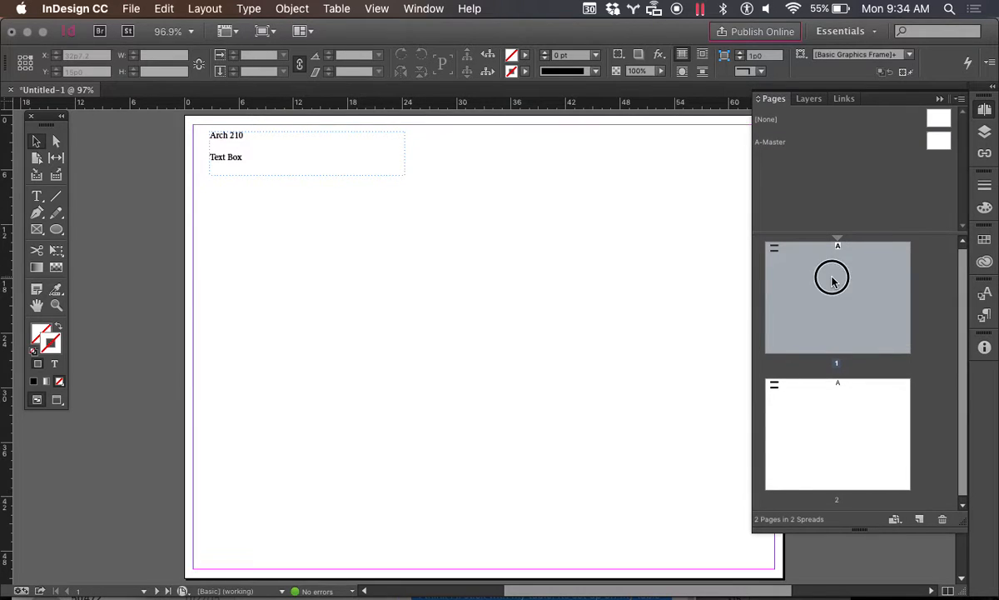
click(233, 162)
click(831, 430)
click(821, 281)
click(817, 458)
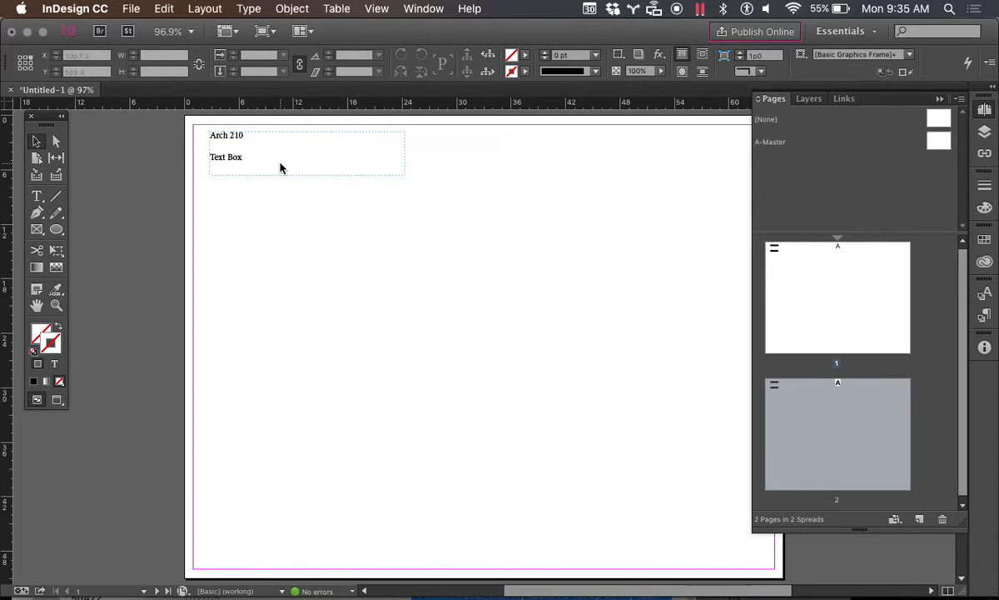
click(832, 335)
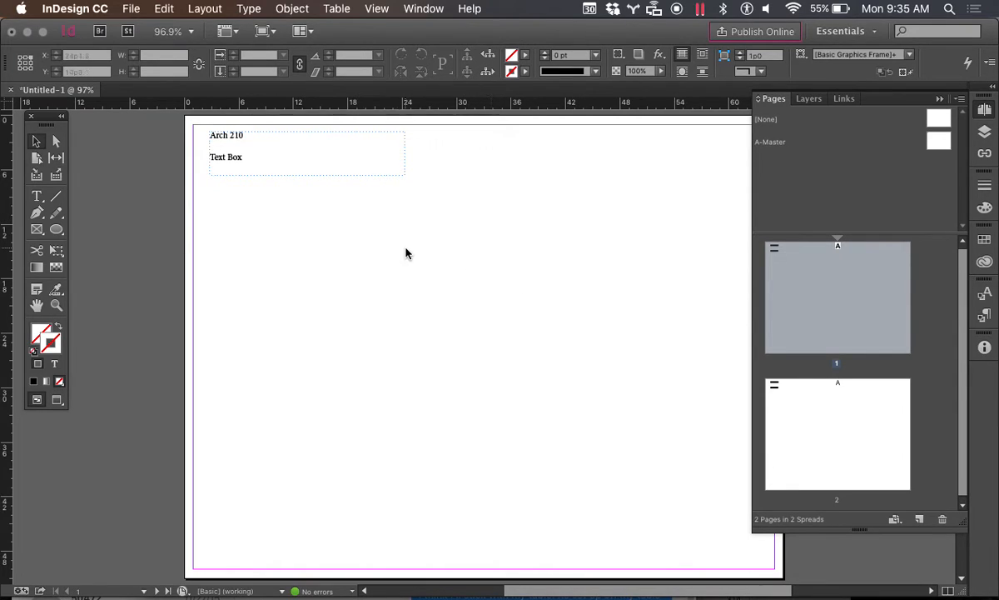
scroll(542, 215, right, 3)
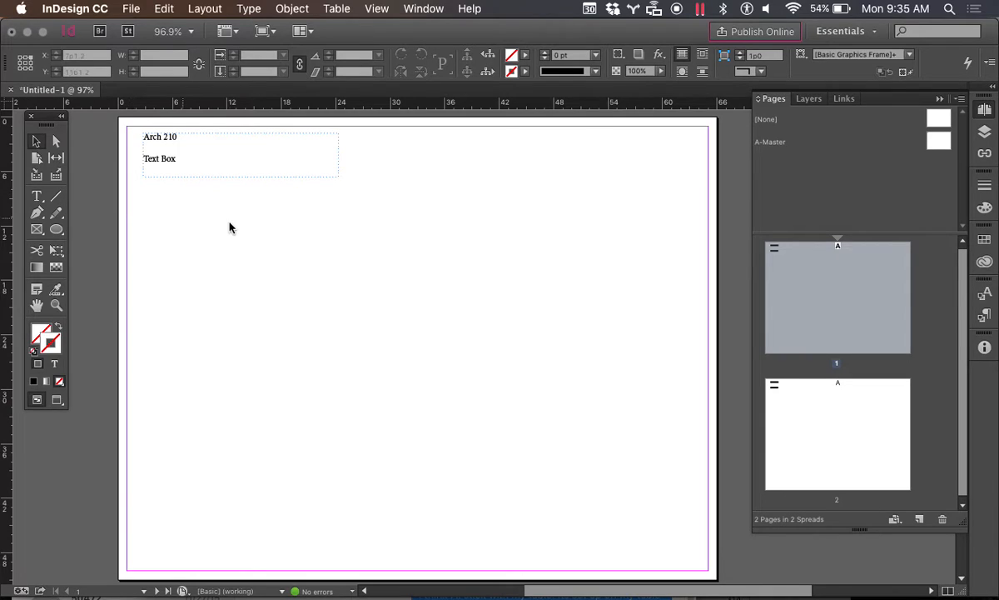
- Return to A-Master and set both the horizontal and vertical ruler units to Inches in the Units & Increments preferences
click(938, 141)
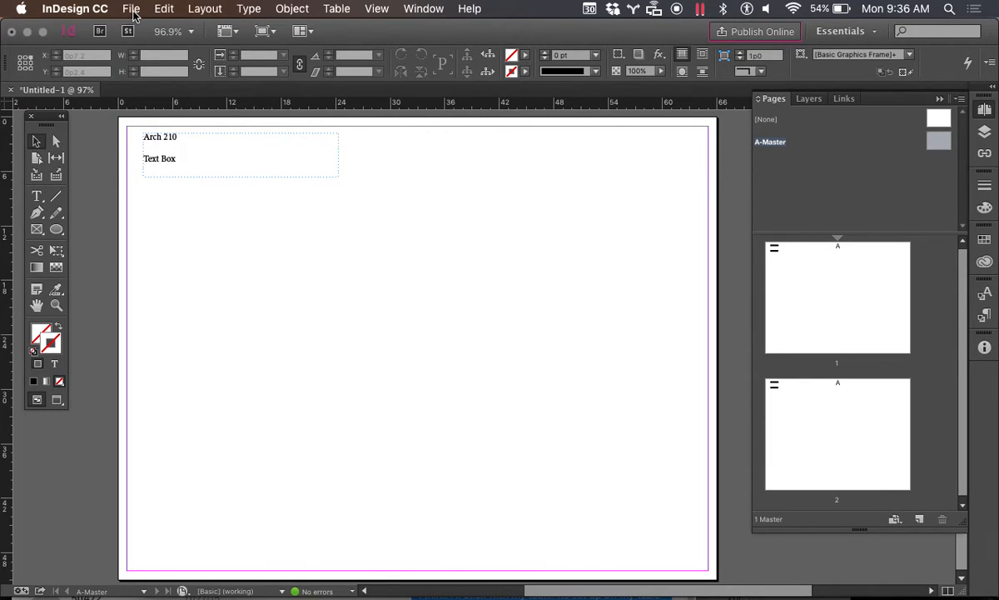
click(80, 15)
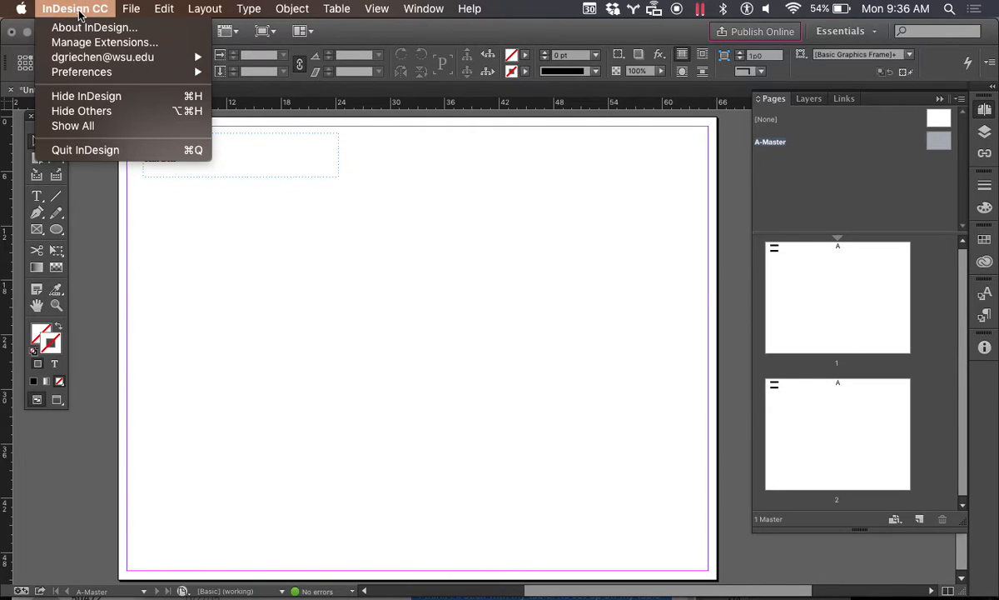
mouse_move(85, 70)
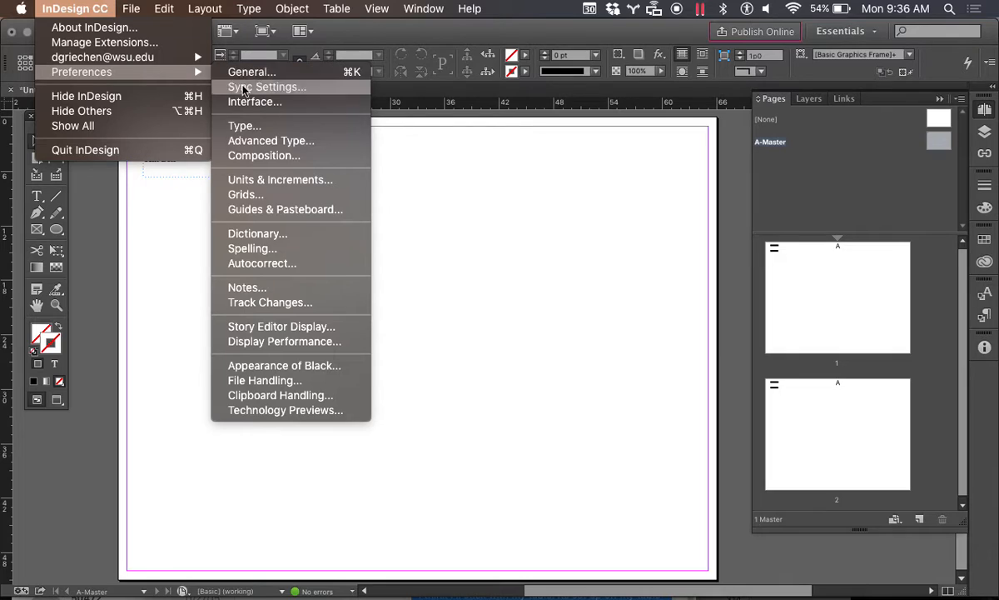
click(260, 182)
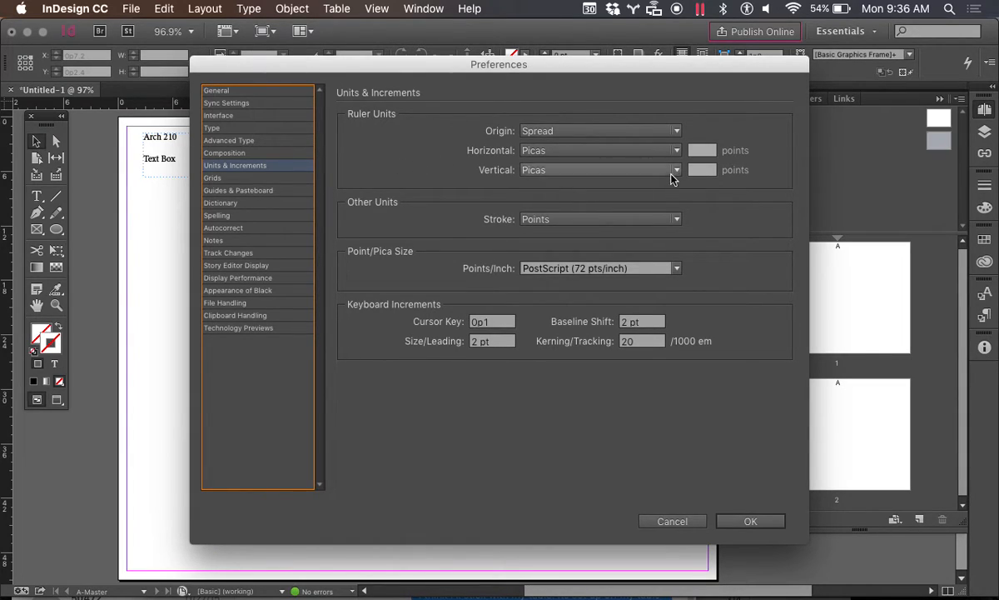
click(676, 150)
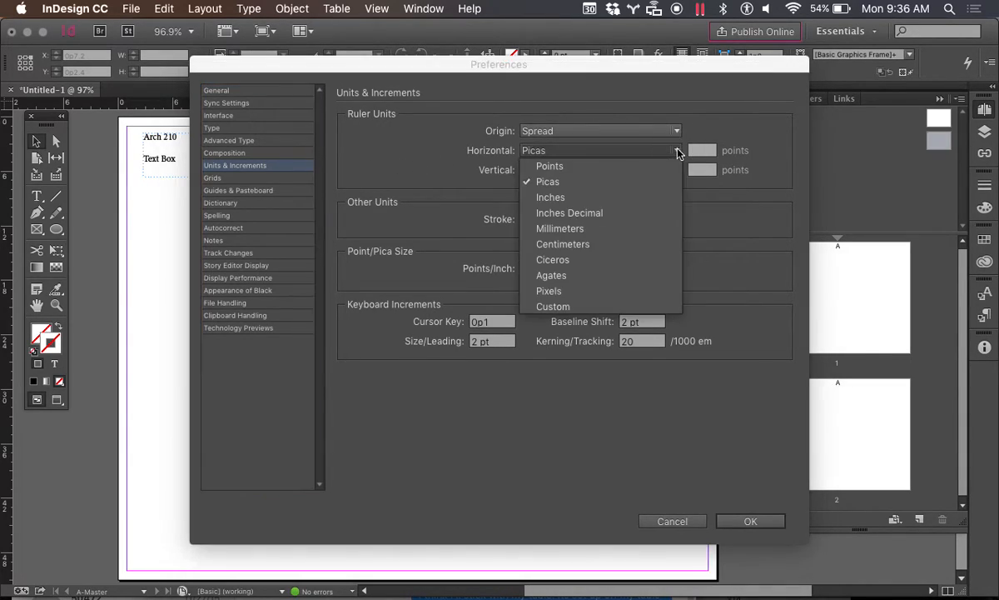
click(643, 203)
click(647, 169)
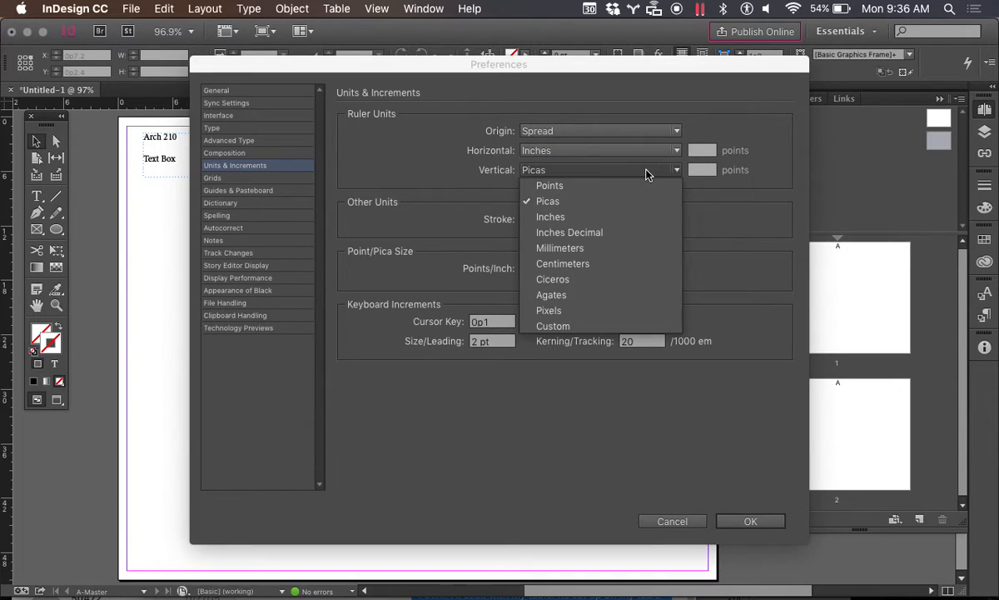
click(639, 215)
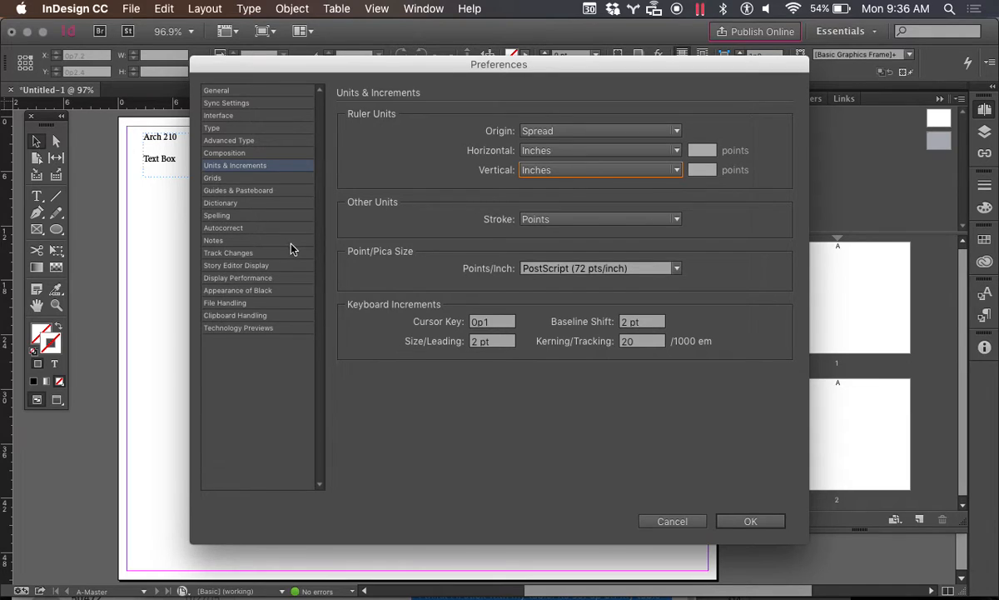
- Look through the Interface, Sync Settings, General and Grids preferences and accept the preference changes
click(222, 116)
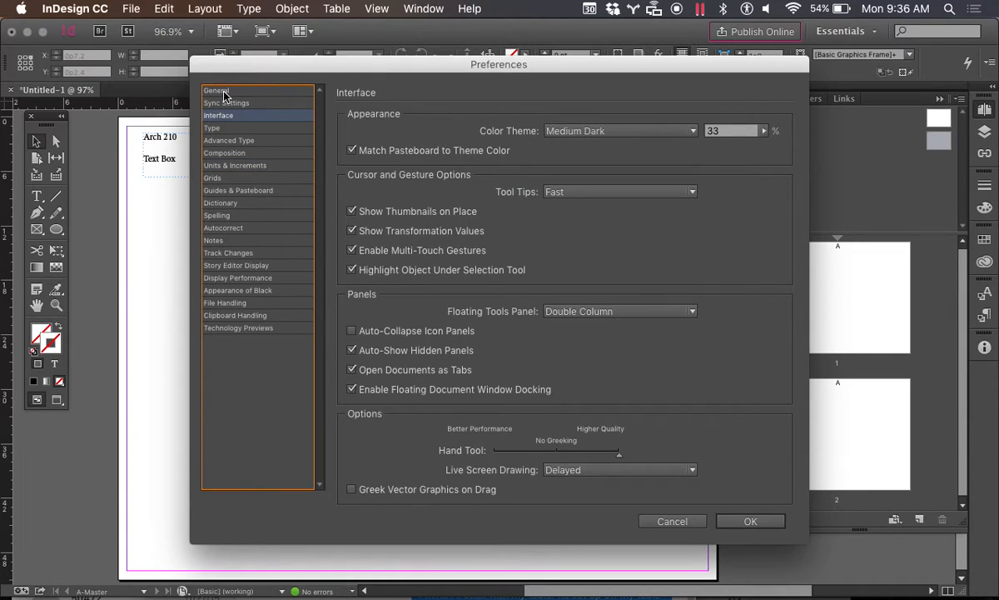
click(225, 103)
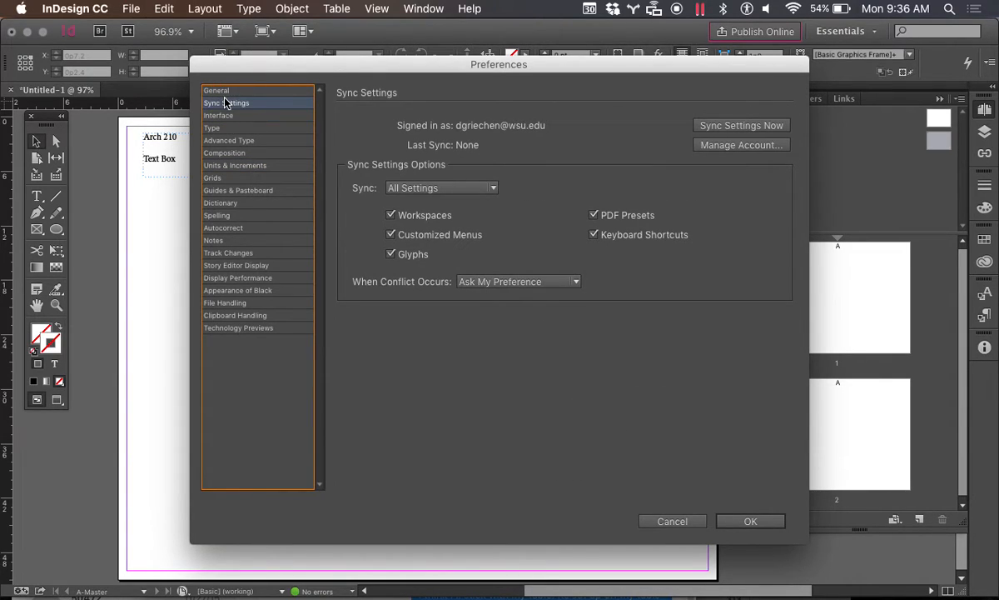
click(216, 90)
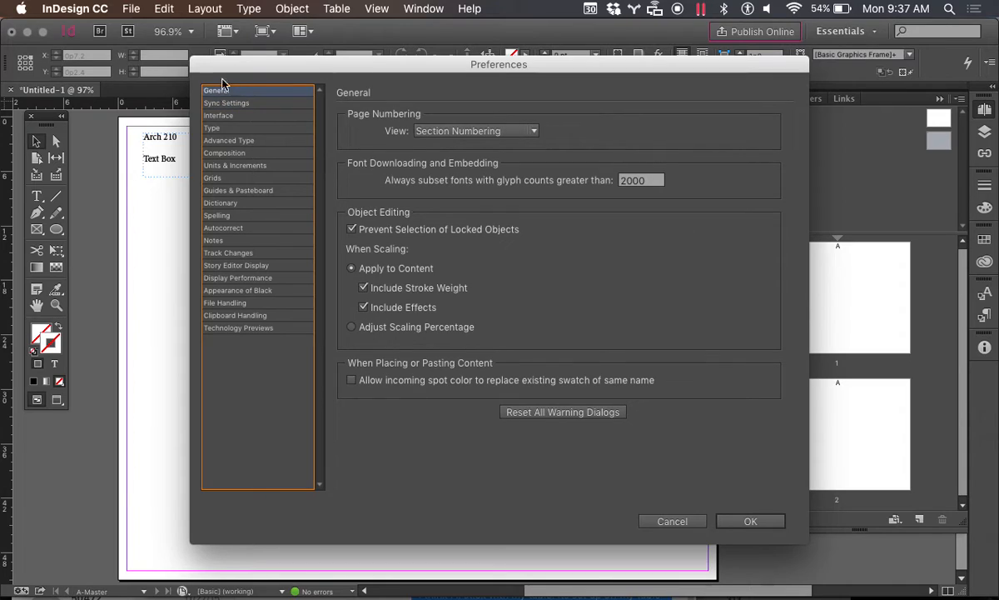
click(220, 179)
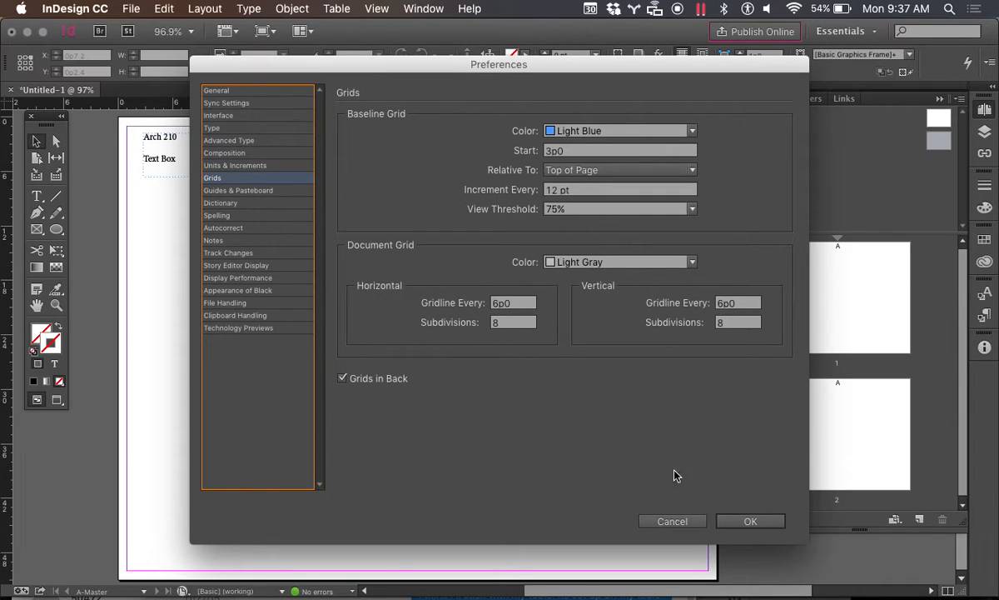
click(751, 522)
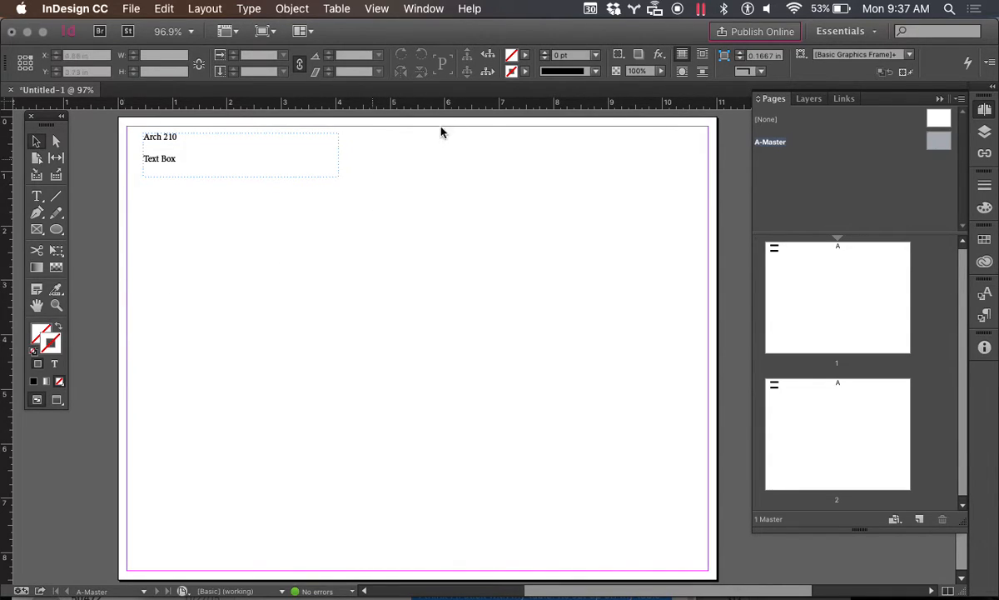
- Place horizontal ruler guides at about 2.51 in and 5.29 in and vertical guides at about 3.5 in and 6.68 in on A-Master
drag(425, 106, 424, 254)
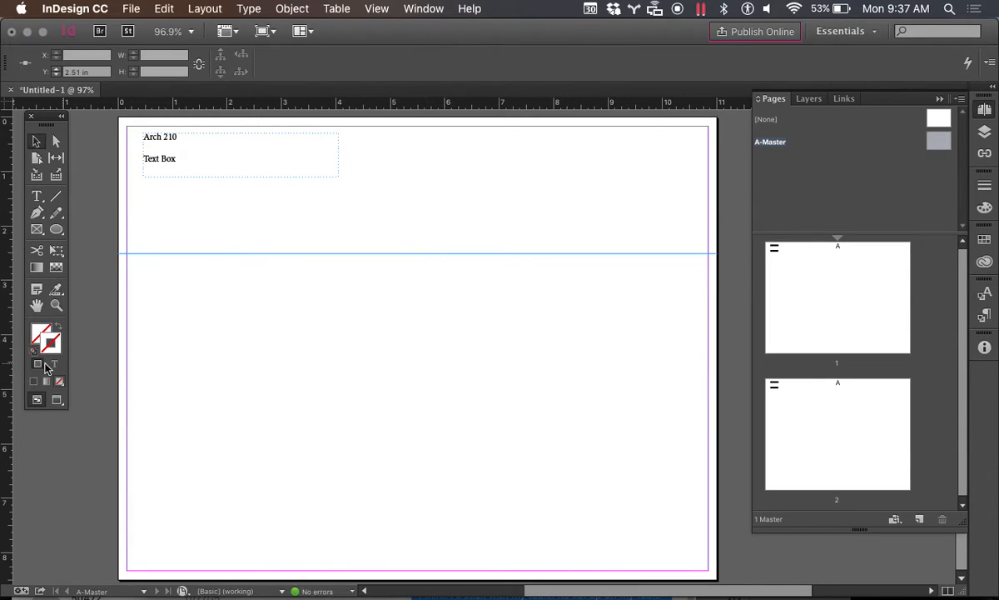
drag(12, 364, 310, 287)
drag(7, 331, 483, 386)
drag(383, 108, 410, 405)
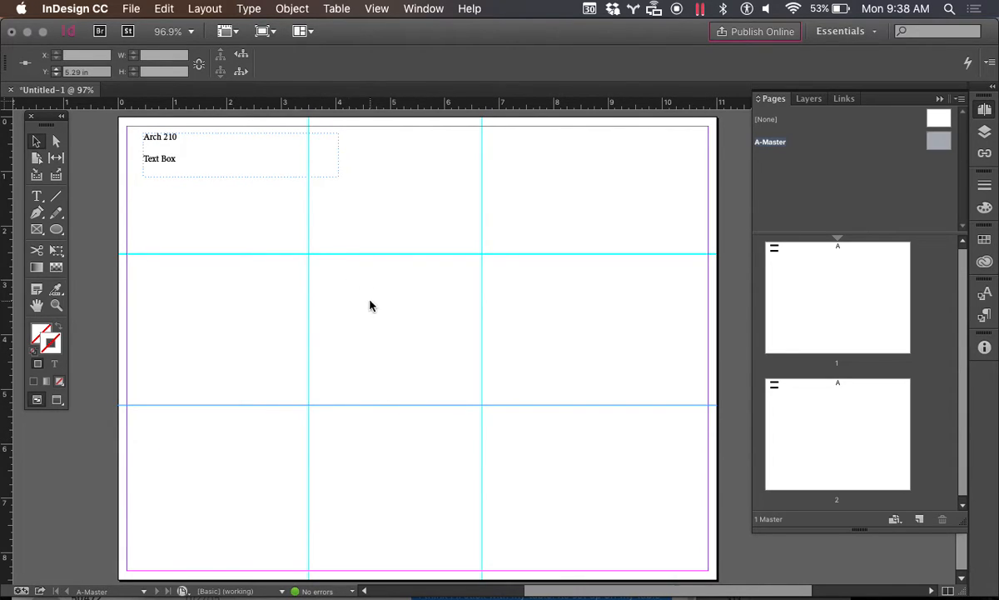
- Set the X positions of the two vertical guides on A-Master to 4 in and 8 in
click(309, 292)
click(309, 293)
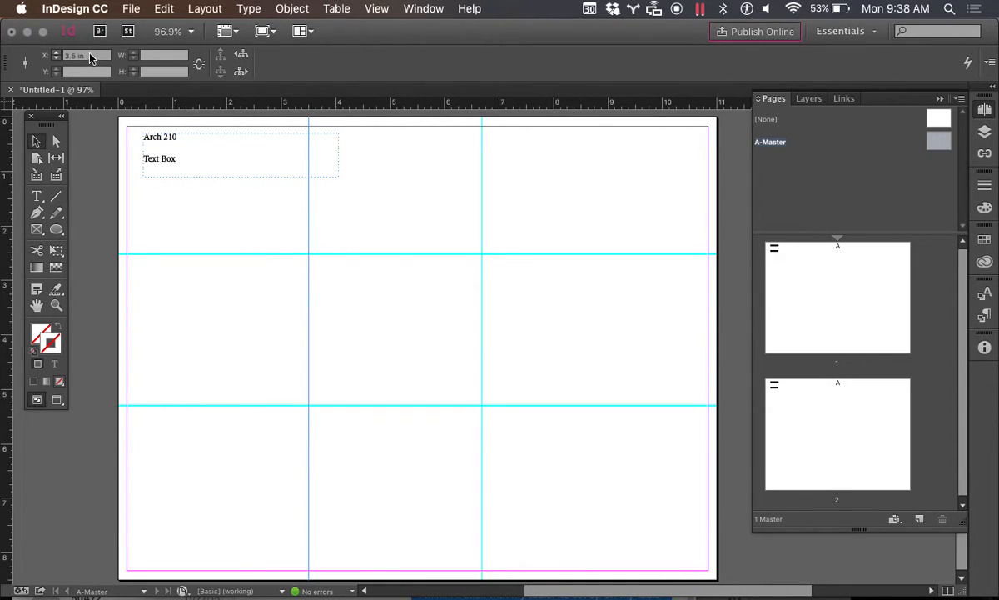
drag(95, 55, 49, 53)
text(3)
key(Return)
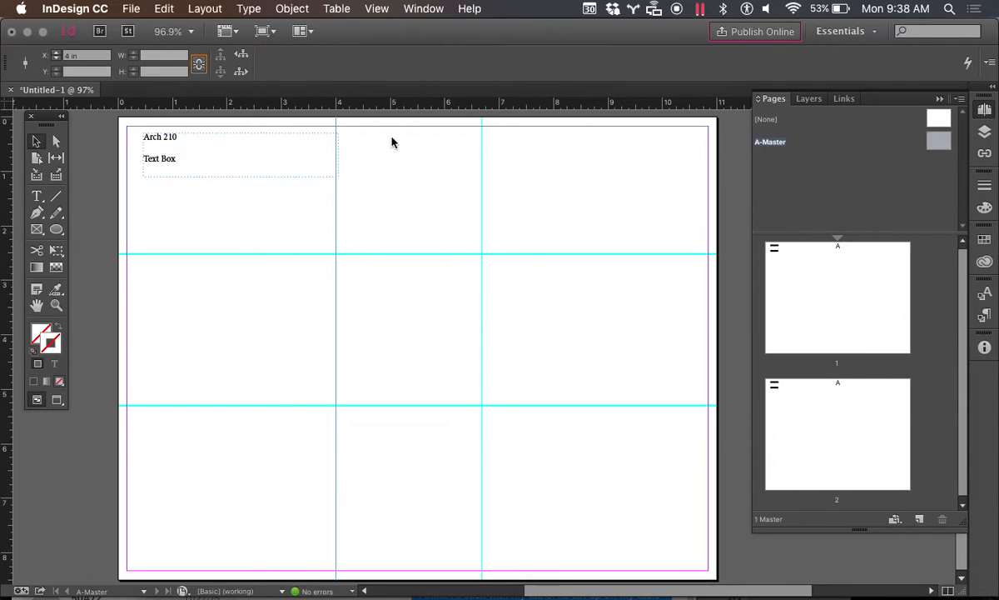
click(482, 195)
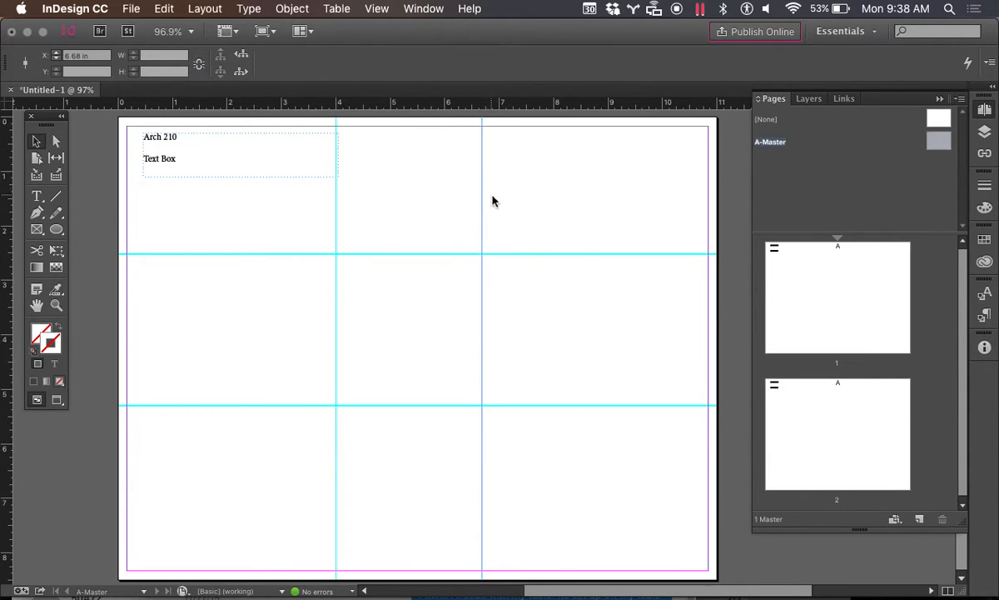
click(84, 55)
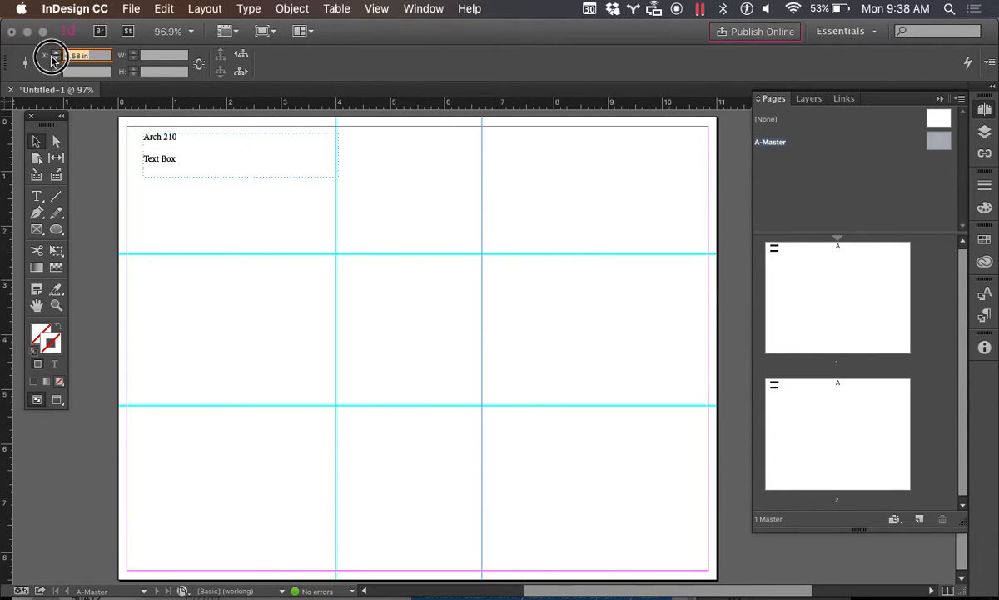
text(6)
key(Return)
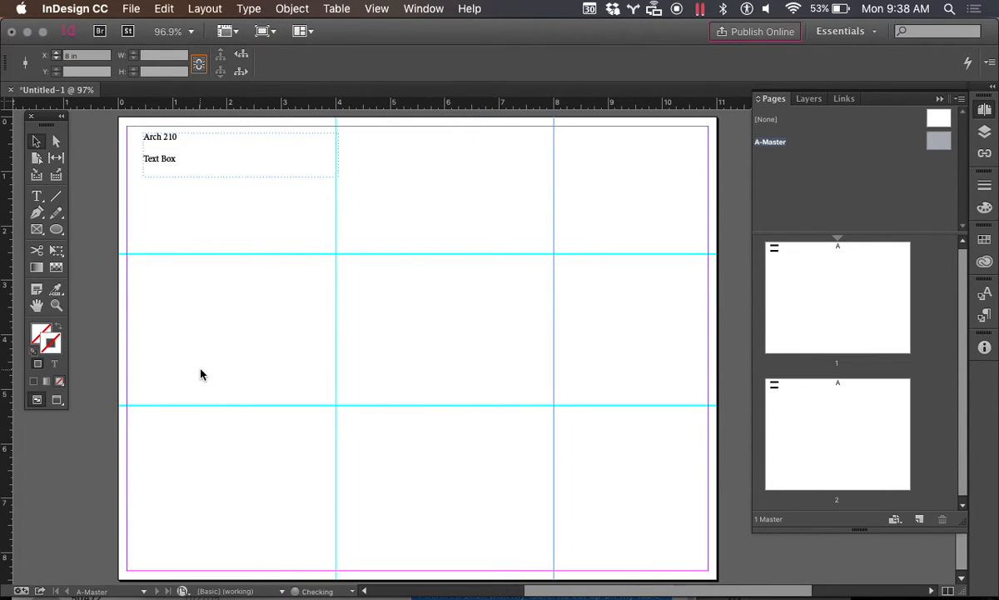
click(610, 357)
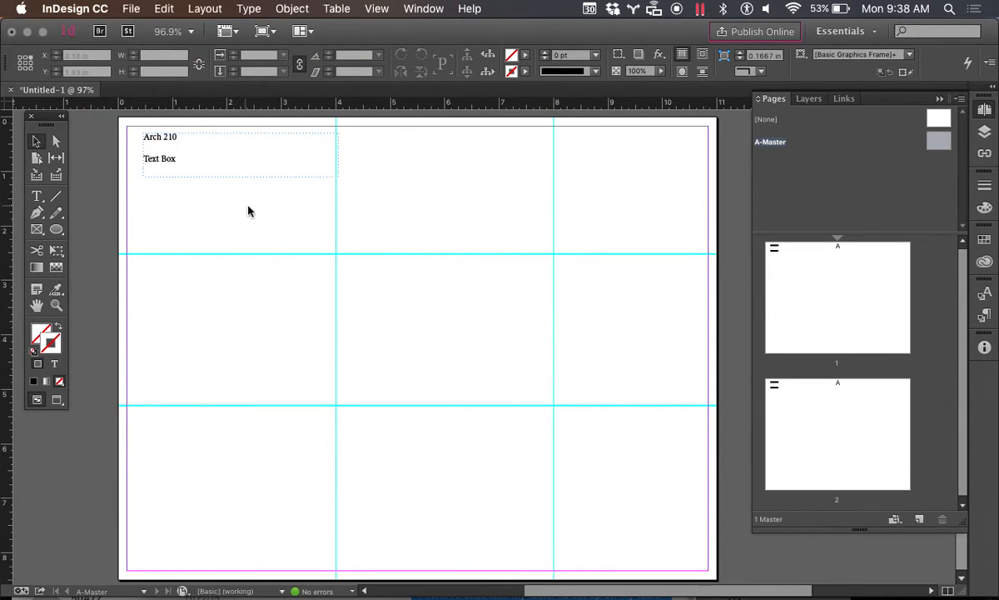
- Set the Y positions of the two horizontal guides on A-Master to 3 in and 6 in
click(294, 254)
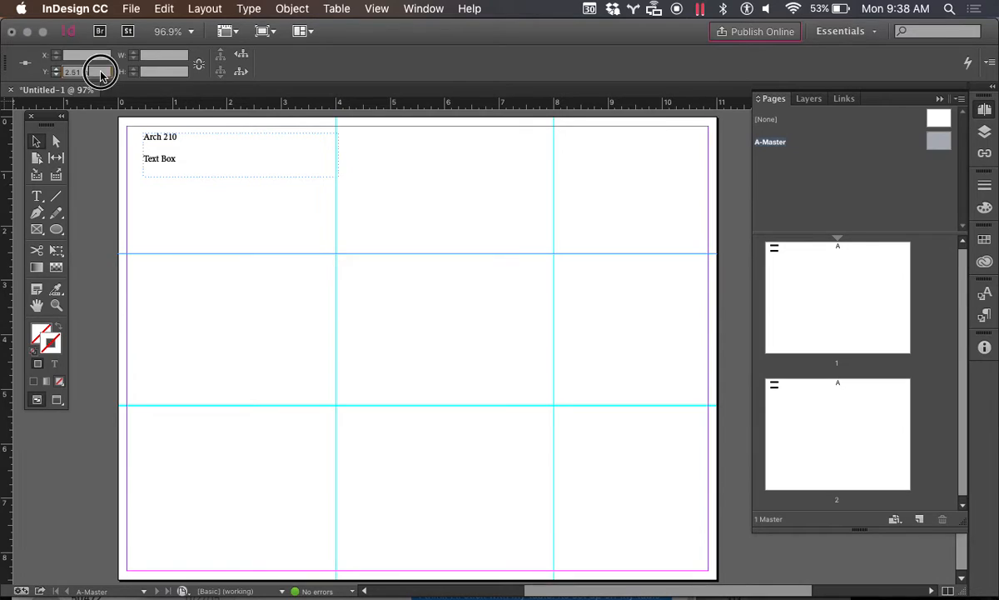
text(3)
key(Return)
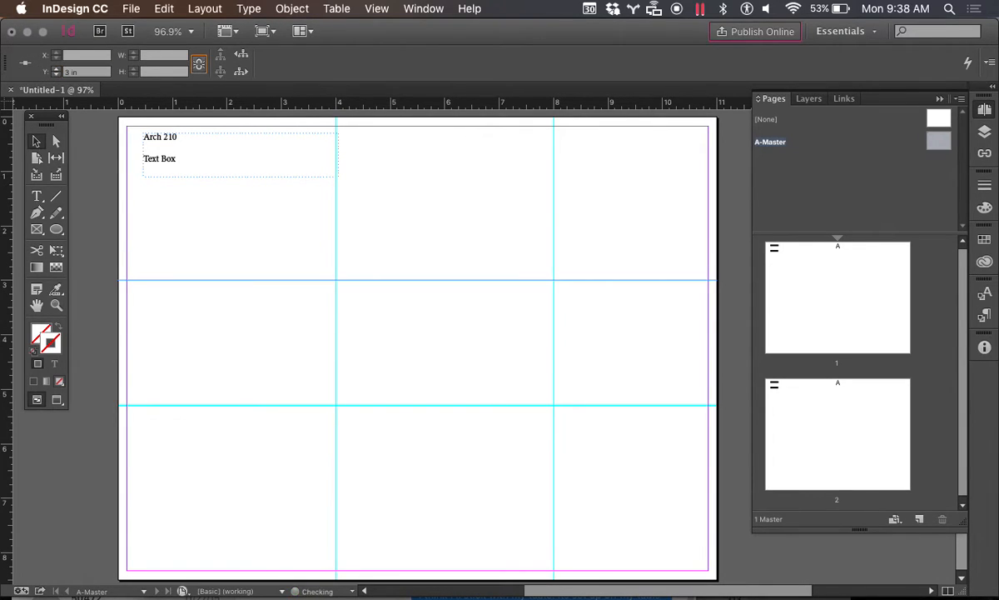
click(253, 405)
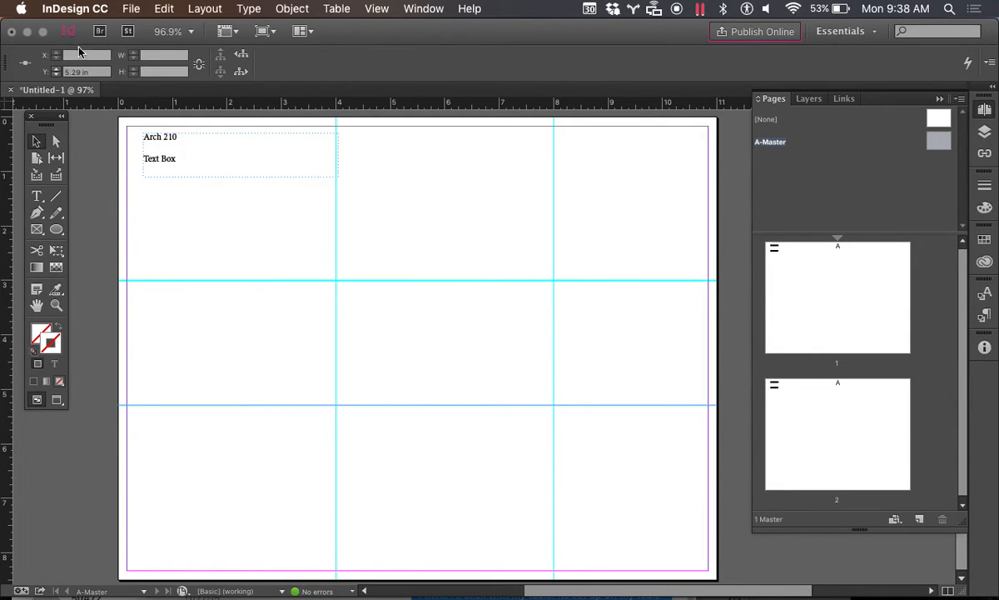
double_click(98, 73)
text(6)
key(Return)
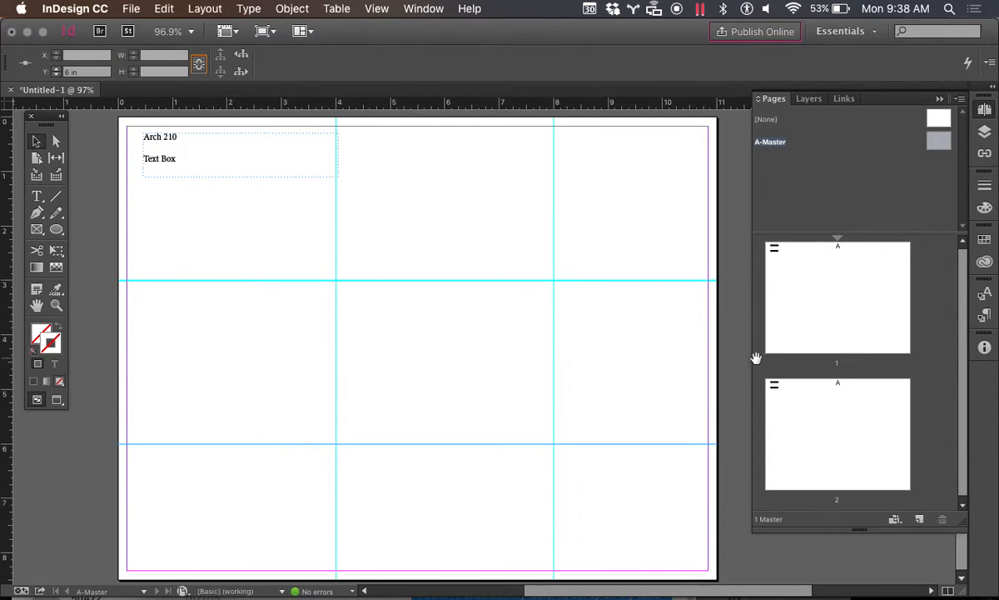
click(715, 411)
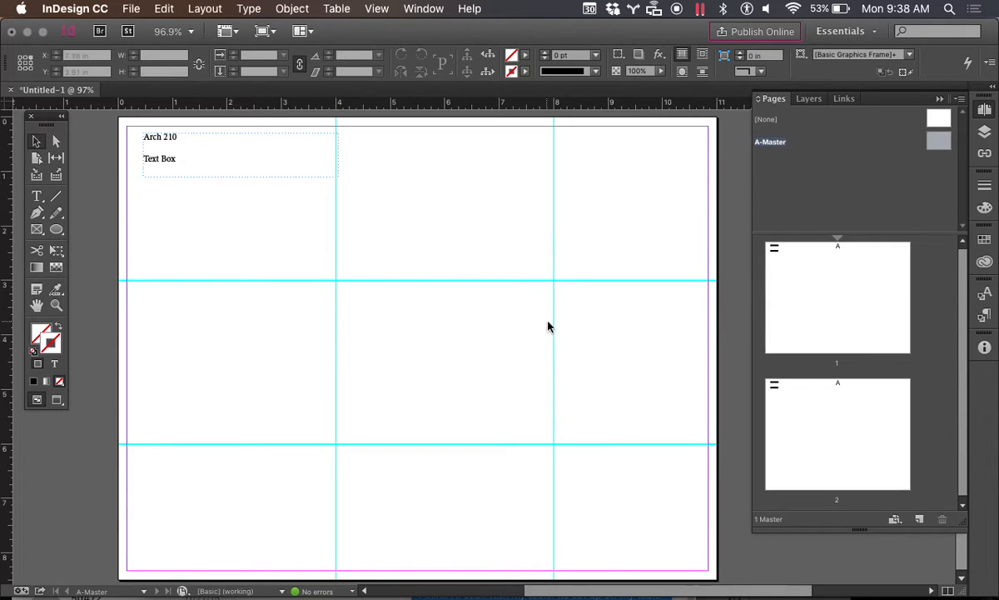
- Delete all four ruler guides from A-Master
click(553, 287)
drag(613, 488, 254, 234)
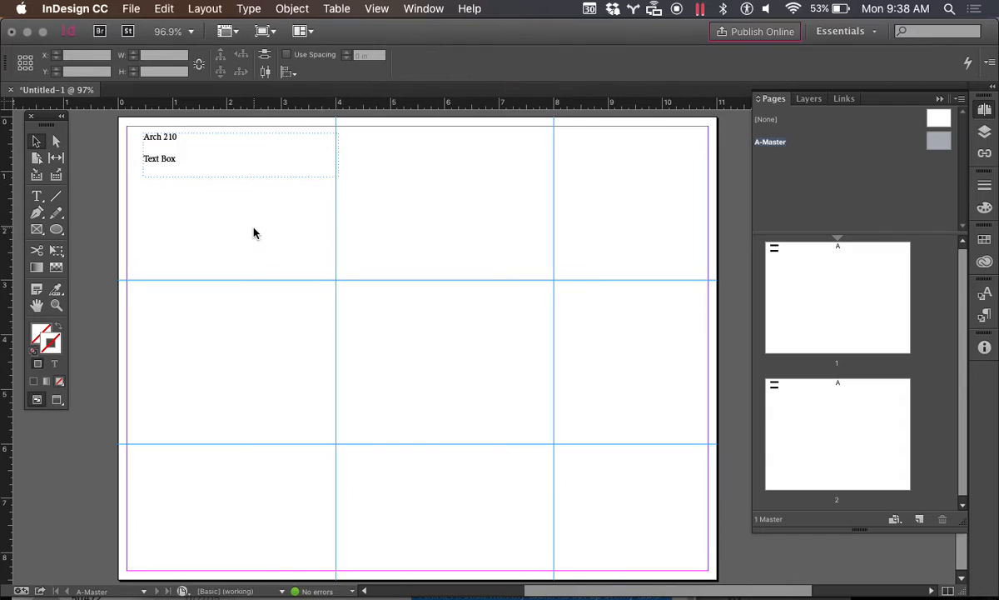
key(Delete)
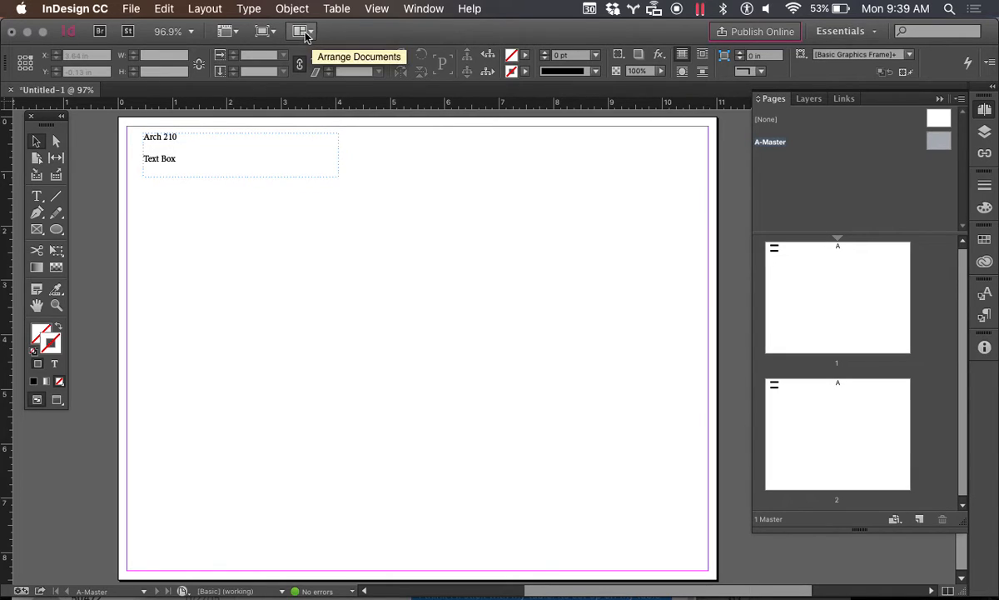
- Start Create Guides for A-Master with preview on, setting 3 rows and 3 columns
click(208, 10)
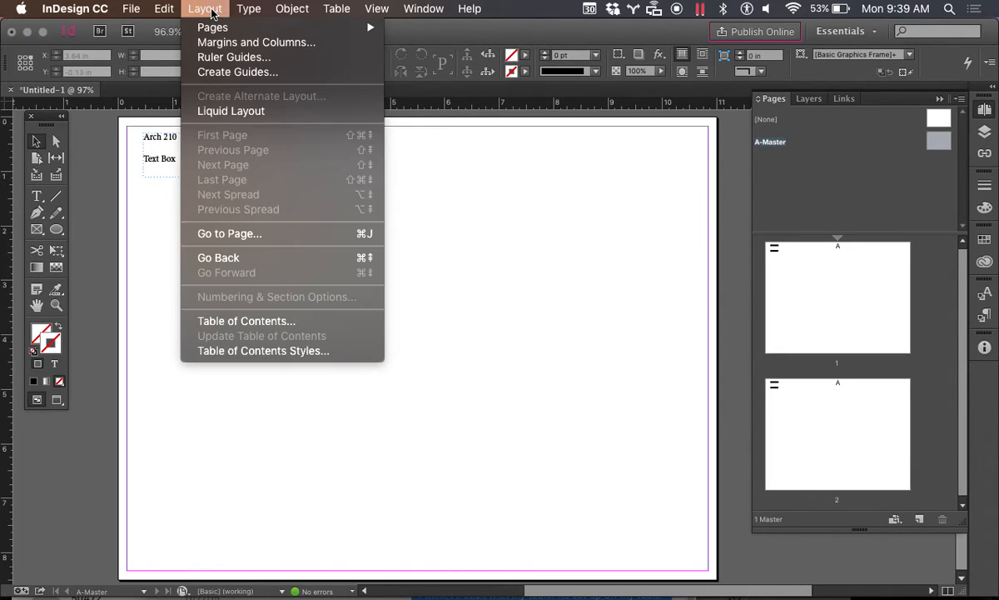
click(241, 72)
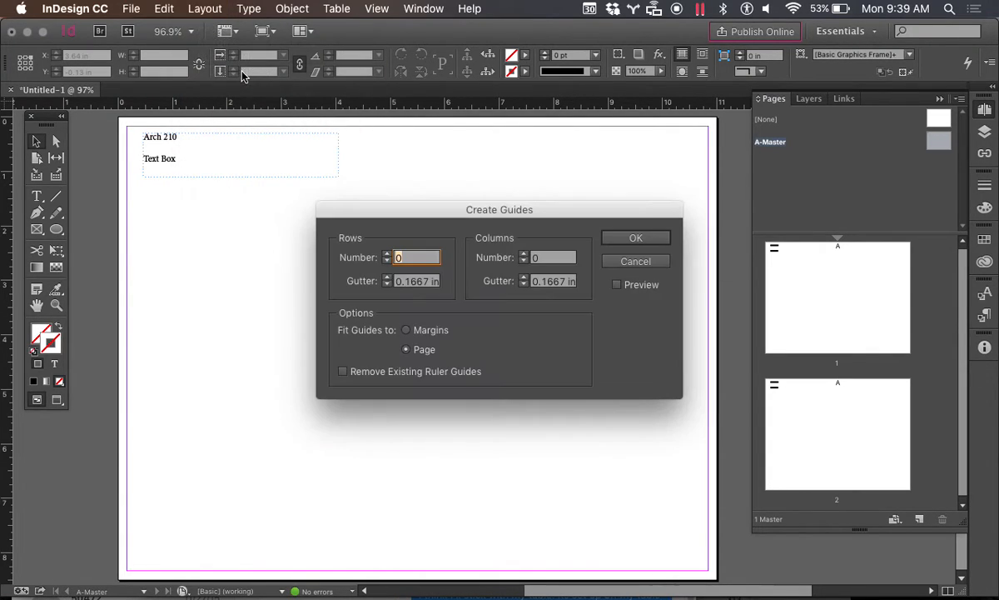
drag(409, 215, 428, 276)
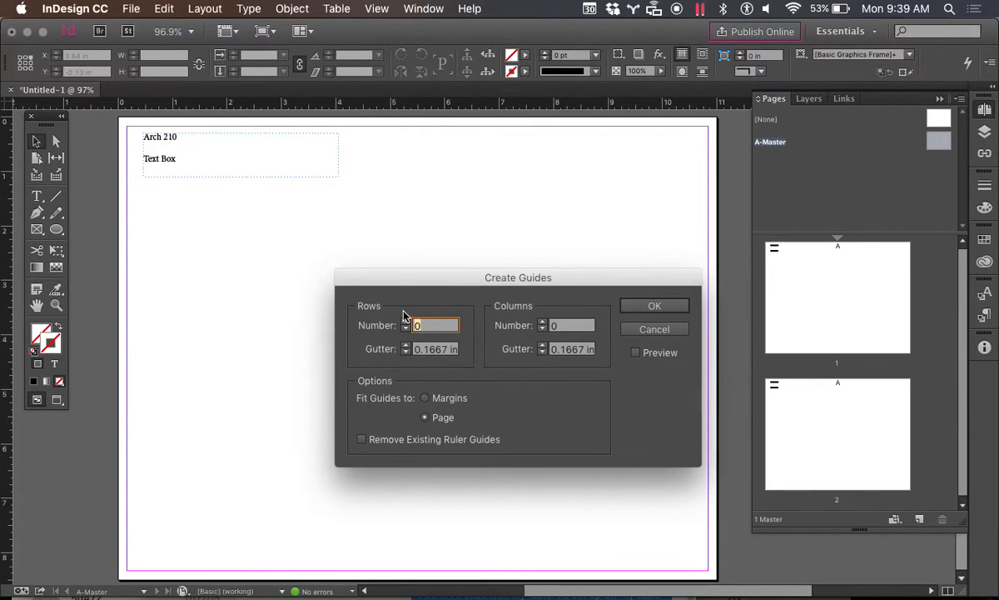
click(636, 354)
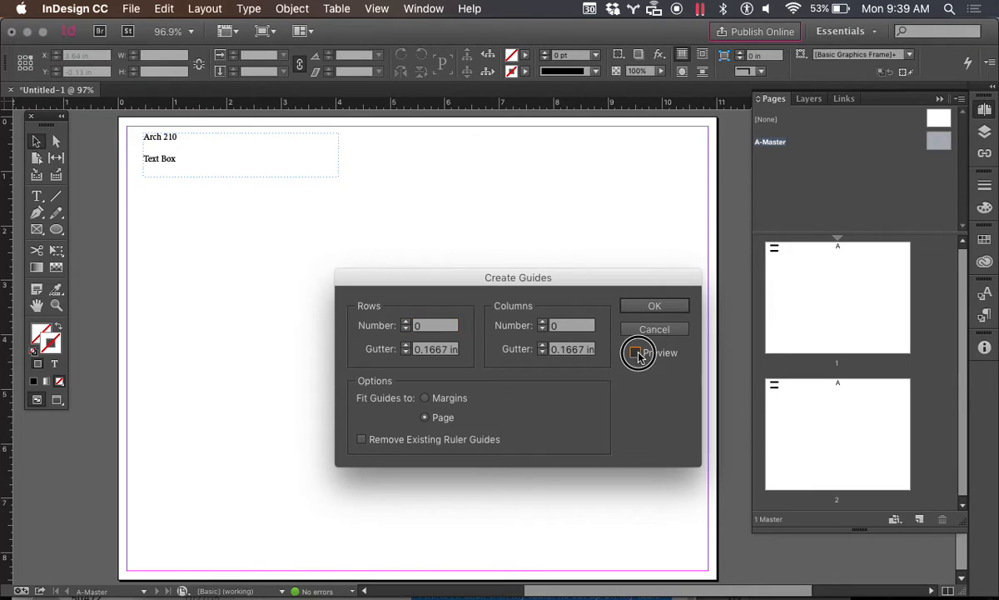
click(406, 322)
click(406, 323)
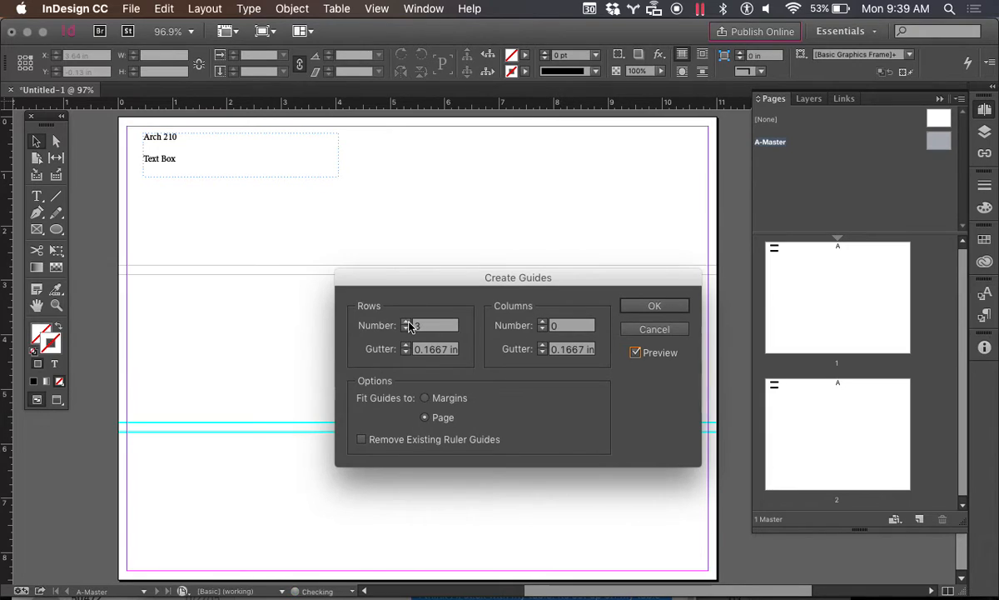
click(543, 322)
click(543, 322)
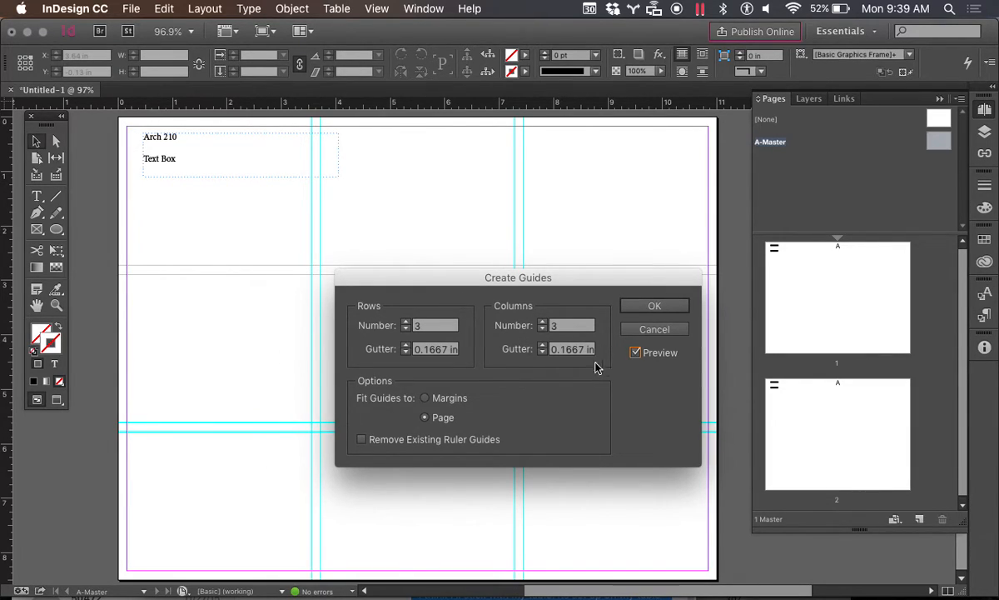
- Increase the guides to 6 rows and 6 columns, fitted to the page, and create them
drag(495, 275, 500, 197)
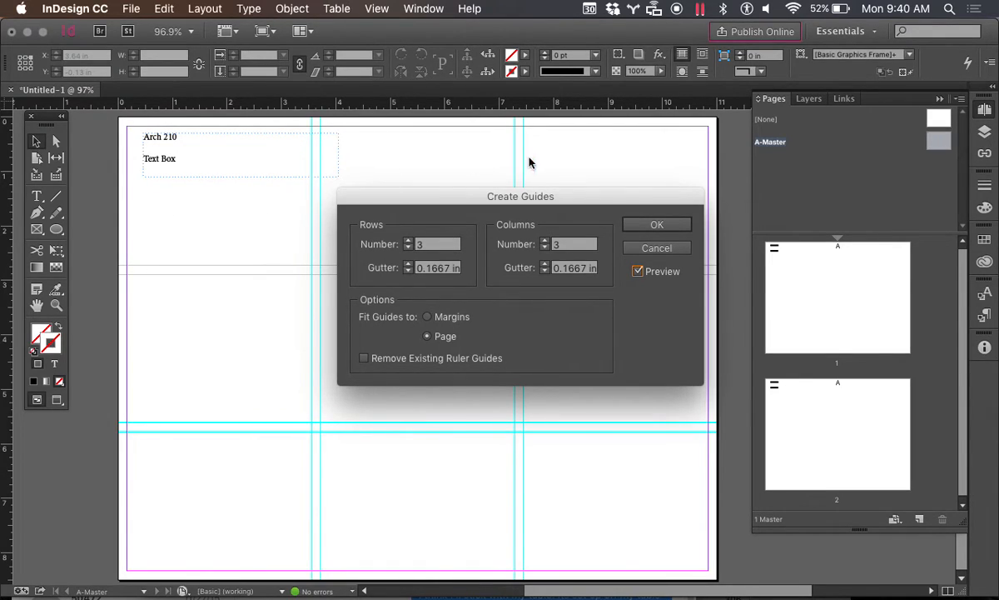
click(409, 241)
click(408, 241)
click(546, 240)
click(546, 241)
click(545, 241)
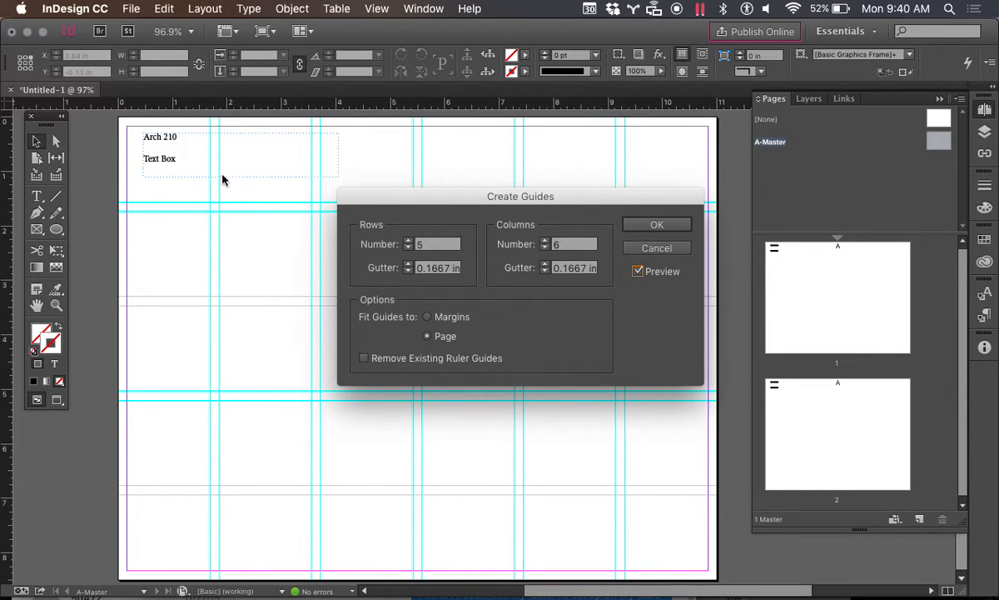
click(409, 240)
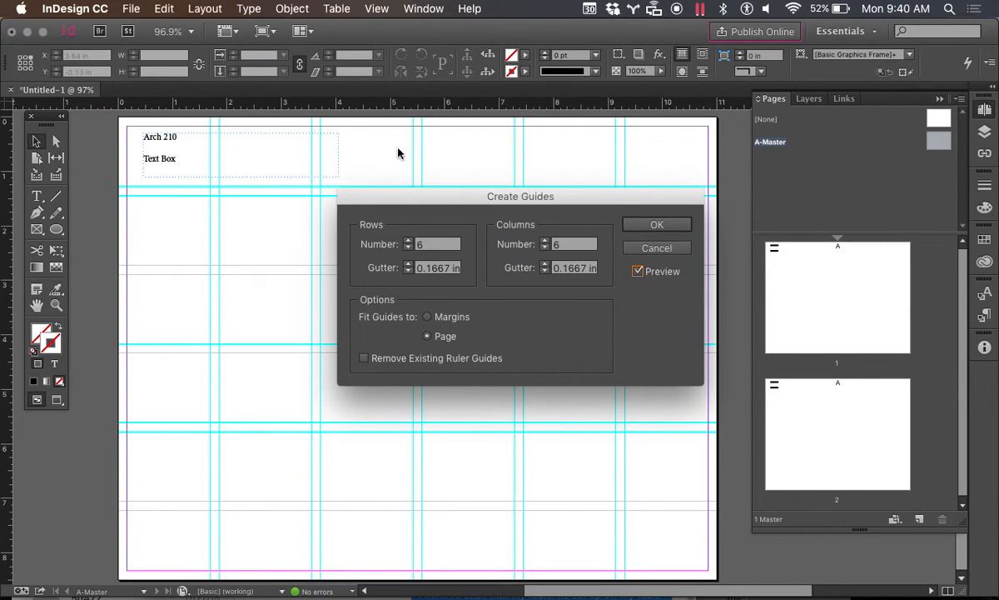
click(657, 226)
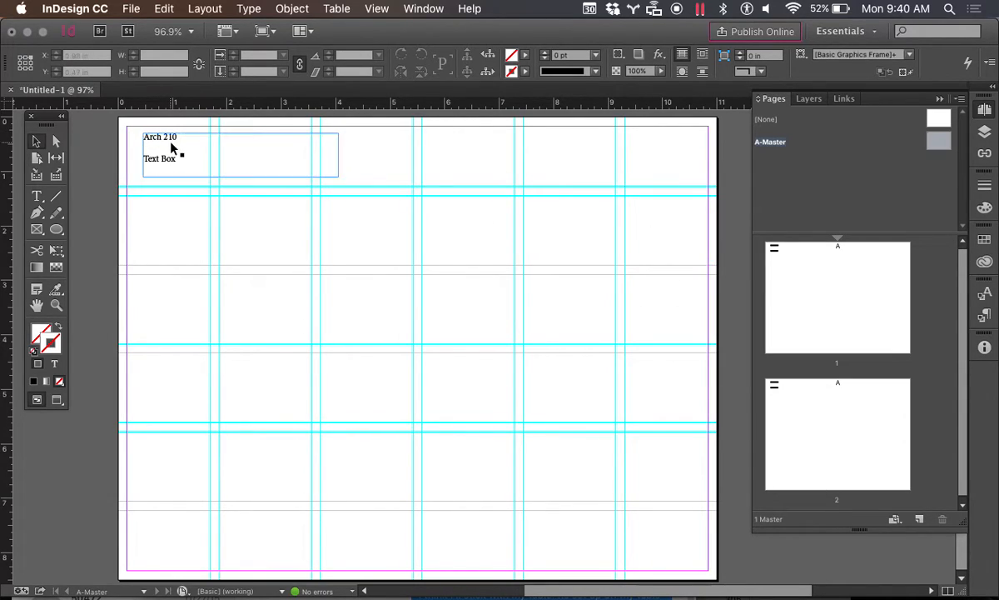
- Move the "Arch 210" text frame to the page's top-left margin corner and resize it to about 3.39 by 2.56 in along the guides
drag(166, 143, 149, 135)
drag(322, 151, 311, 152)
drag(219, 170, 236, 268)
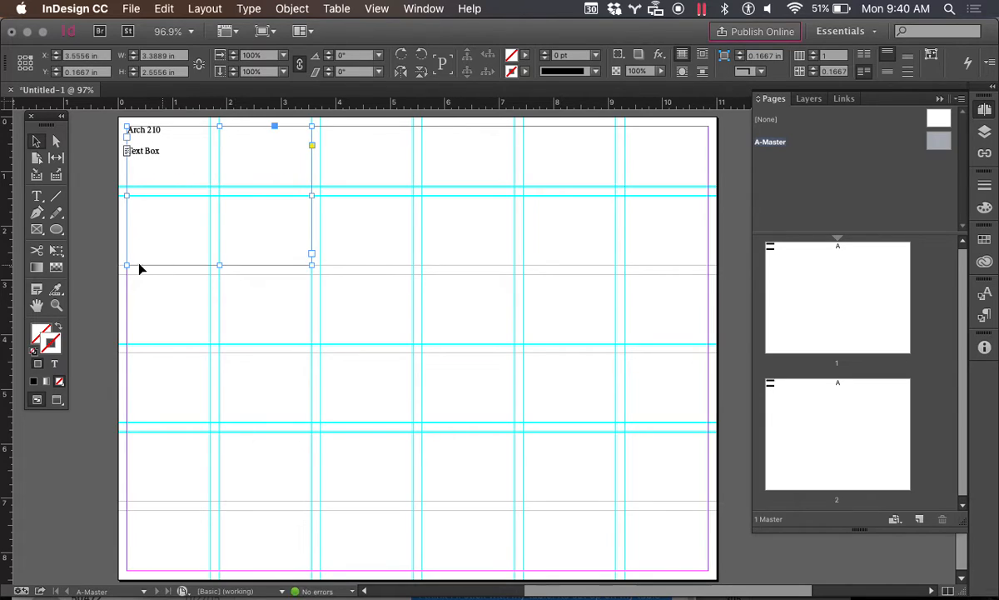
- Draw two black-filled rectangles about 3.56 by 2.72 in, one over grid columns 4–5, rows 2–3, the other over columns 2–3, rows 4–5
drag(57, 235, 105, 235)
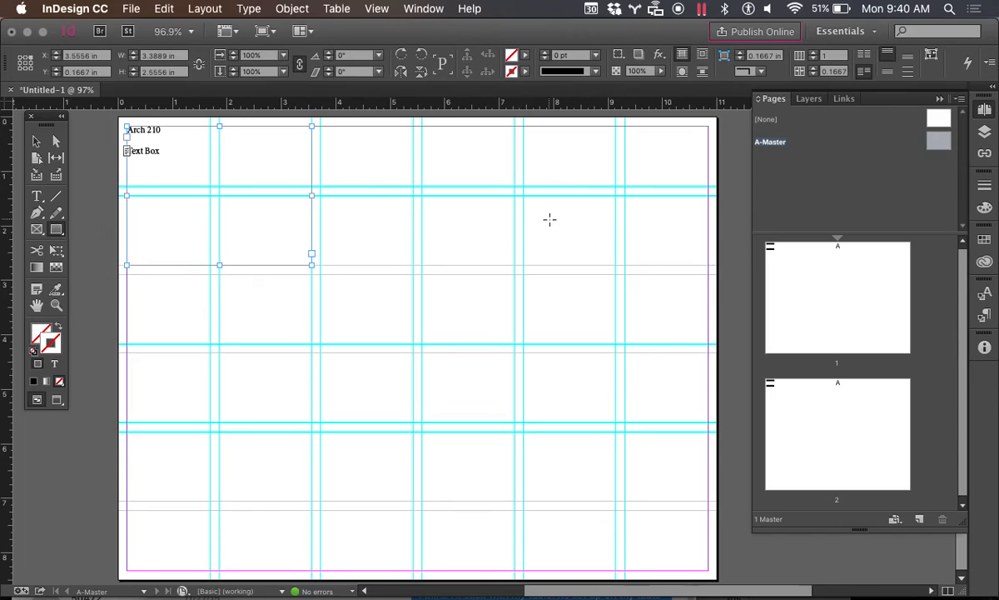
drag(422, 196, 617, 346)
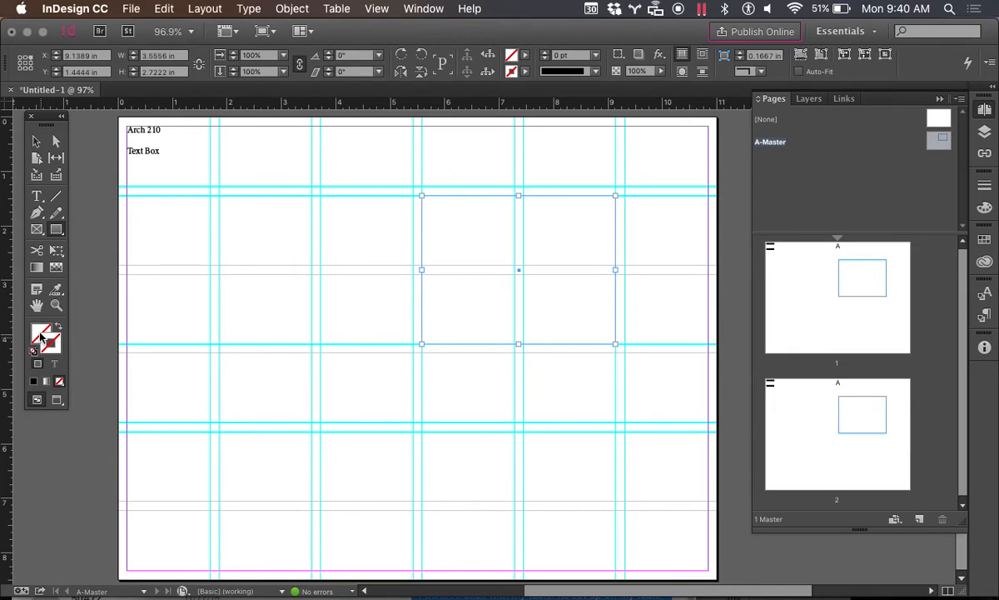
click(35, 380)
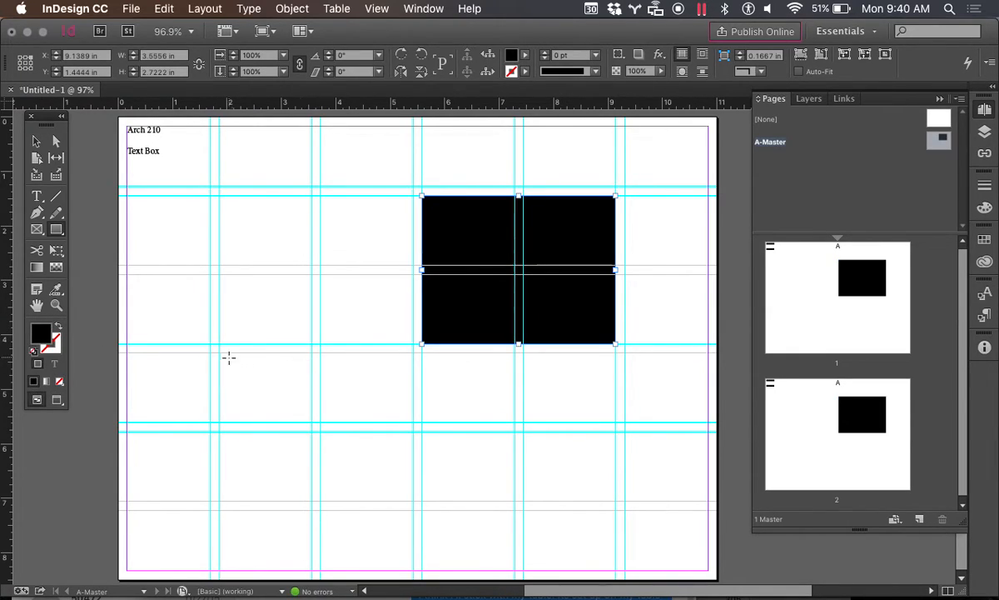
drag(220, 353, 413, 501)
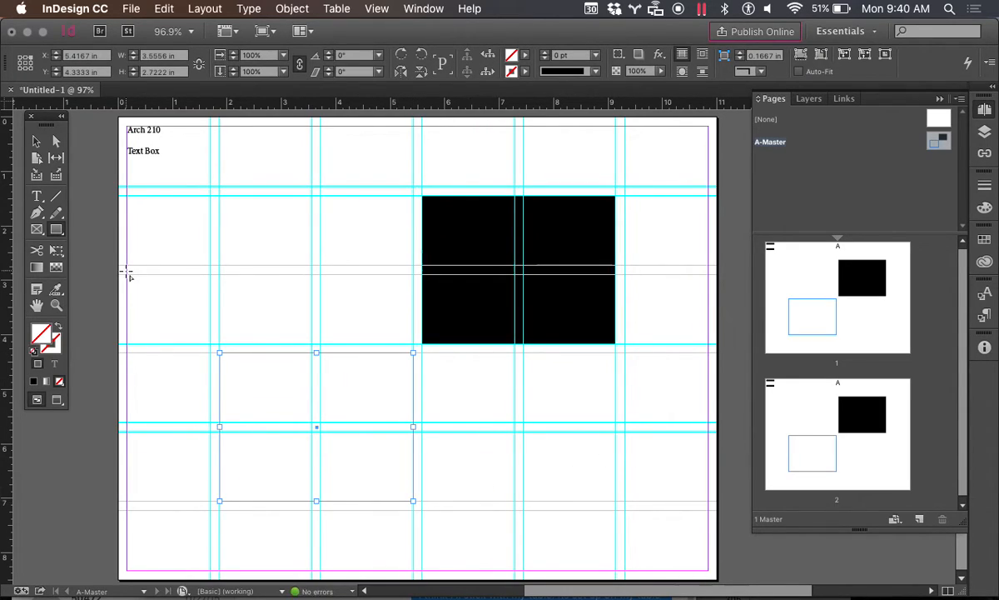
click(35, 381)
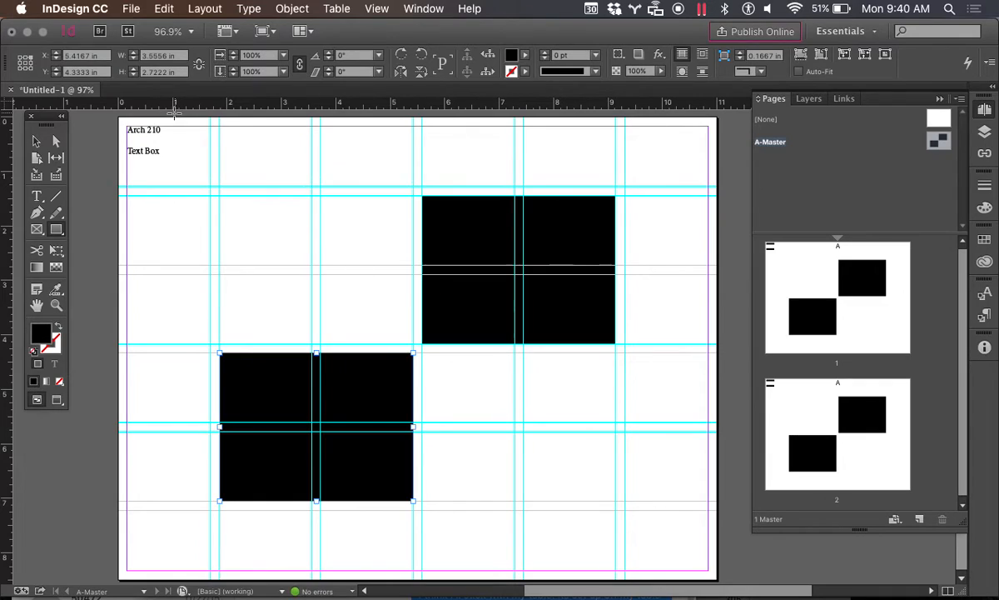
- Shift both black rectangles one grid column to the right, snapping them to the guides
click(36, 141)
drag(371, 401, 466, 398)
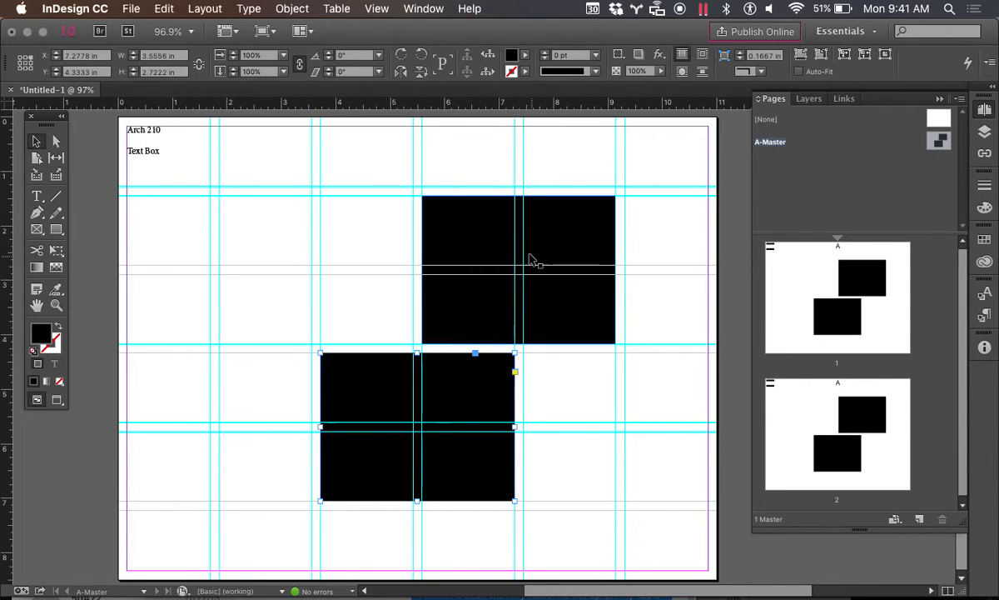
click(489, 243)
drag(489, 243, 584, 243)
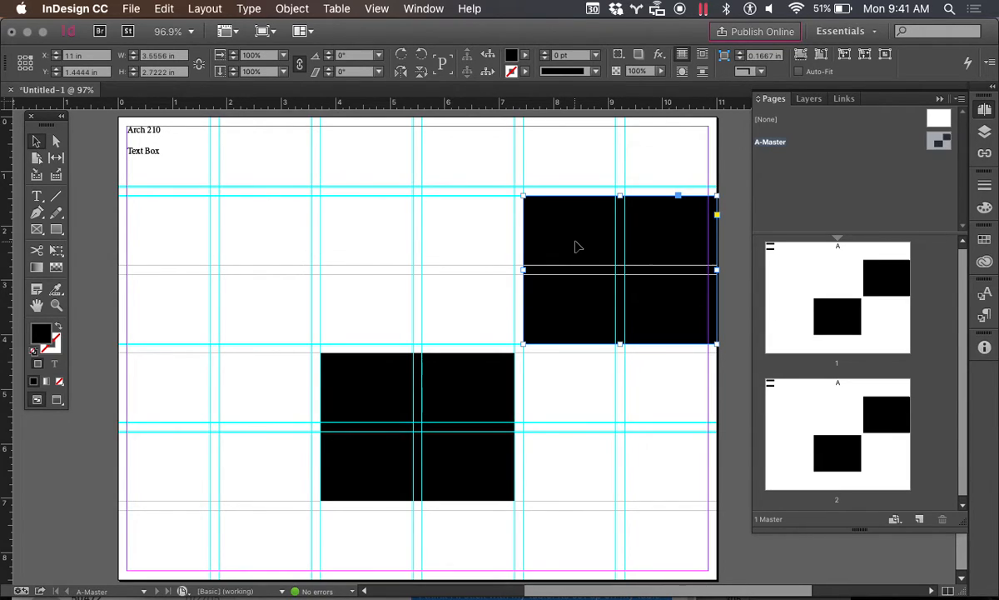
- Place the two rectangles side by side in grid rows 2–3 from the left margin, and narrow the left one to leave a gutter between them
drag(580, 236, 177, 244)
drag(358, 384, 358, 227)
click(284, 236)
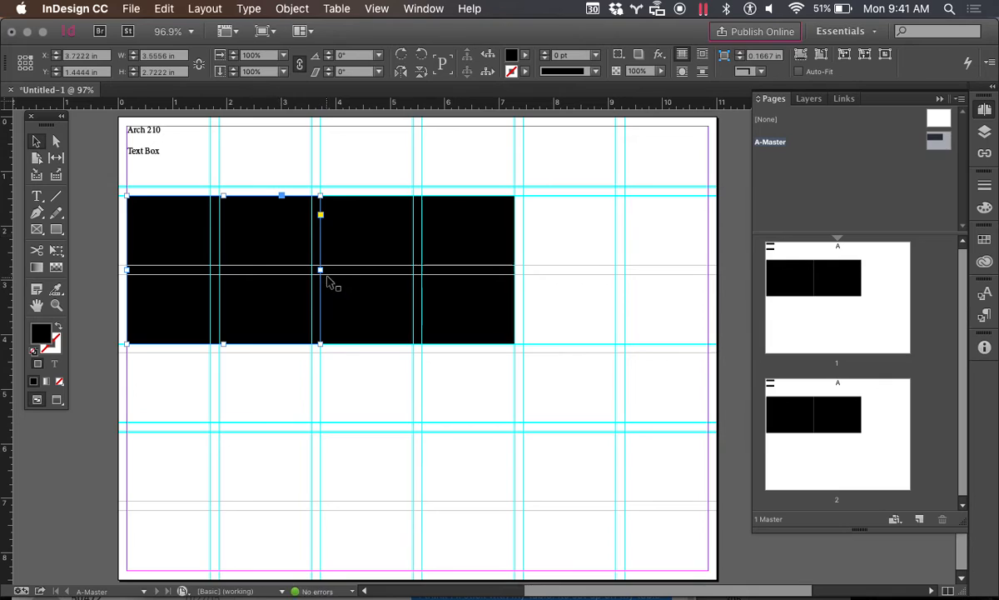
drag(320, 269, 312, 269)
- Copy the middle rectangle to grid columns 5–6 and fit it between the gutter and the right margin at about 3.39 in wide
click(492, 244)
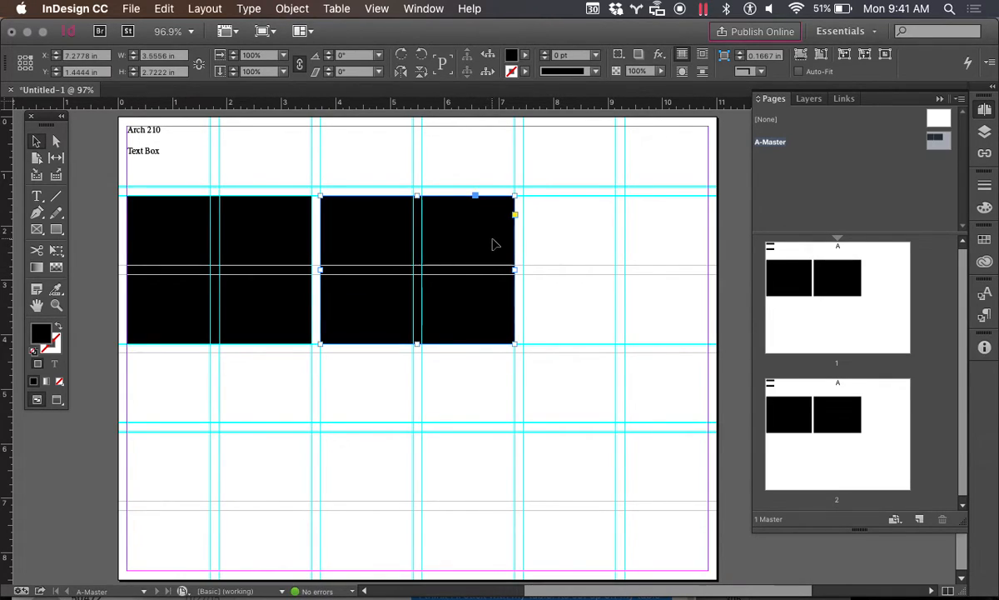
drag(493, 243, 685, 244)
drag(515, 269, 523, 270)
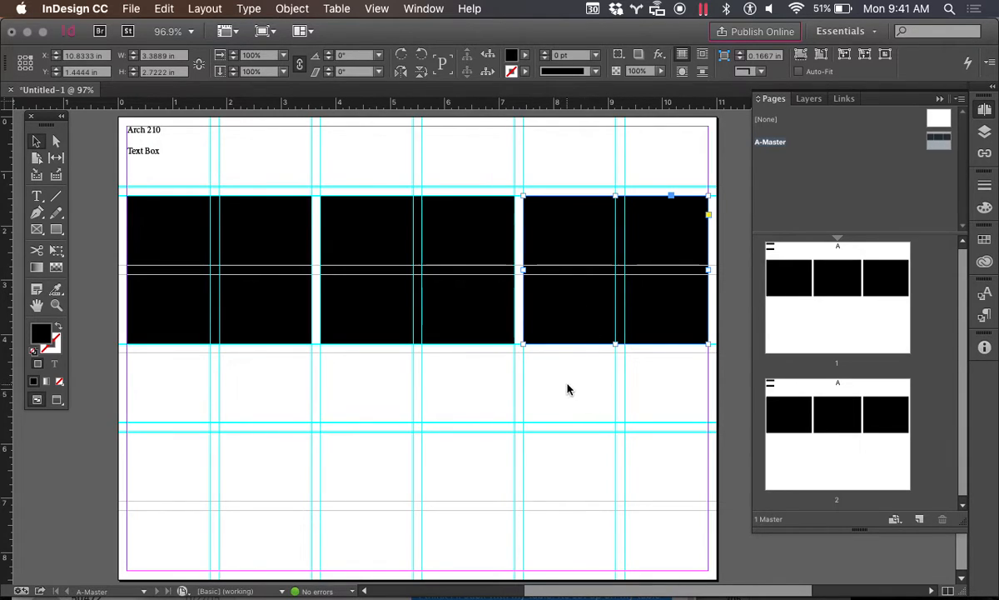
click(441, 434)
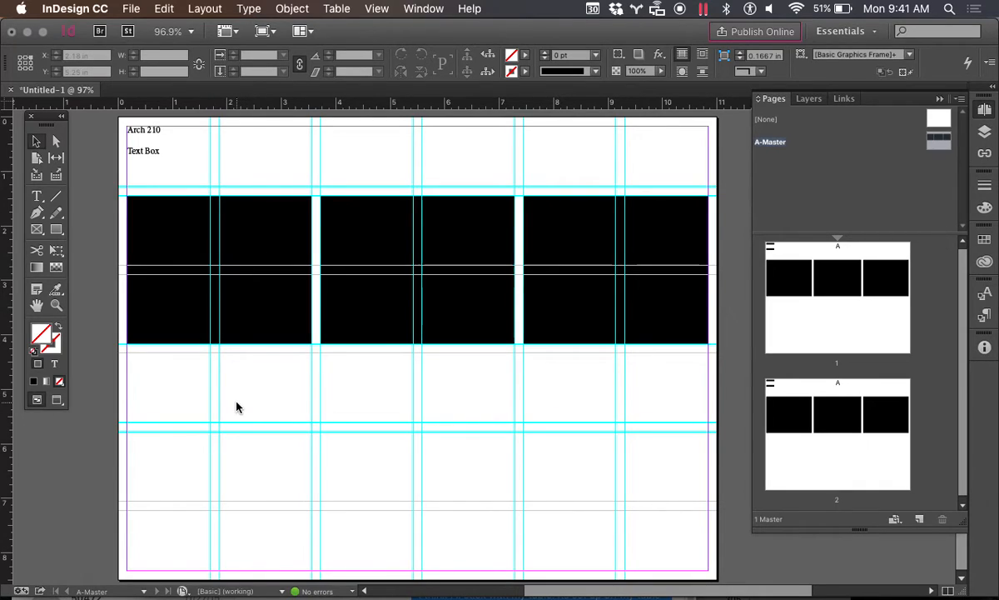
- Add a text frame about 3.39 by 4 in below the left rectangle and fill it with placeholder text
click(36, 195)
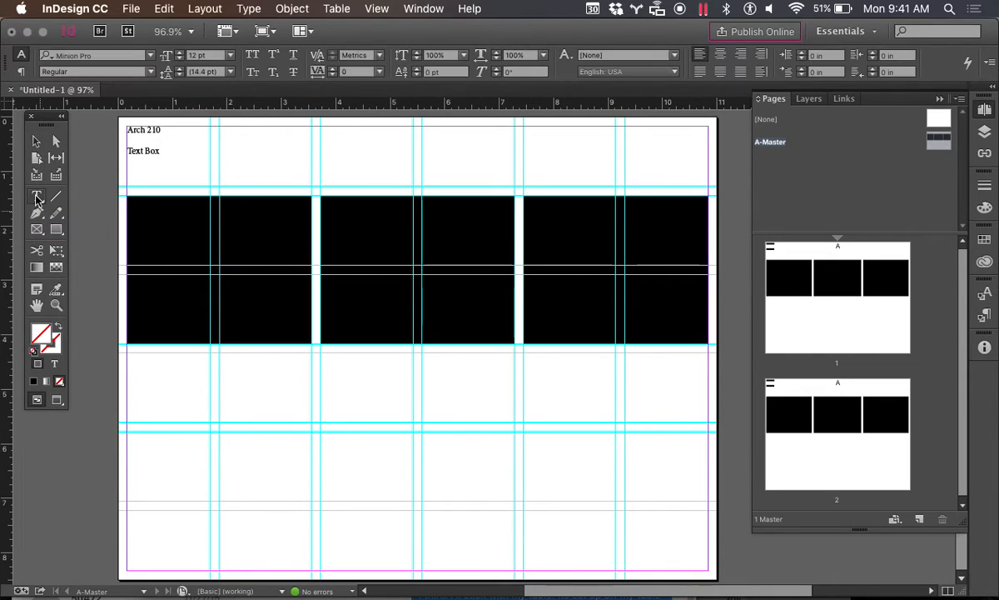
drag(127, 353, 310, 573)
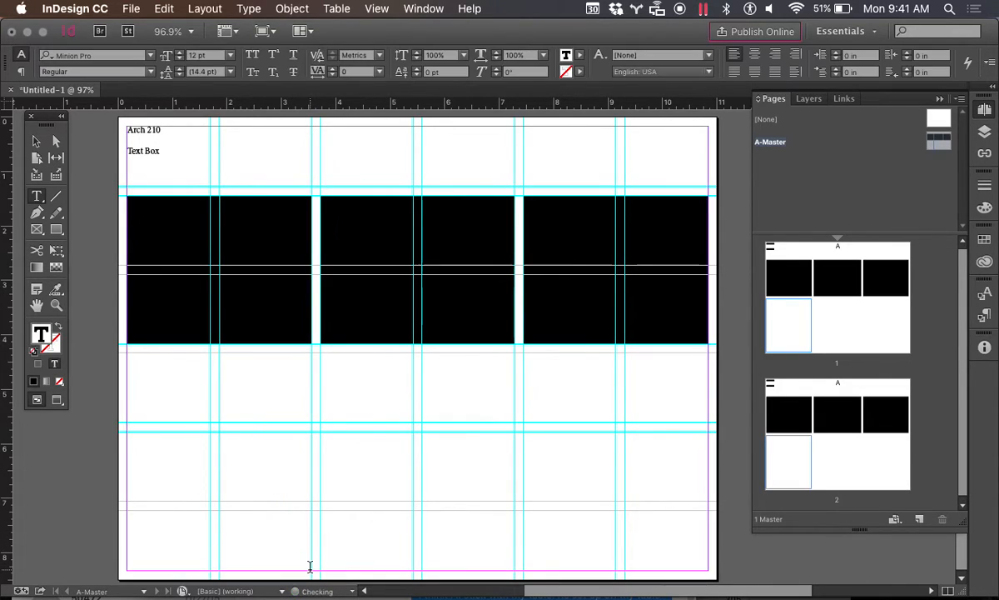
click(251, 10)
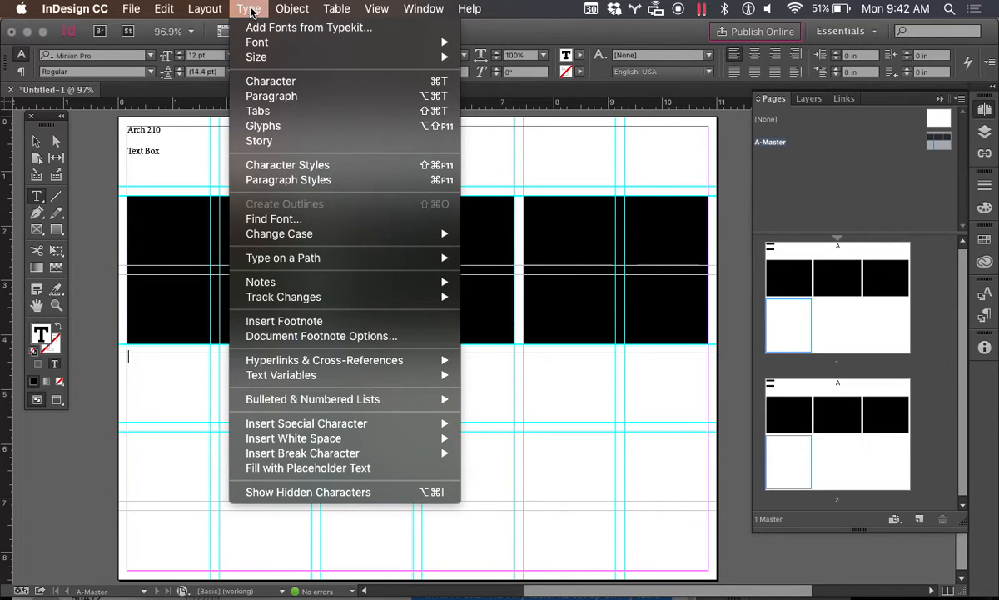
click(373, 474)
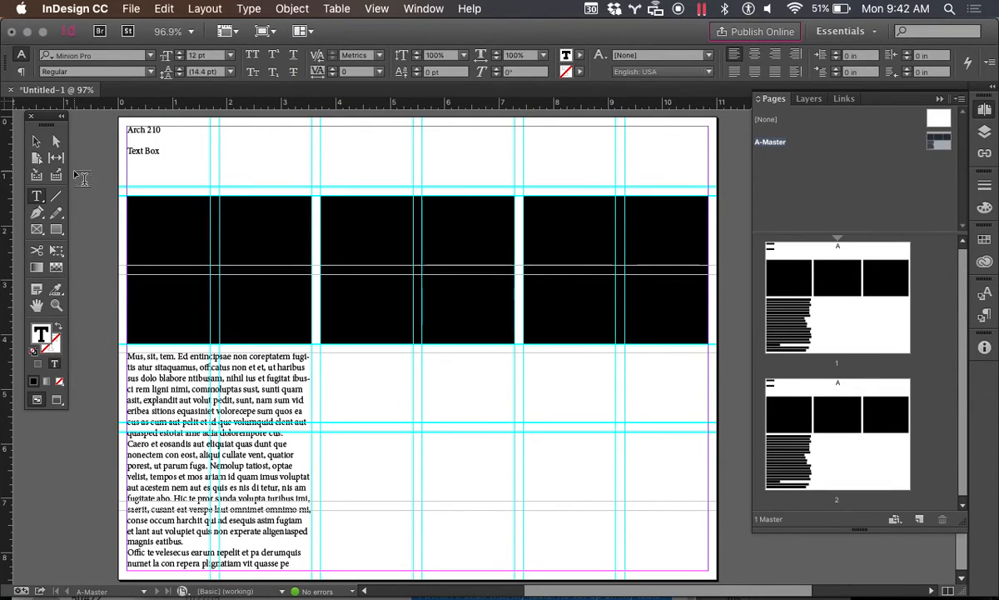
click(36, 141)
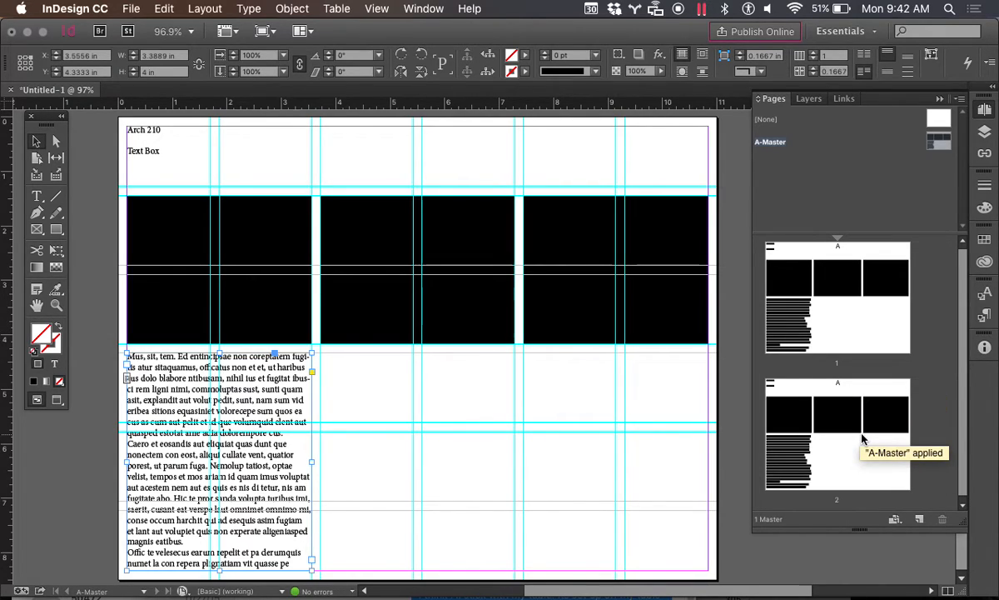
- Narrow the placeholder text frame to the first grid column, about 1.53 in wide
click(366, 365)
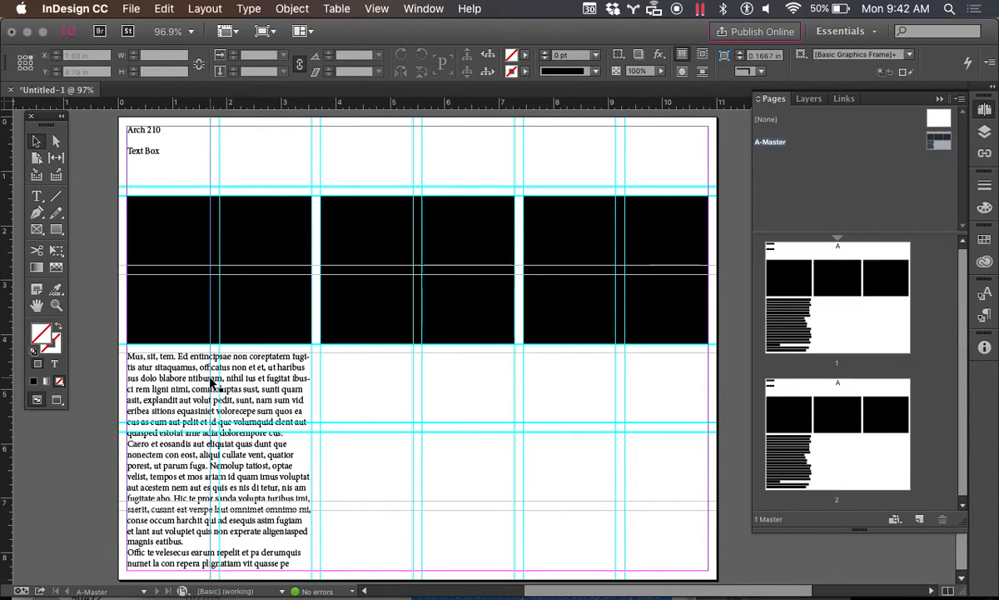
click(170, 377)
drag(312, 460, 213, 460)
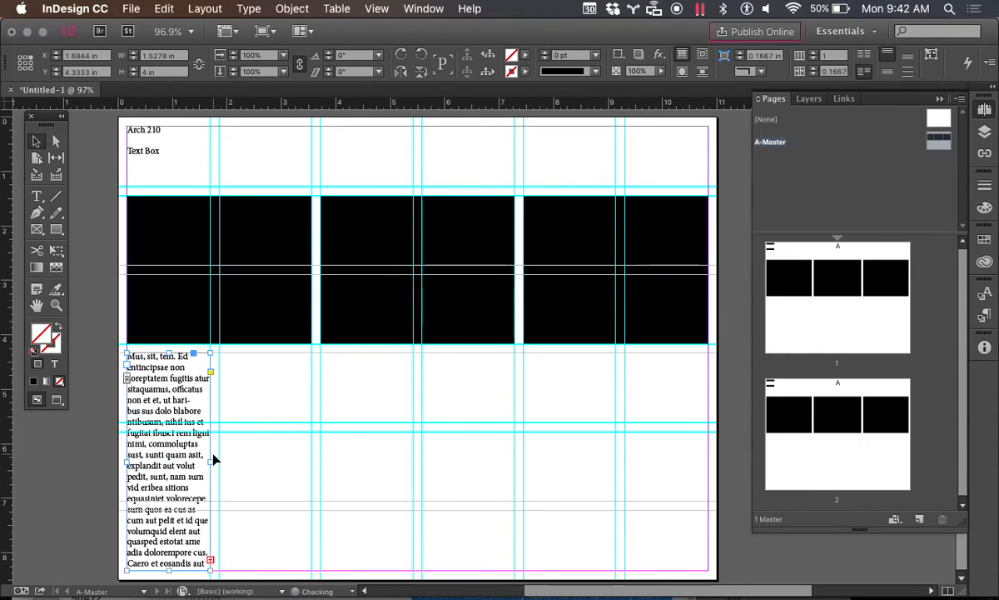
- Draw a black-filled rectangle about 1.69 by 1.28 in in grid column 2, row 4, beside the placeholder text
click(38, 230)
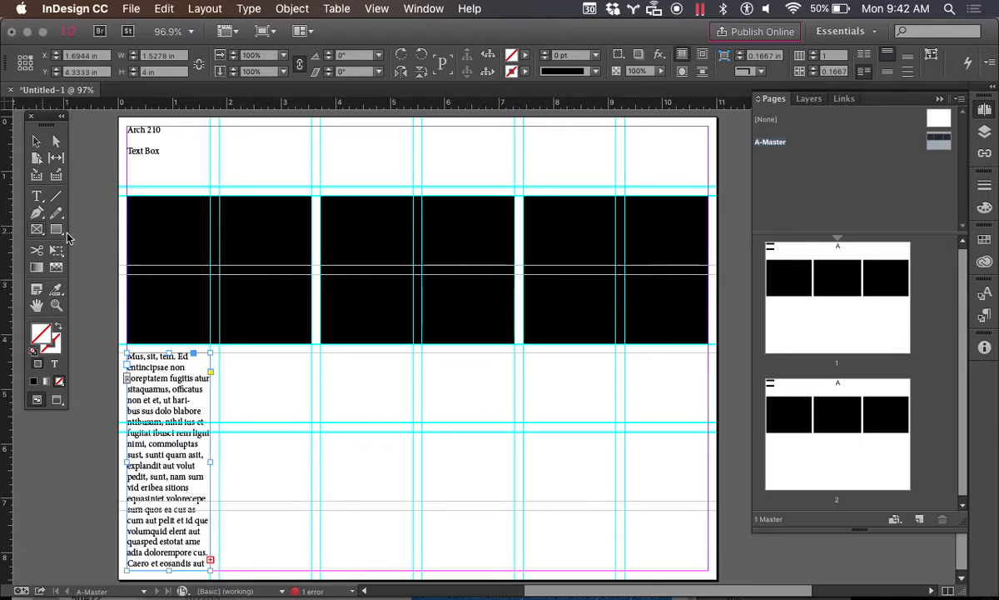
click(57, 230)
drag(220, 353, 312, 422)
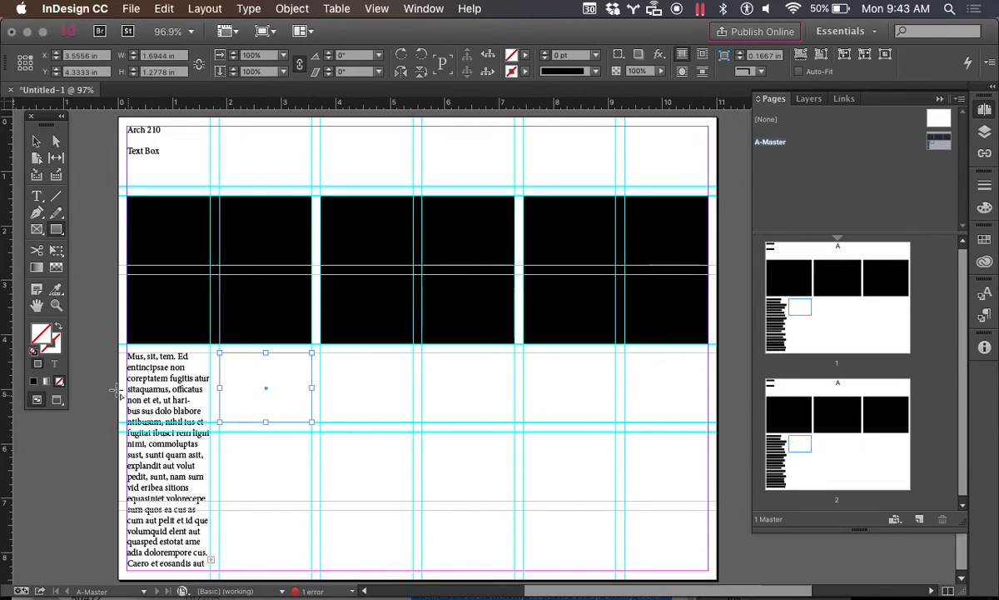
click(33, 381)
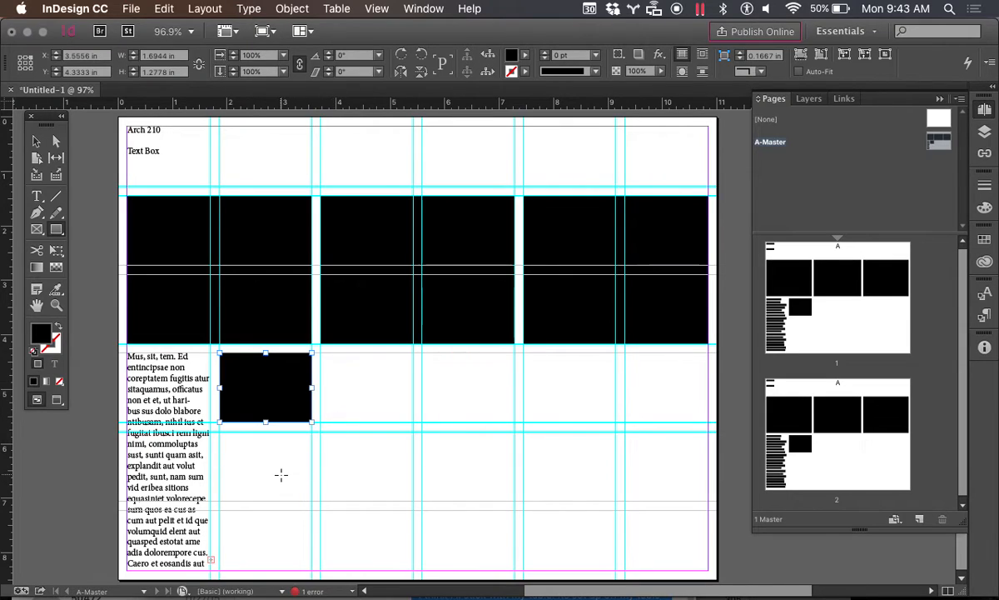
click(36, 141)
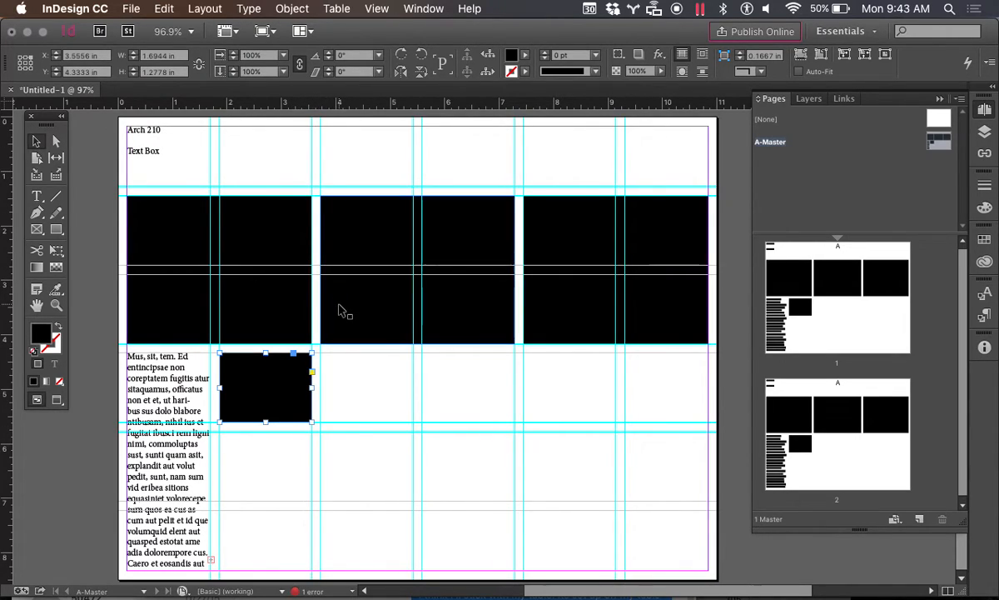
click(368, 405)
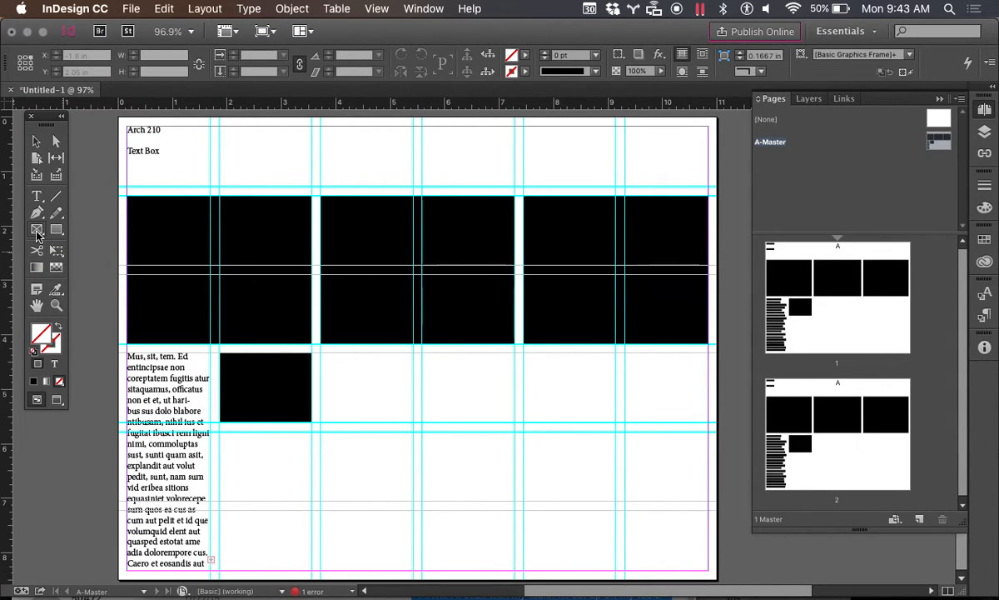
- Draw a rectangular image placeholder frame about 3.56 by 2.72 in spanning grid columns 3–4 and rows 4–5
click(37, 231)
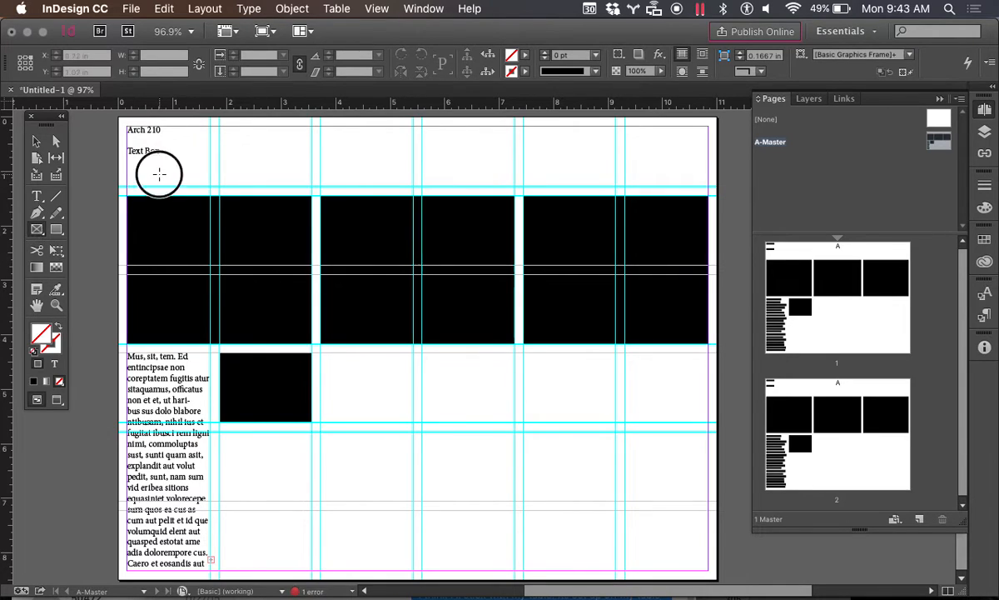
click(159, 174)
click(580, 312)
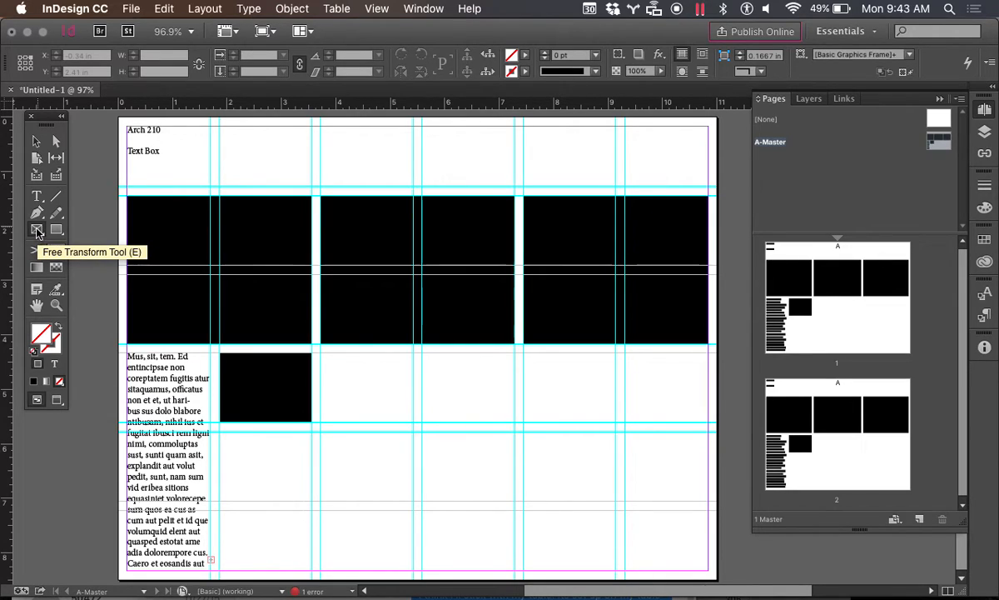
drag(325, 350, 515, 501)
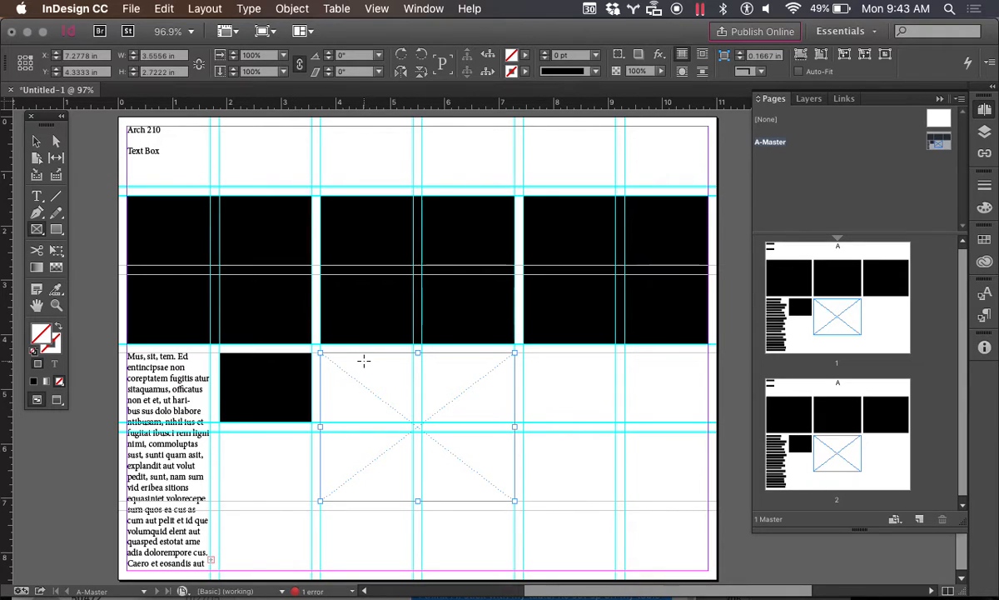
- Place the image NW_Perspective.png from the Conceptual Design folder into the new placeholder frame
click(135, 11)
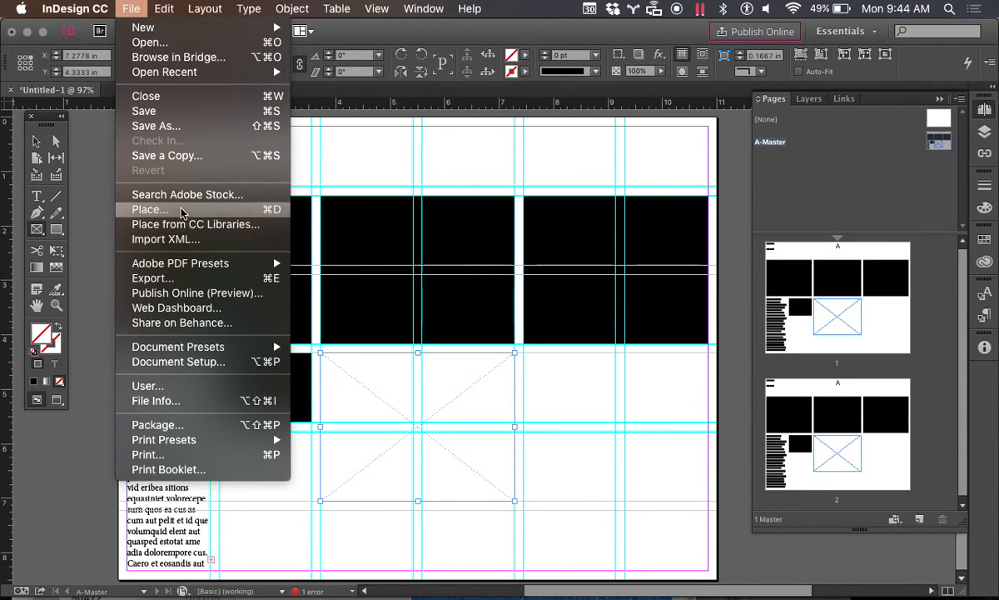
click(150, 210)
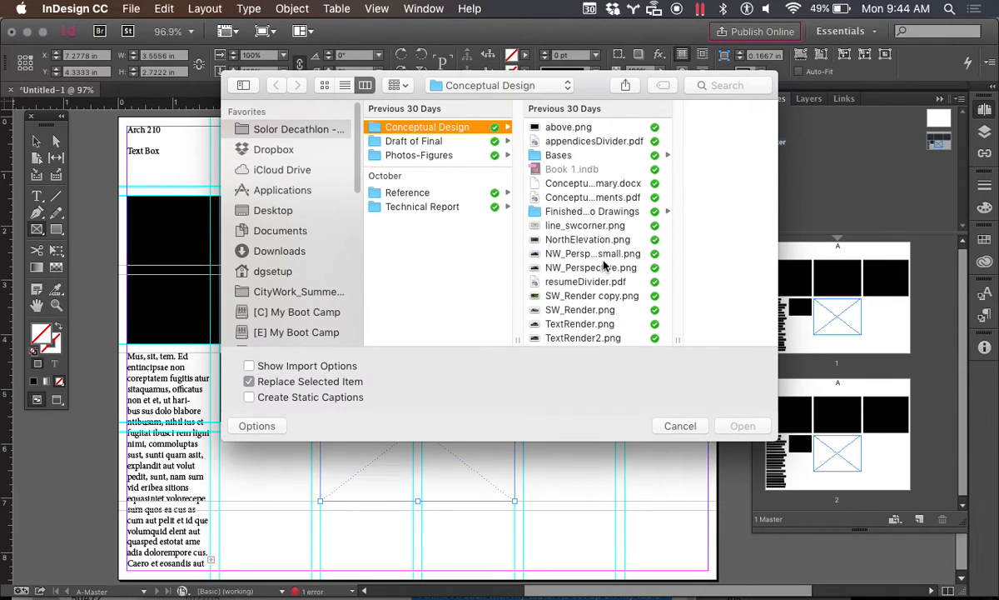
click(581, 254)
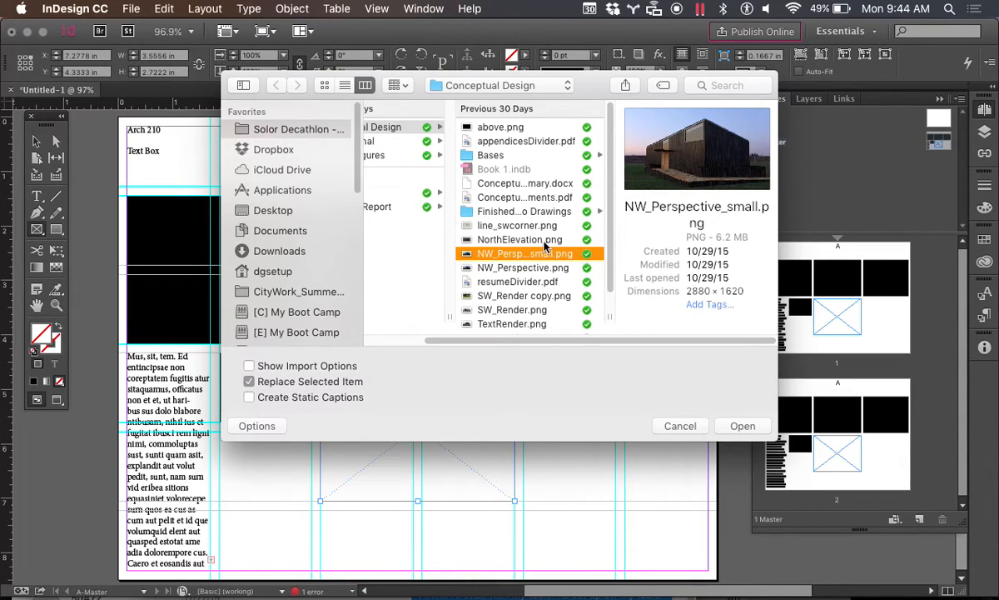
click(543, 242)
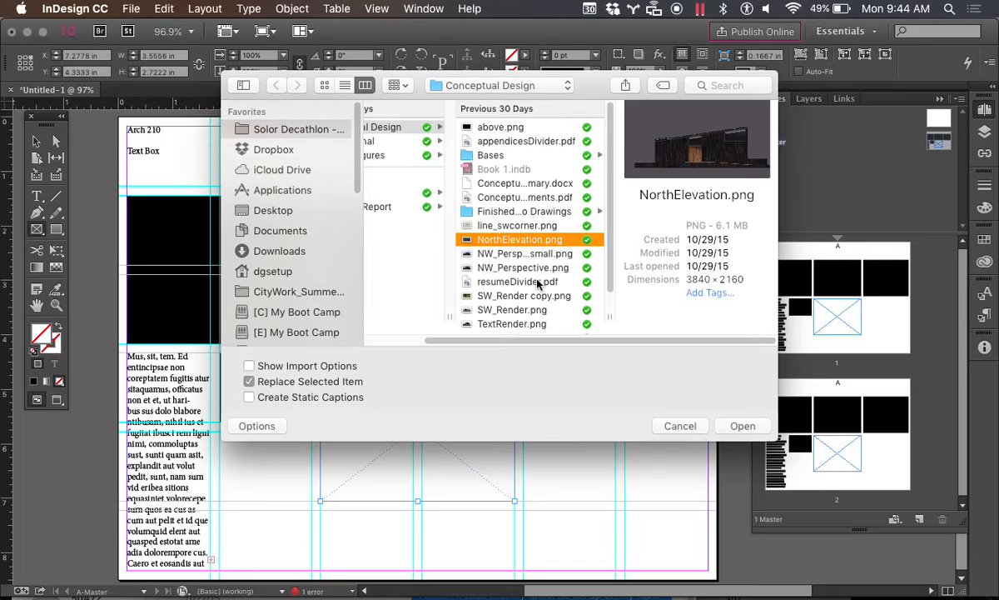
click(533, 269)
click(531, 297)
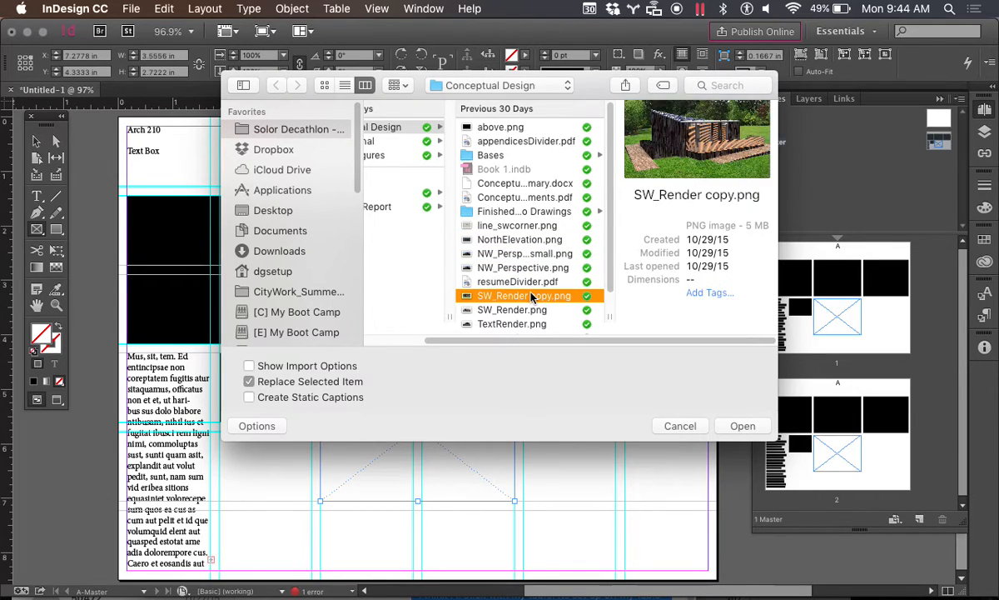
click(531, 310)
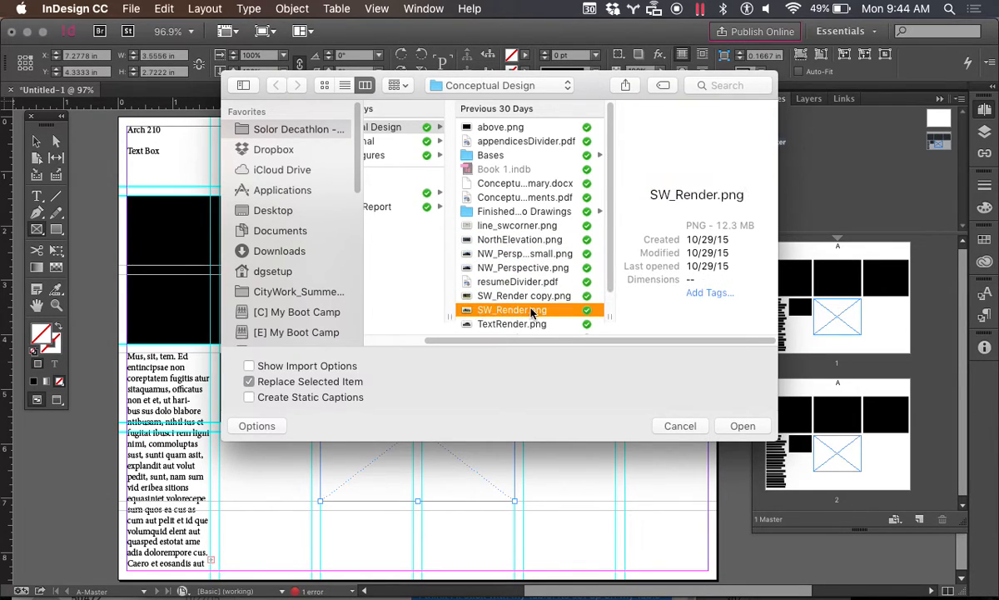
click(523, 323)
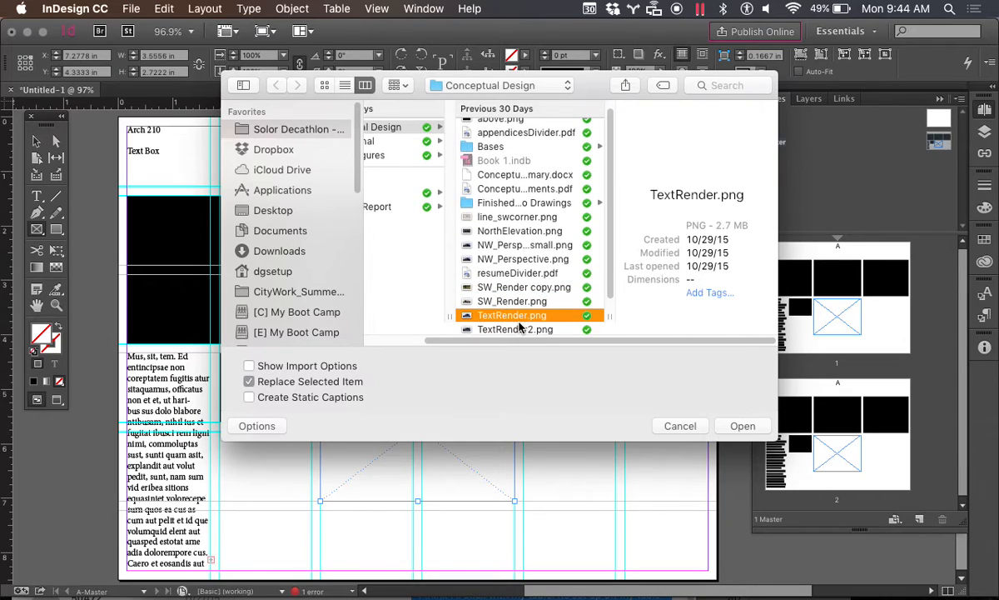
scroll(517, 312, down, 1)
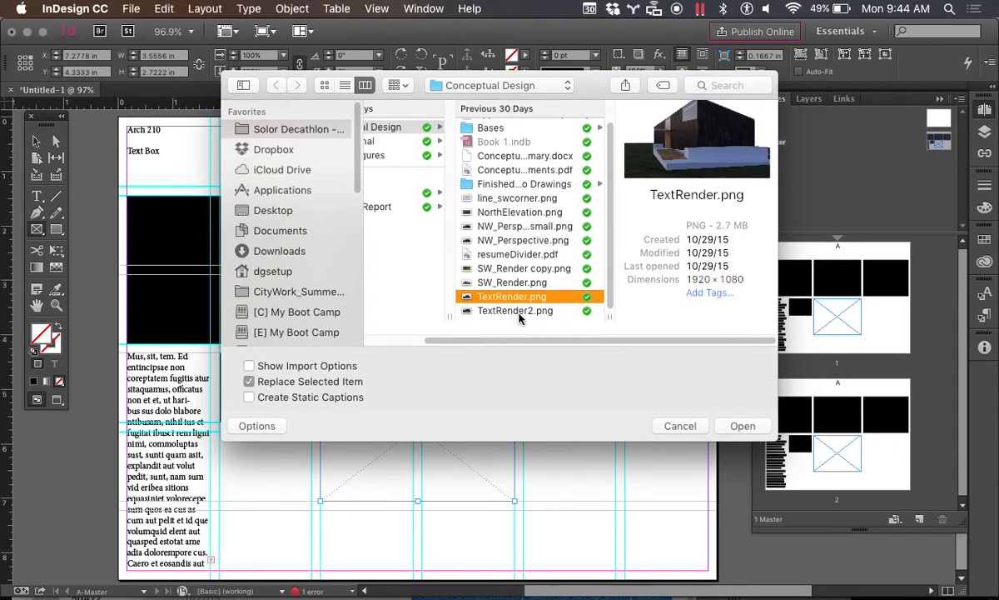
click(508, 246)
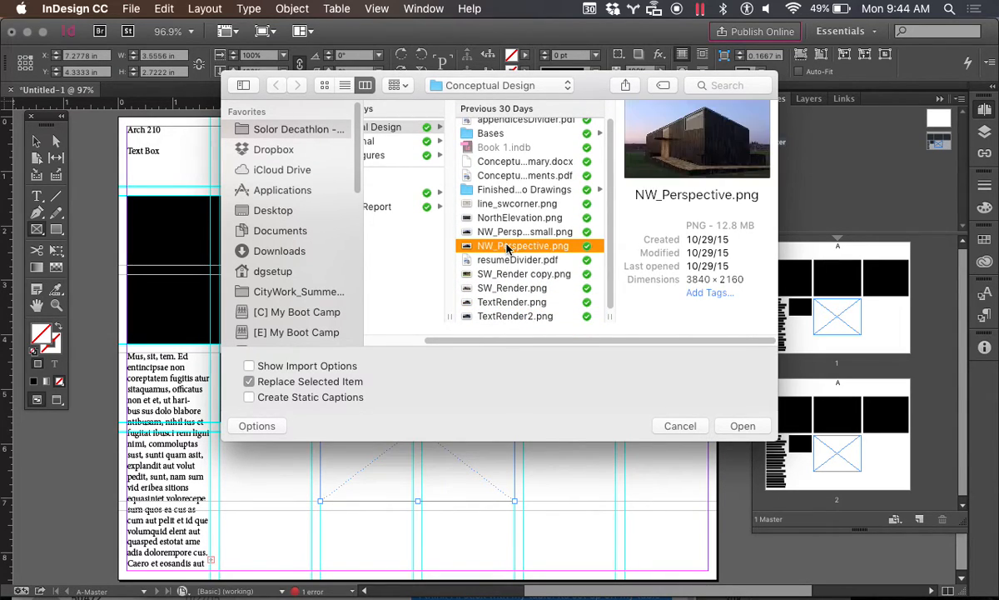
click(742, 426)
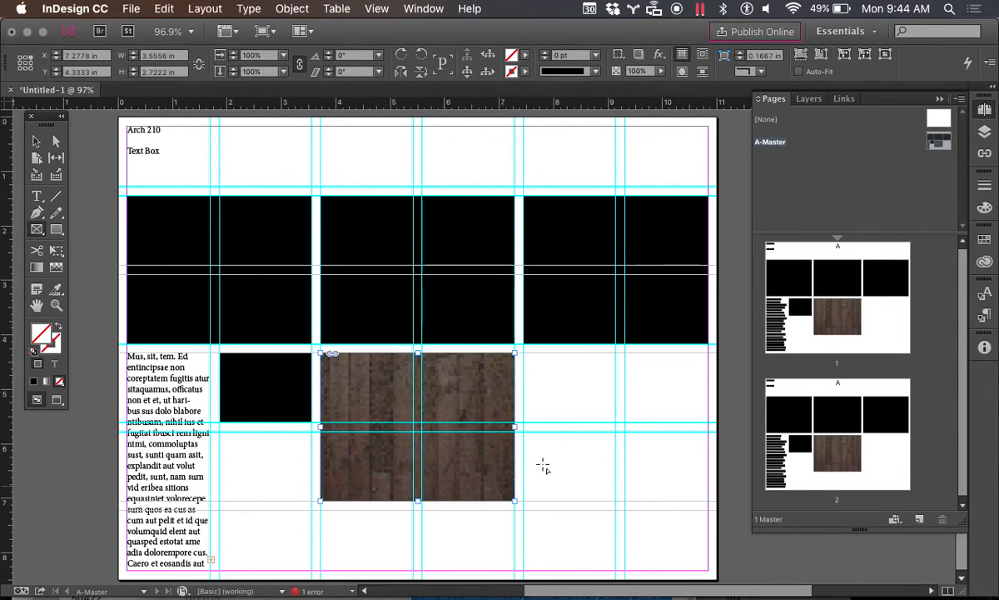
- Shift the oversized image within its frame without moving the frame itself
click(37, 142)
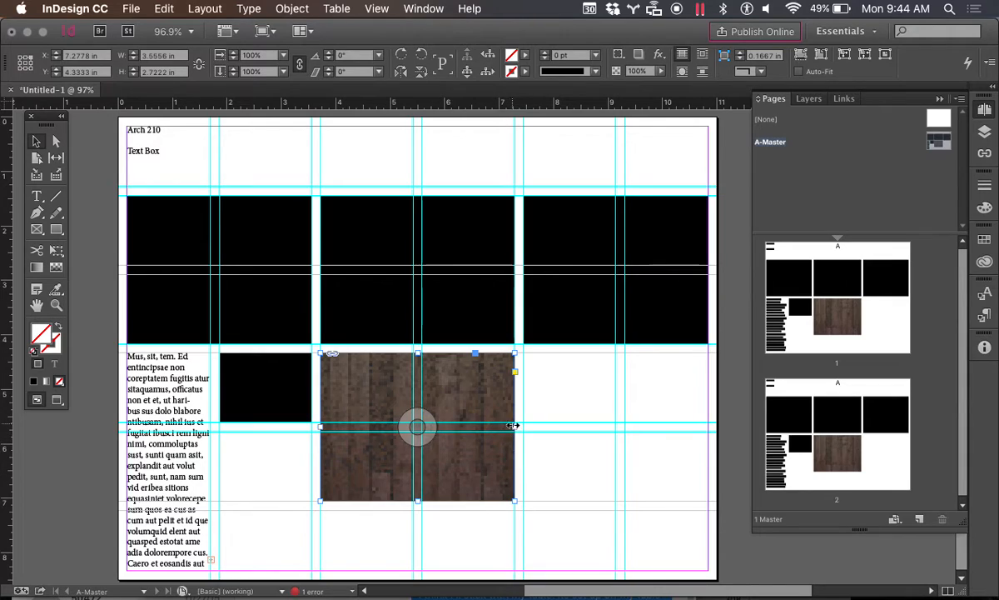
mouse_move(514, 426)
mouse_down()
mouse_move(707, 424)
mouse_move(533, 430)
mouse_move(523, 422)
mouse_move(515, 436)
mouse_up()
click(418, 428)
drag(417, 427, 447, 418)
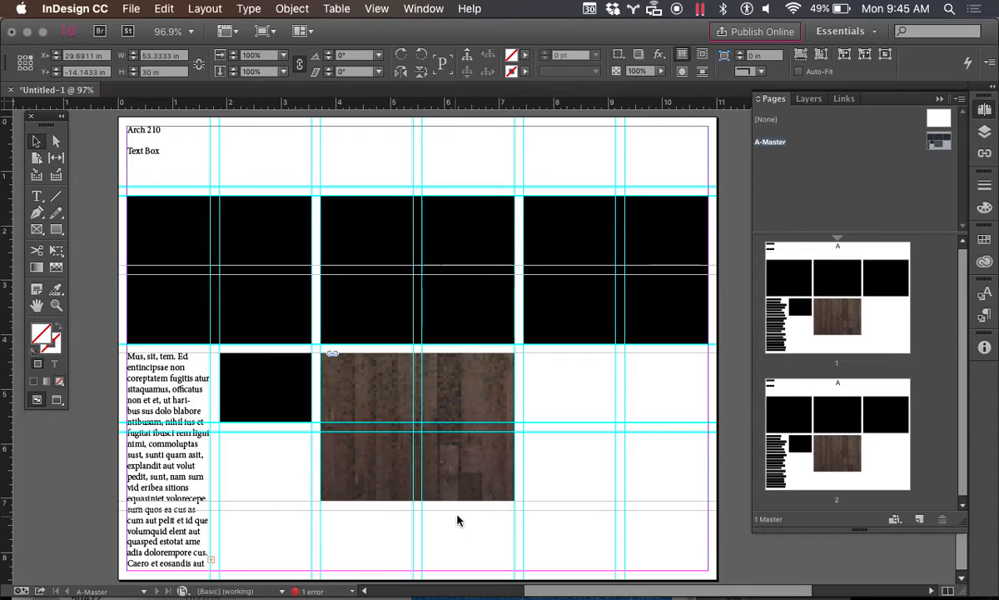
- Fit the placed image's content proportionally within its frame
right_click(443, 406)
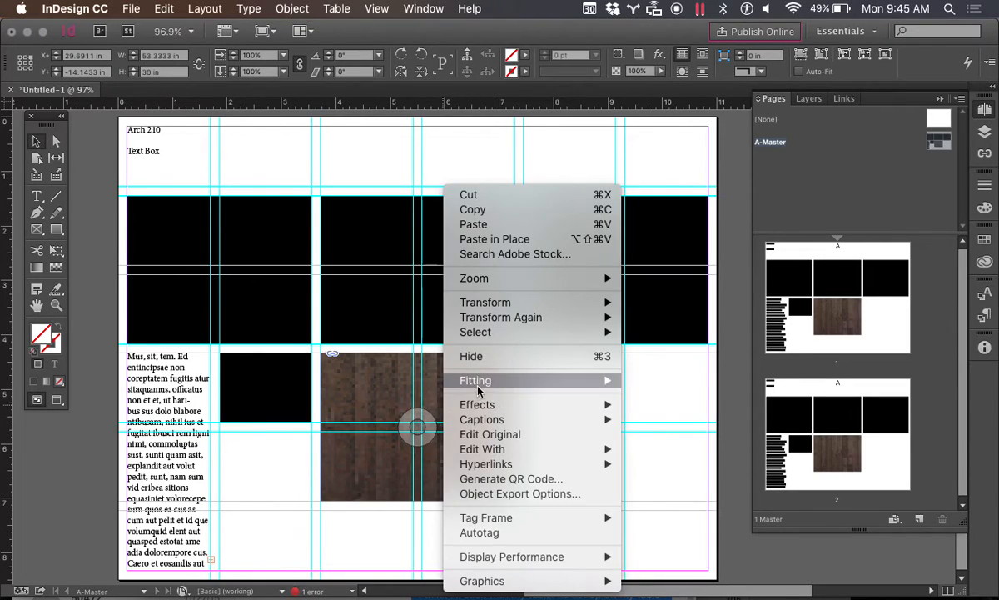
mouse_move(477, 386)
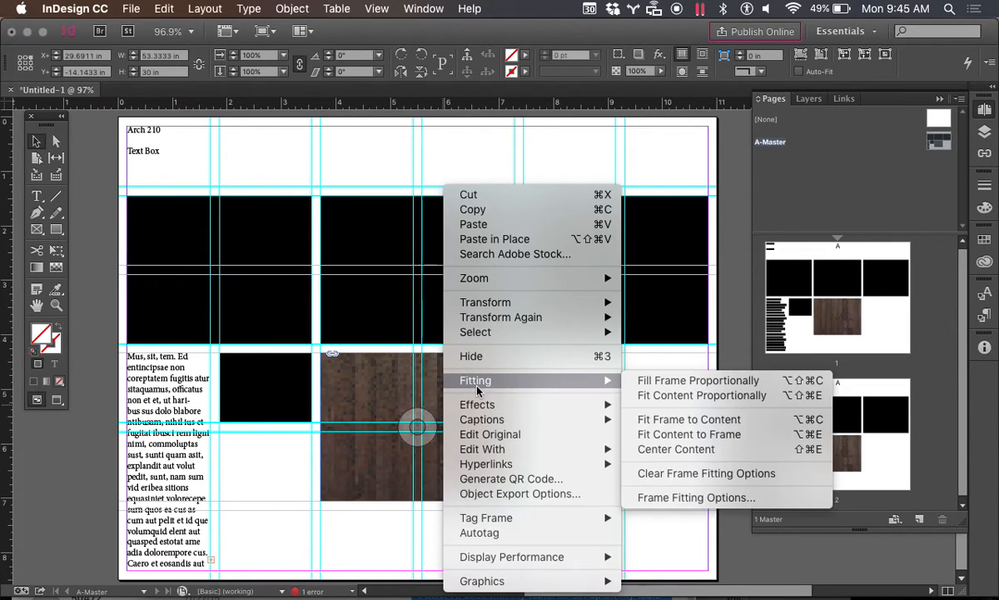
click(667, 395)
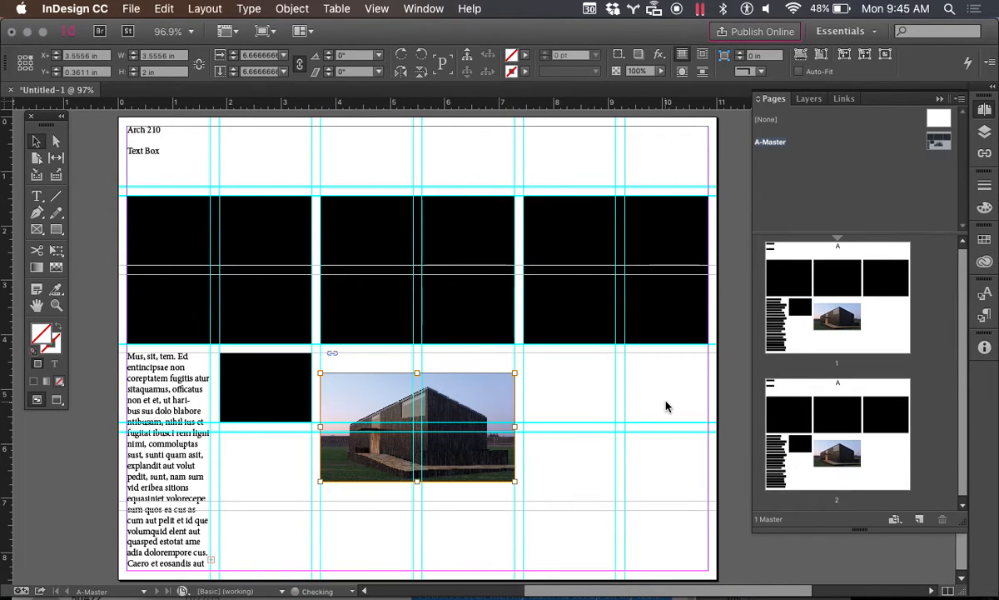
- Select the image frame and fill it proportionally with the placed image
click(550, 403)
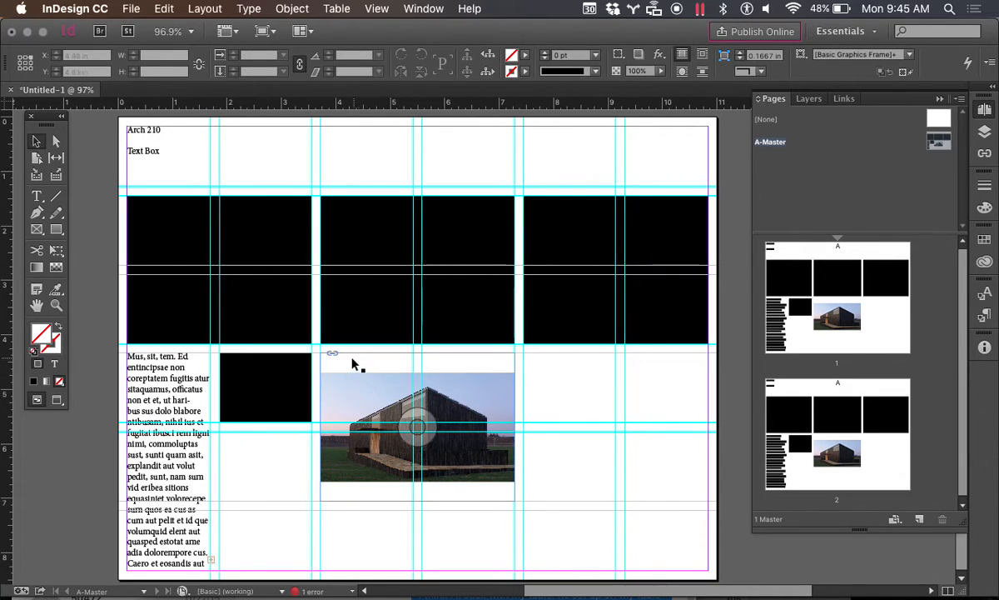
click(443, 363)
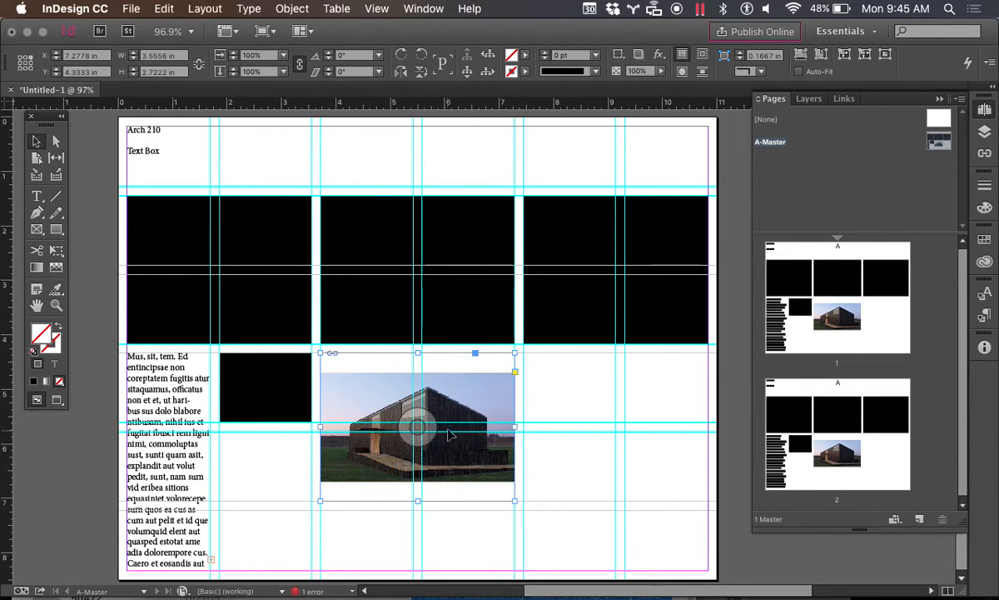
right_click(468, 405)
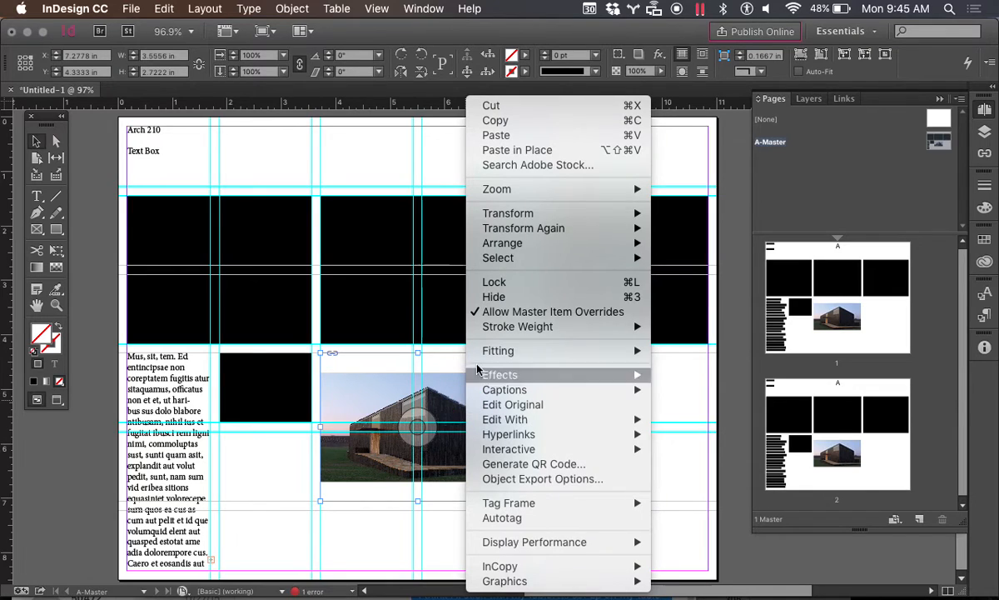
mouse_move(492, 353)
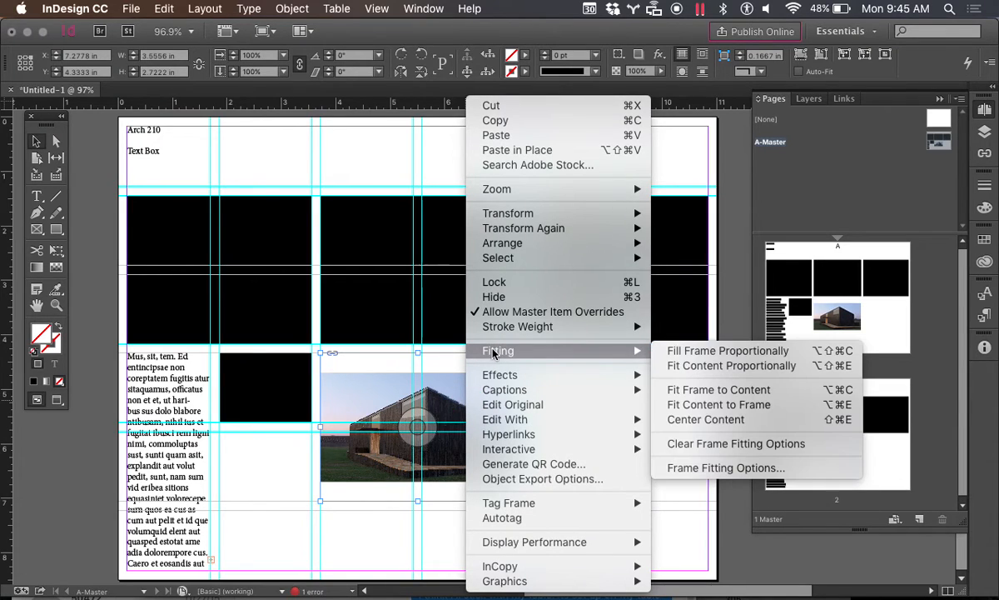
click(683, 355)
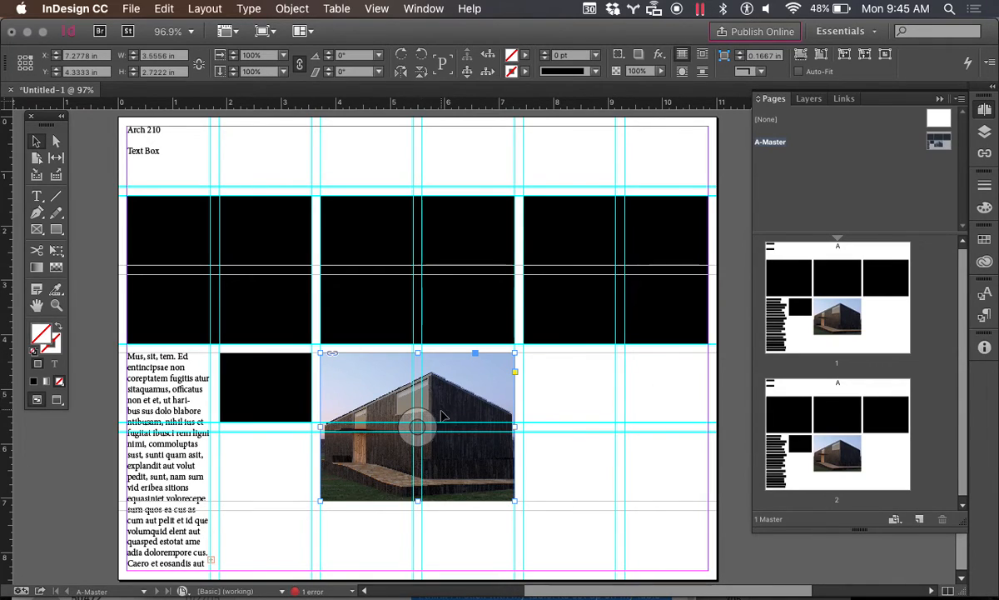
- Reposition the image inside its frame so the building sits slightly farther right, leaving the frame in place
drag(418, 426, 386, 438)
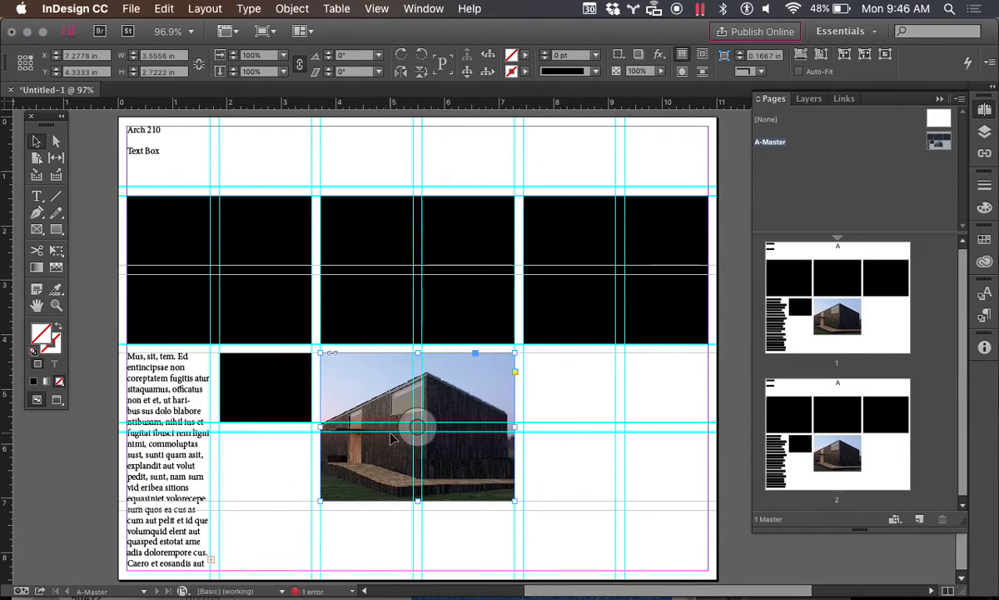
drag(418, 426, 439, 429)
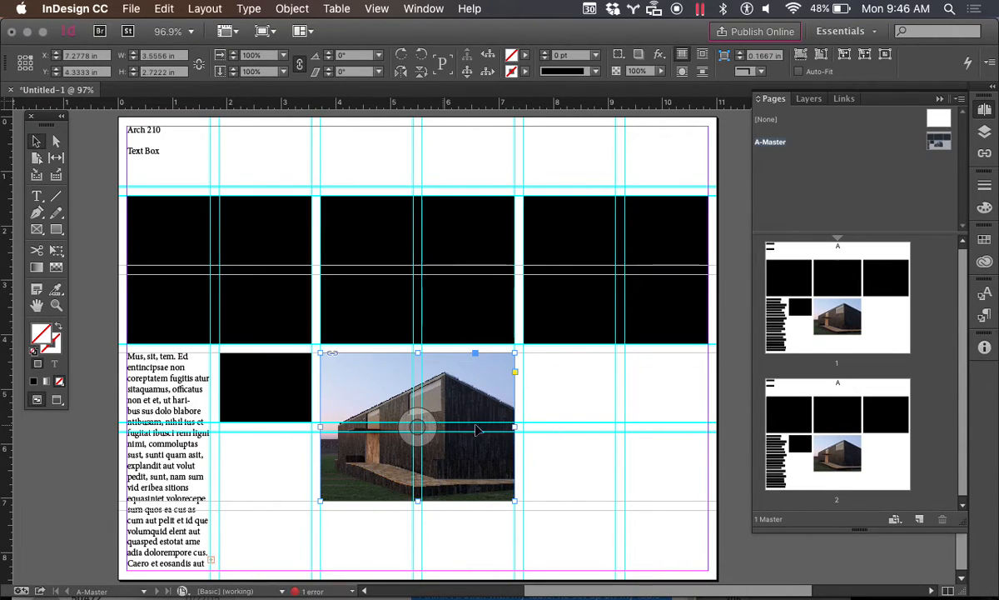
click(536, 405)
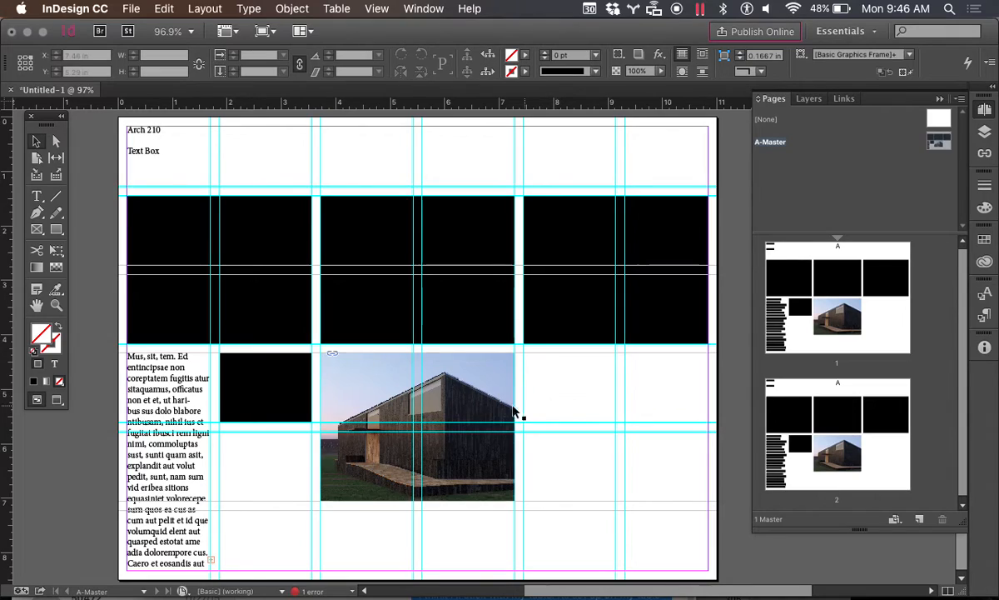
right_click(479, 398)
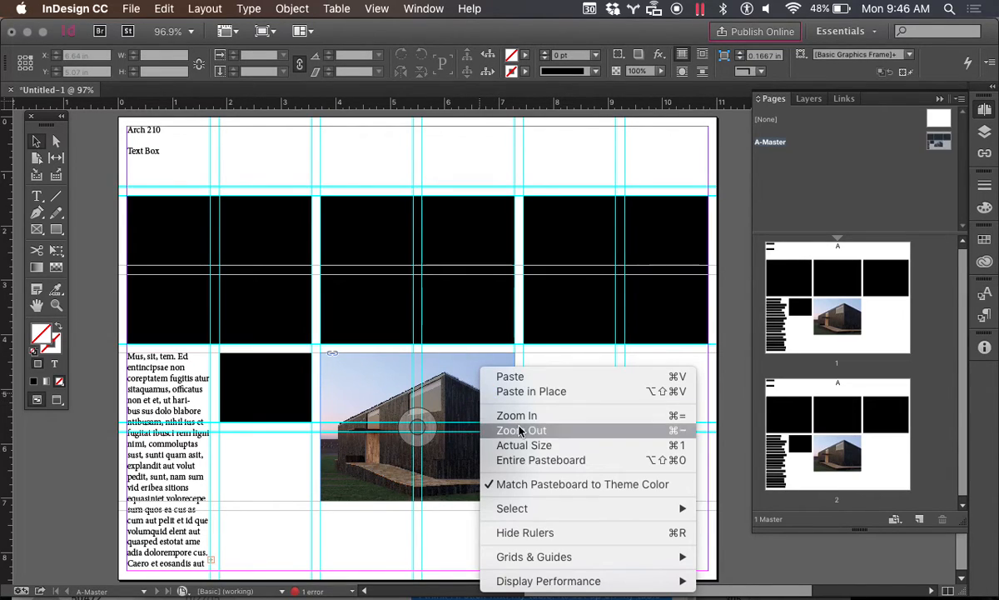
click(439, 405)
right_click(441, 405)
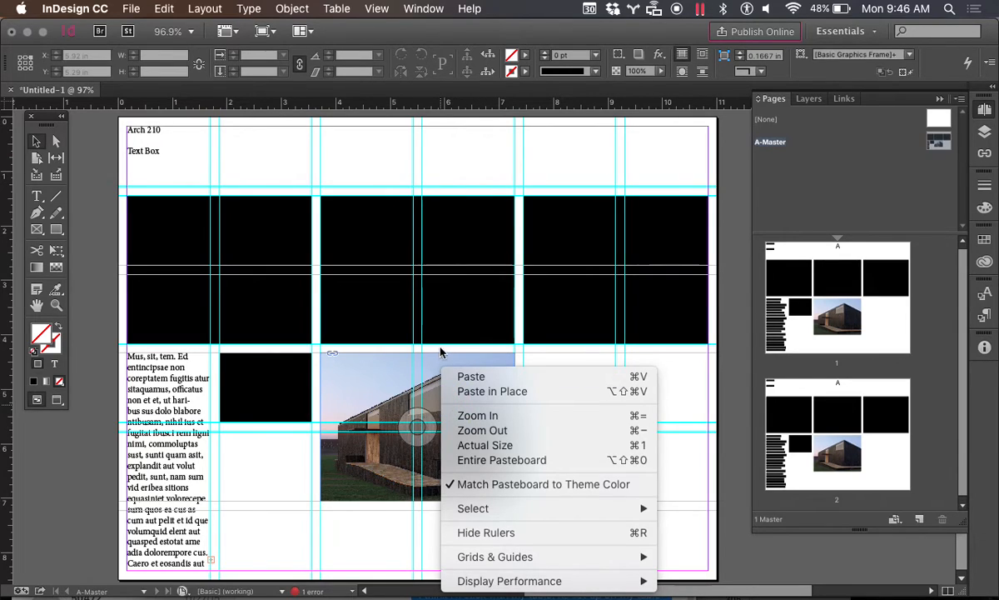
click(350, 375)
click(350, 379)
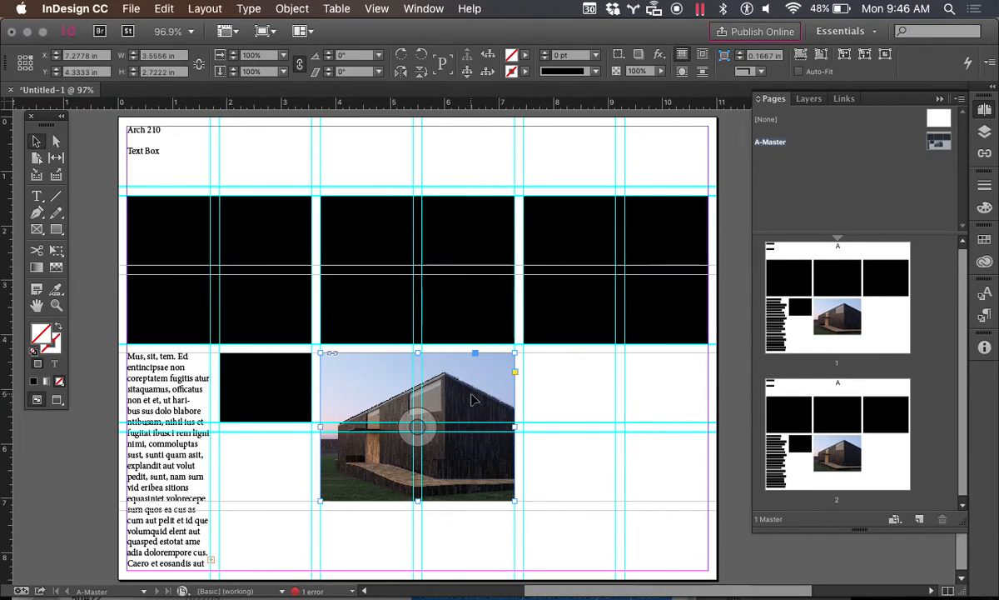
right_click(471, 400)
mouse_move(511, 355)
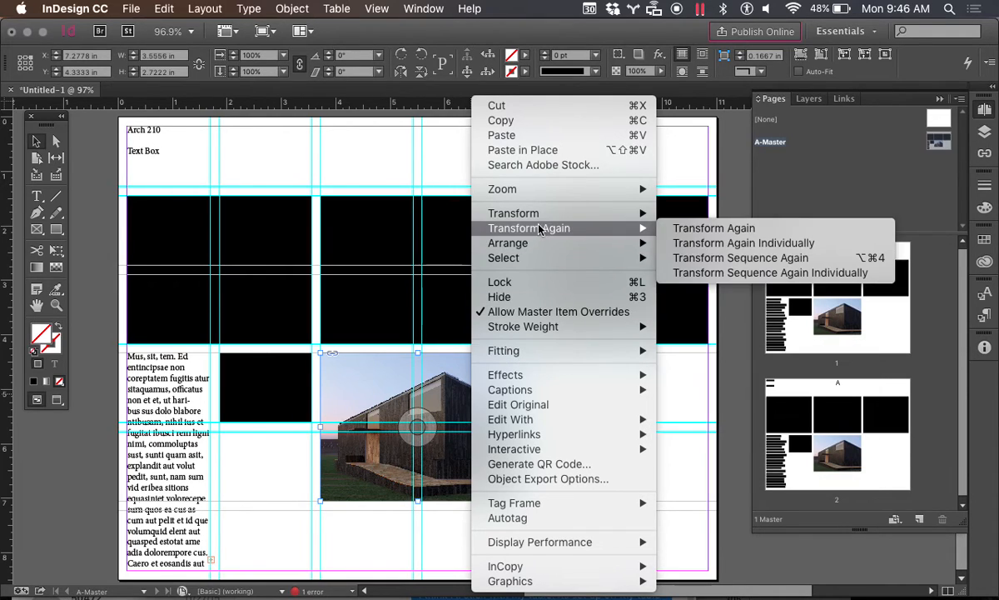
mouse_move(537, 218)
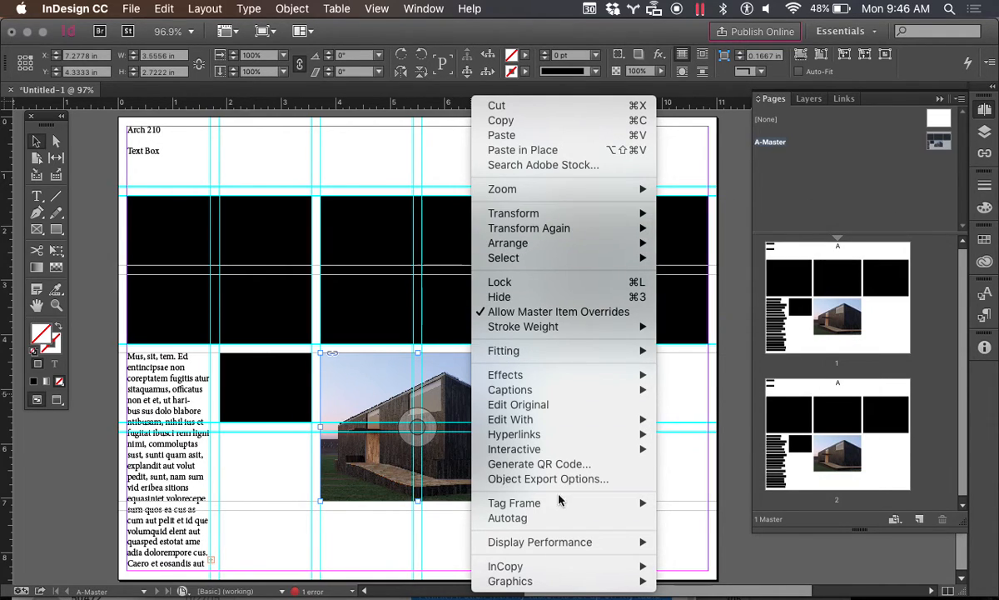
mouse_move(506, 221)
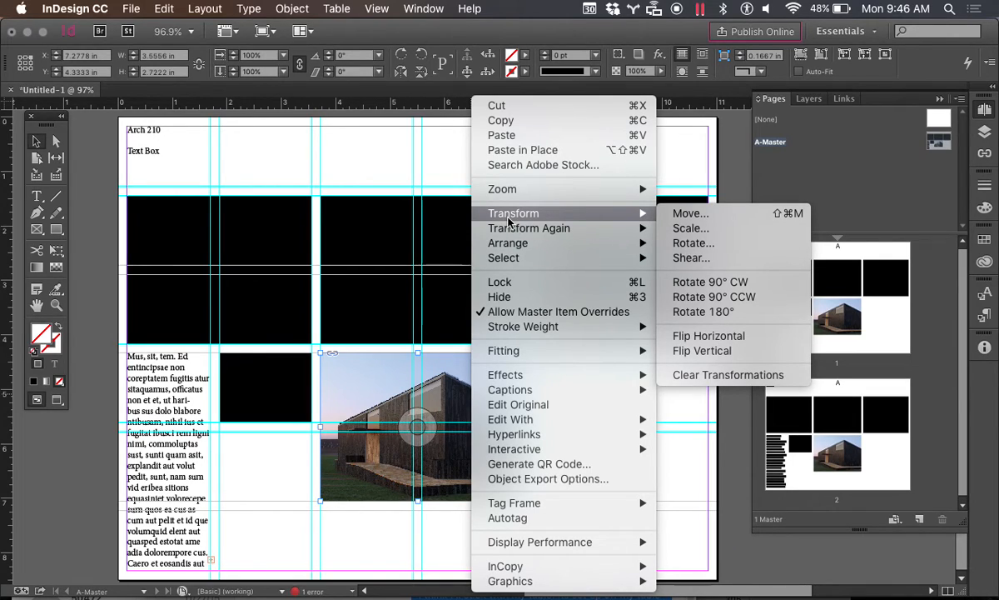
click(350, 529)
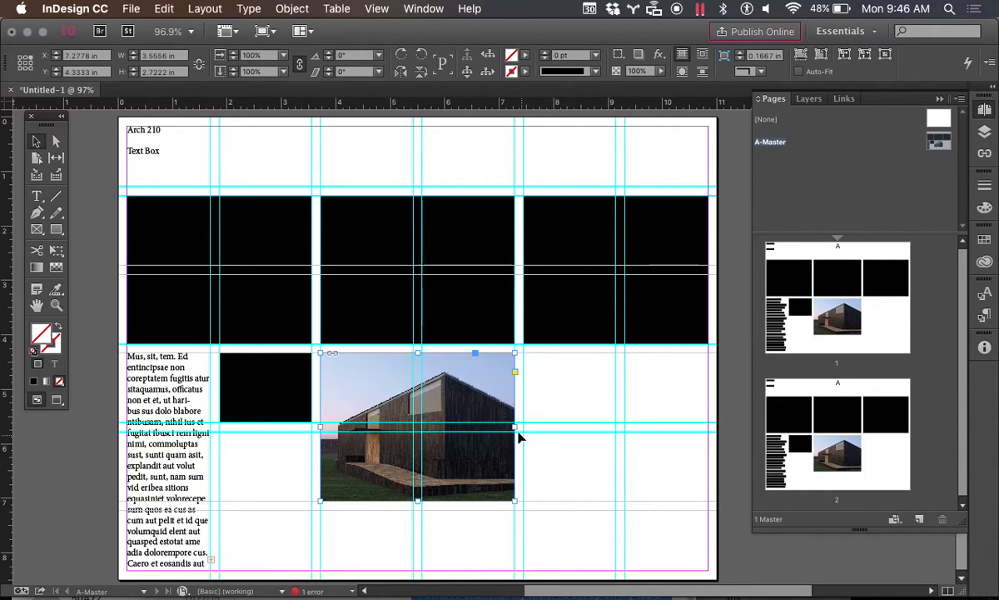
mouse_move(516, 426)
mouse_down()
mouse_move(422, 426)
mouse_move(514, 426)
mouse_up()
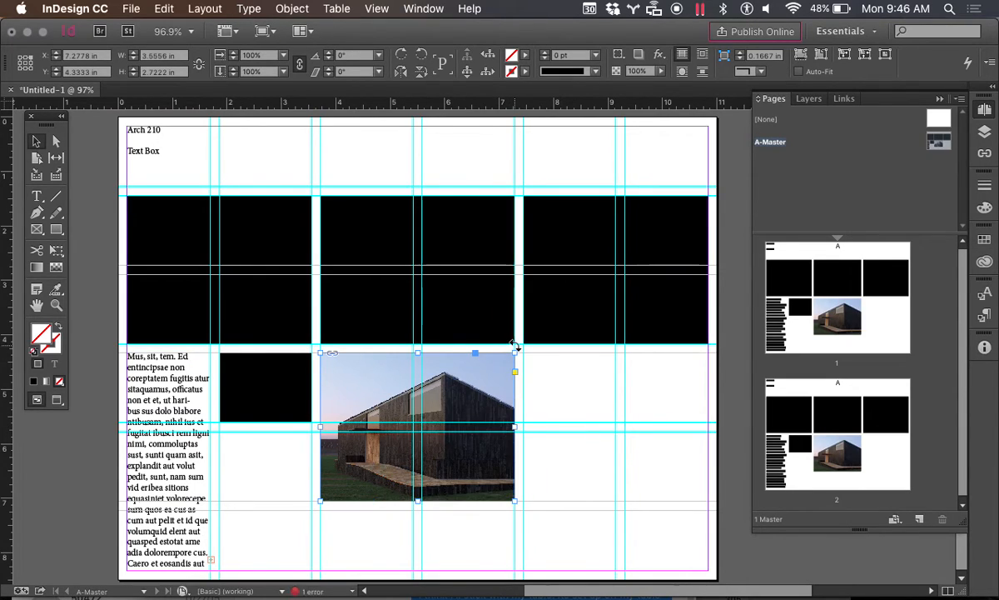
mouse_move(515, 351)
mouse_down()
mouse_move(495, 381)
mouse_move(419, 419)
mouse_move(499, 352)
mouse_move(513, 353)
mouse_up()
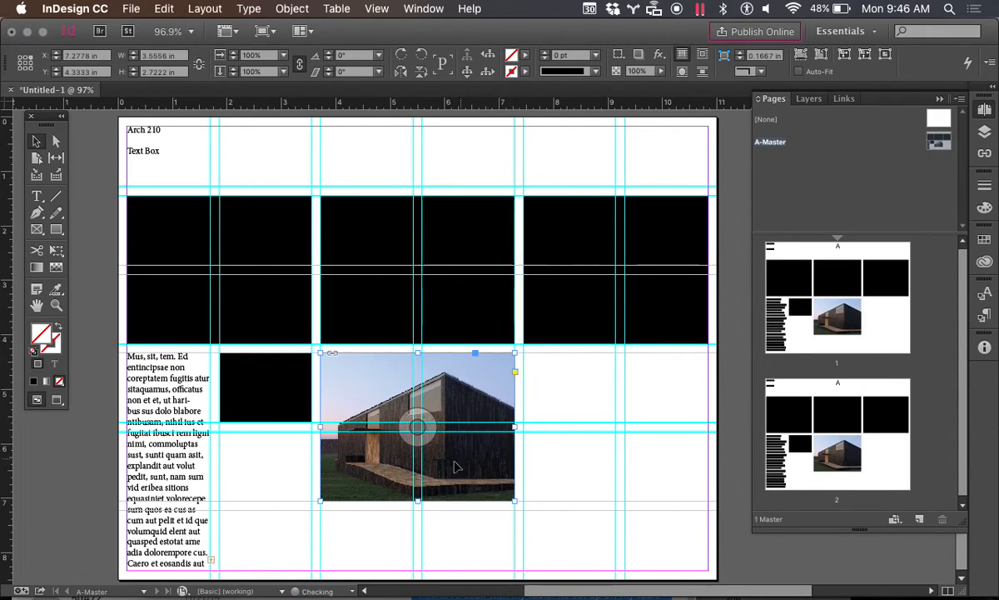
- Inspect the placed image's full extents beyond its cropping frame, leaving the crop as it is
click(419, 428)
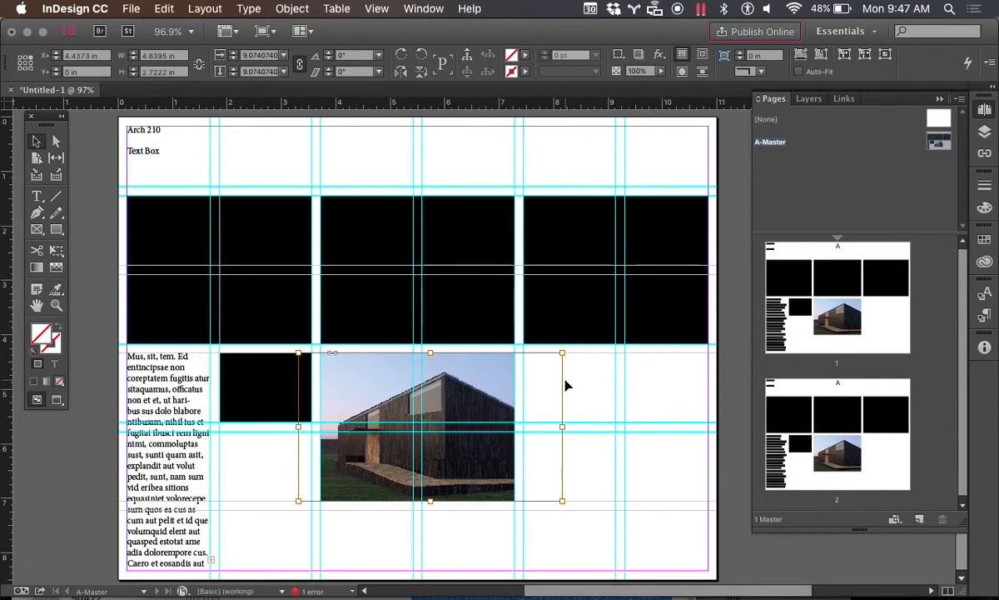
mouse_move(562, 501)
mouse_down()
mouse_move(620, 554)
mouse_move(616, 529)
mouse_move(634, 542)
mouse_move(607, 524)
mouse_move(637, 545)
mouse_move(626, 530)
mouse_move(524, 485)
mouse_move(545, 502)
mouse_up()
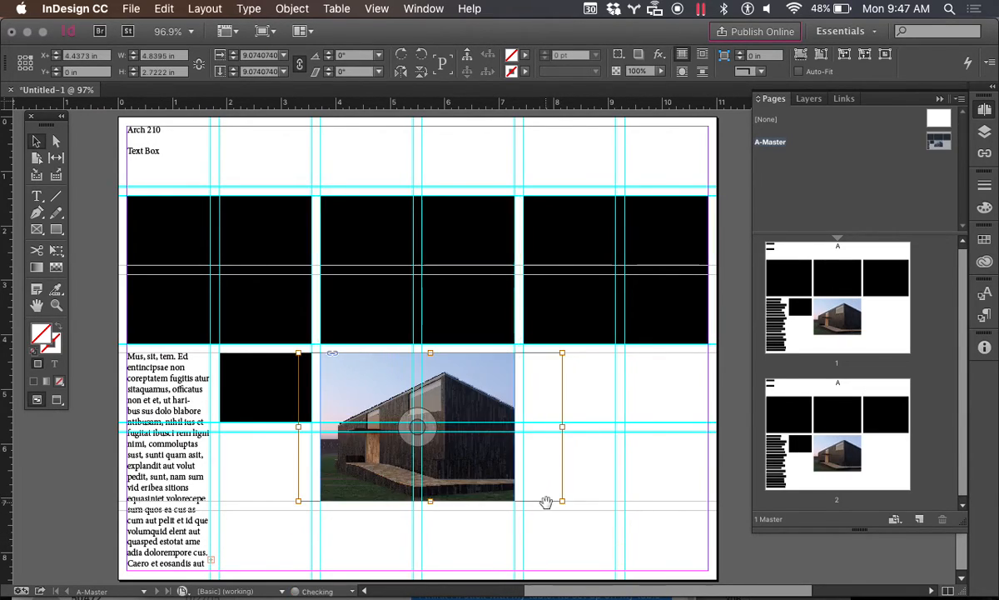
click(587, 405)
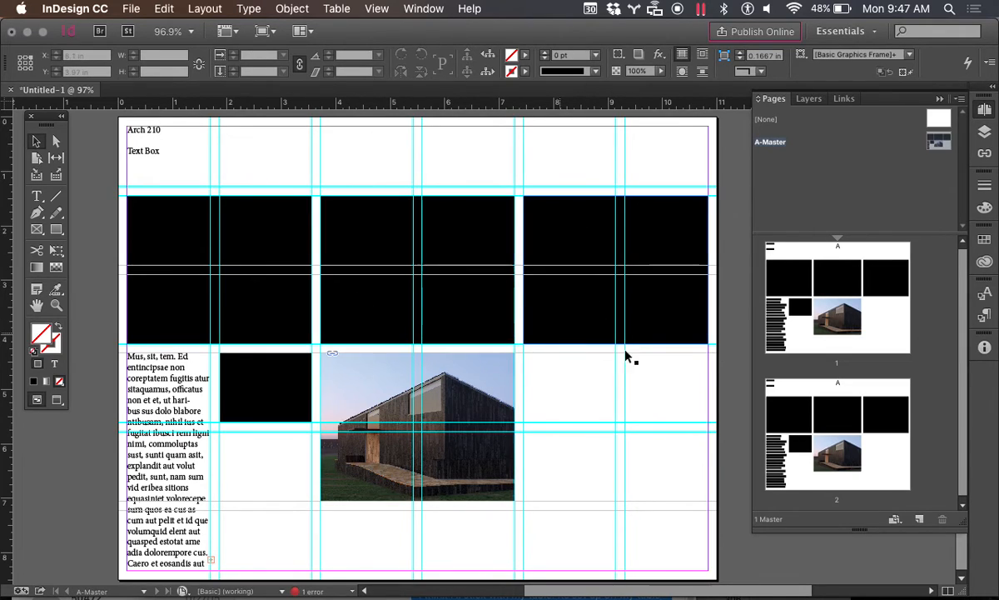
- View A-Master, page 1 and page 2 in turn to compare how the master layout carries over
scroll(942, 407, down, 1)
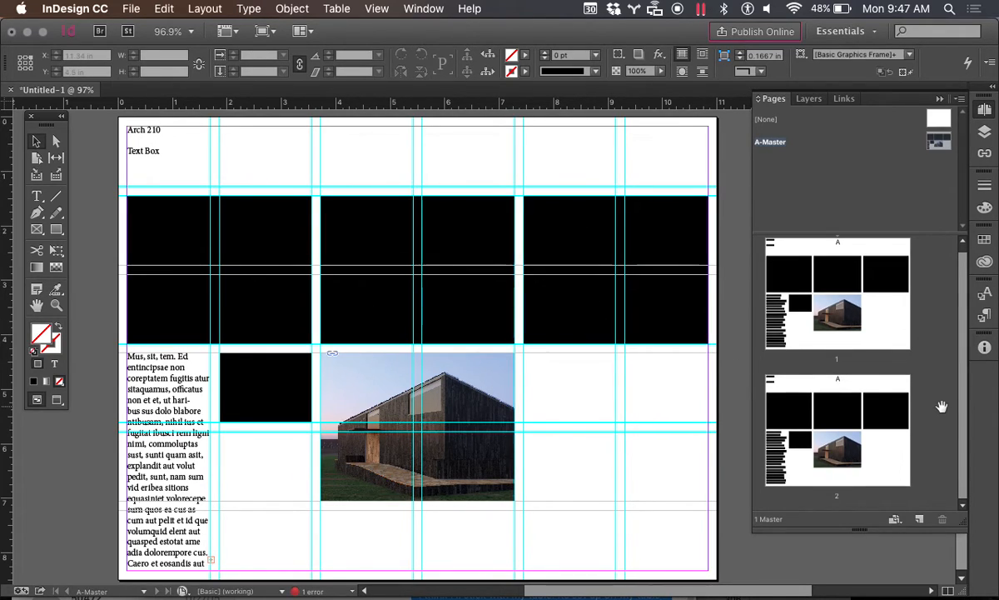
scroll(924, 386, up, 1)
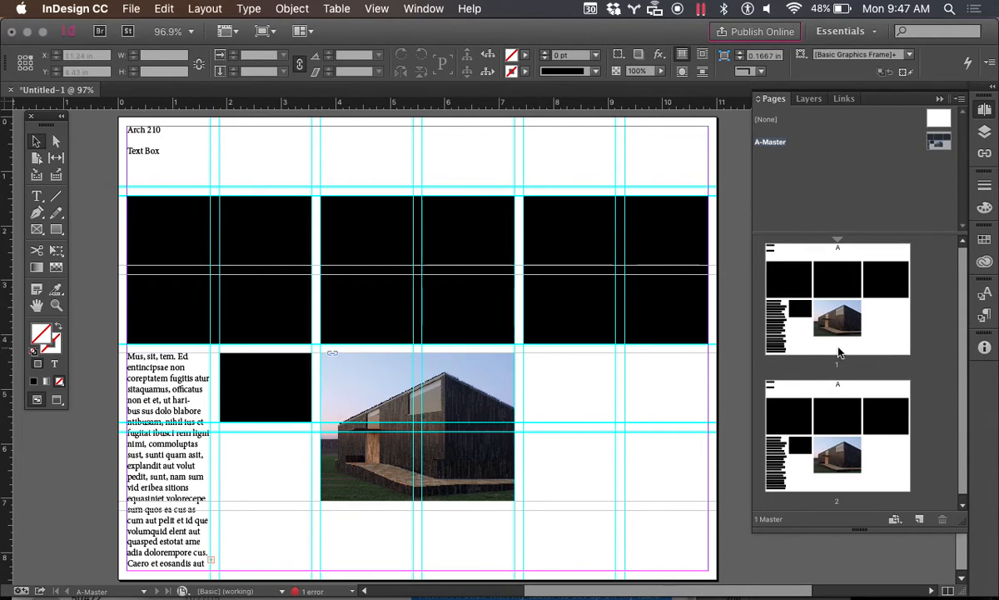
double_click(939, 143)
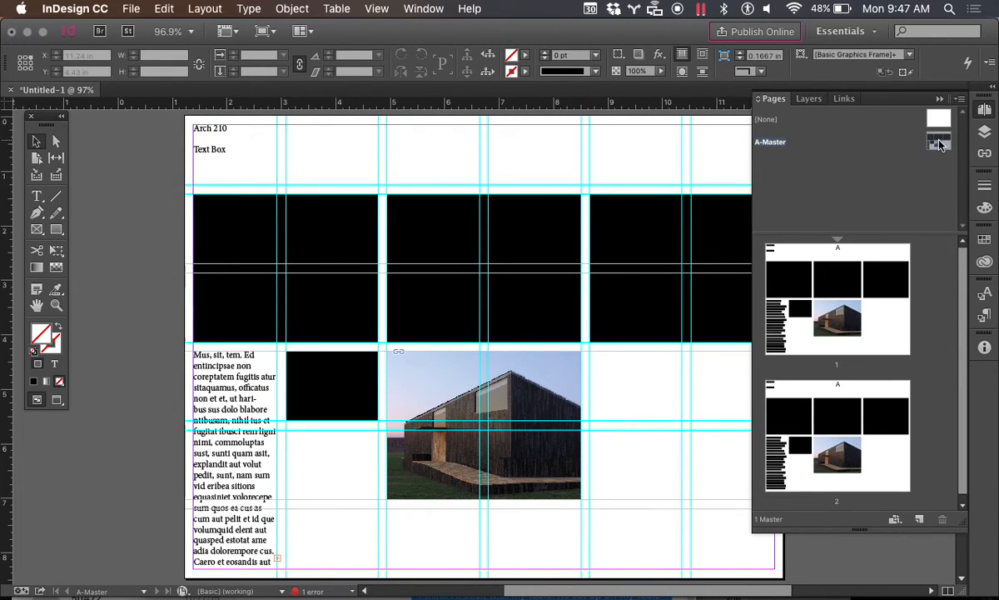
double_click(837, 319)
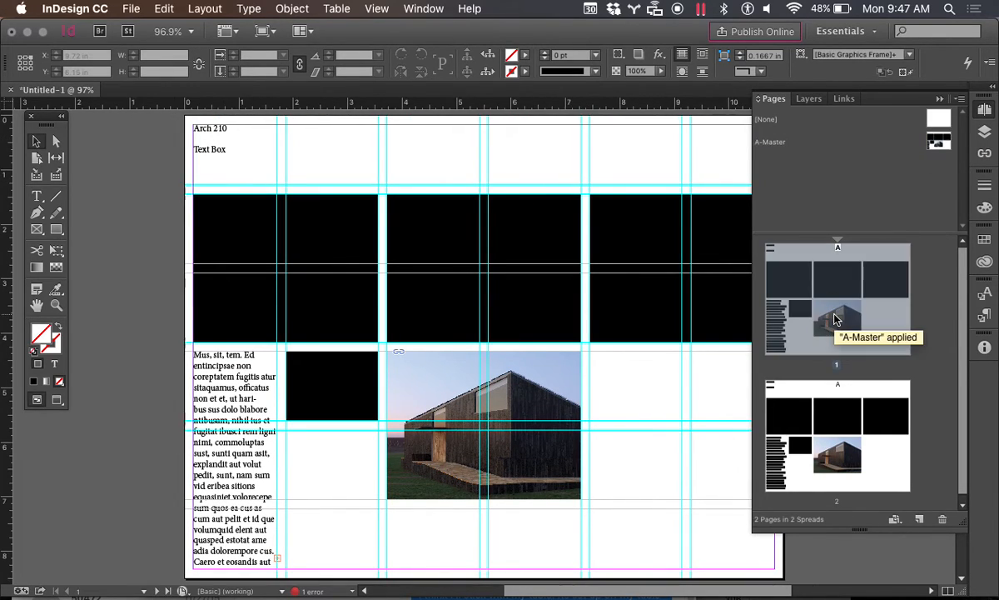
double_click(837, 456)
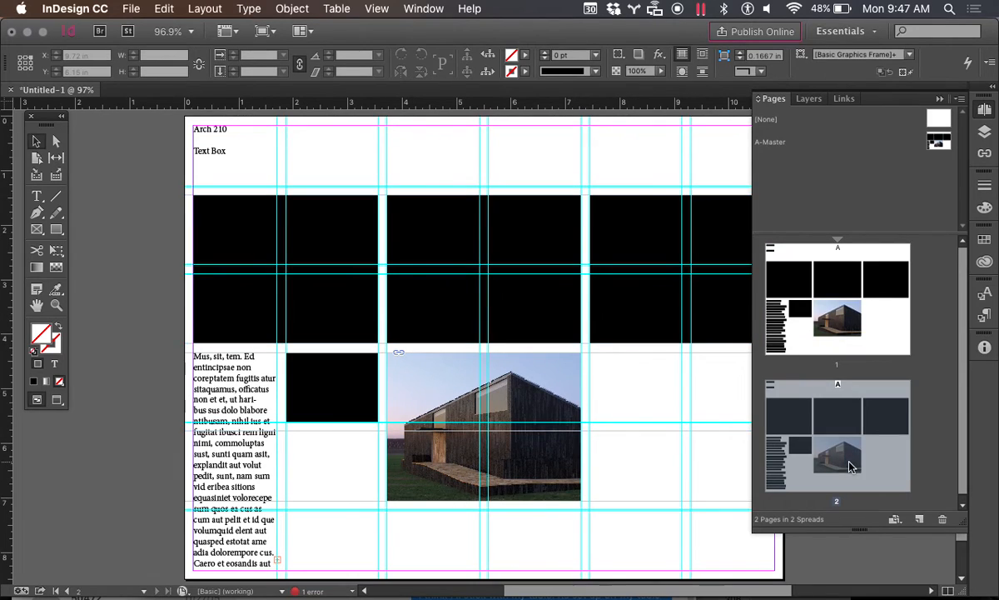
- Move the building image on page 2 down and right so its upper-right corner sits at about X 10.08 in, Y 5.29 in
click(520, 401)
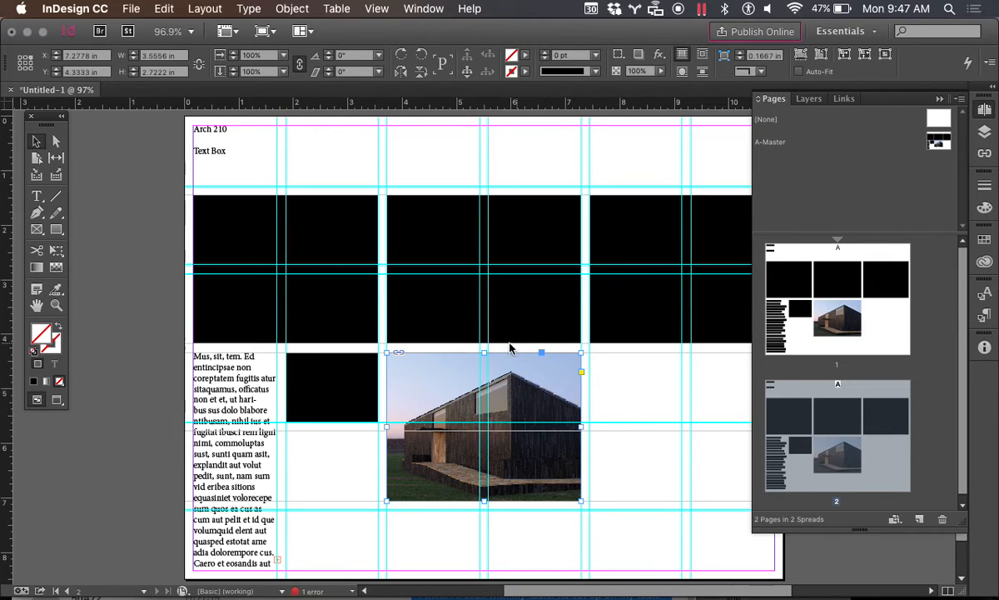
mouse_move(581, 427)
mouse_down()
mouse_move(685, 427)
mouse_move(583, 425)
mouse_up()
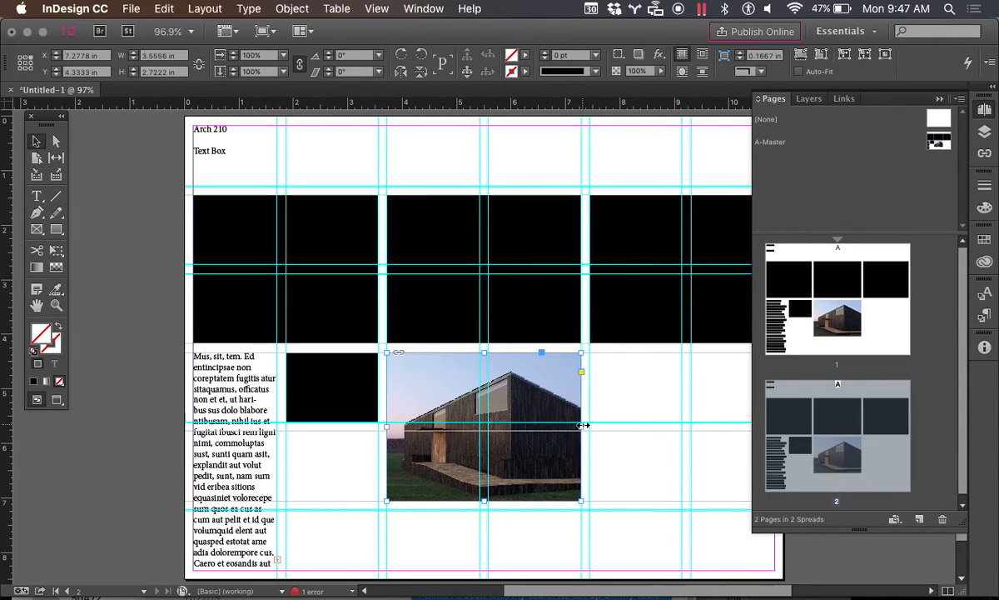
drag(537, 471, 678, 515)
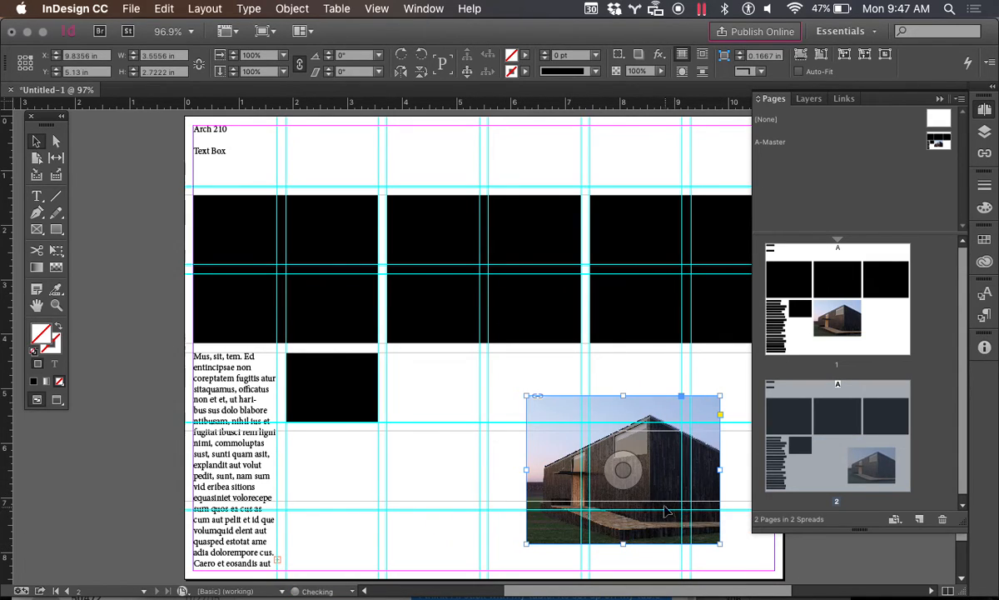
mouse_move(648, 475)
mouse_down()
mouse_move(673, 481)
mouse_move(661, 484)
mouse_up()
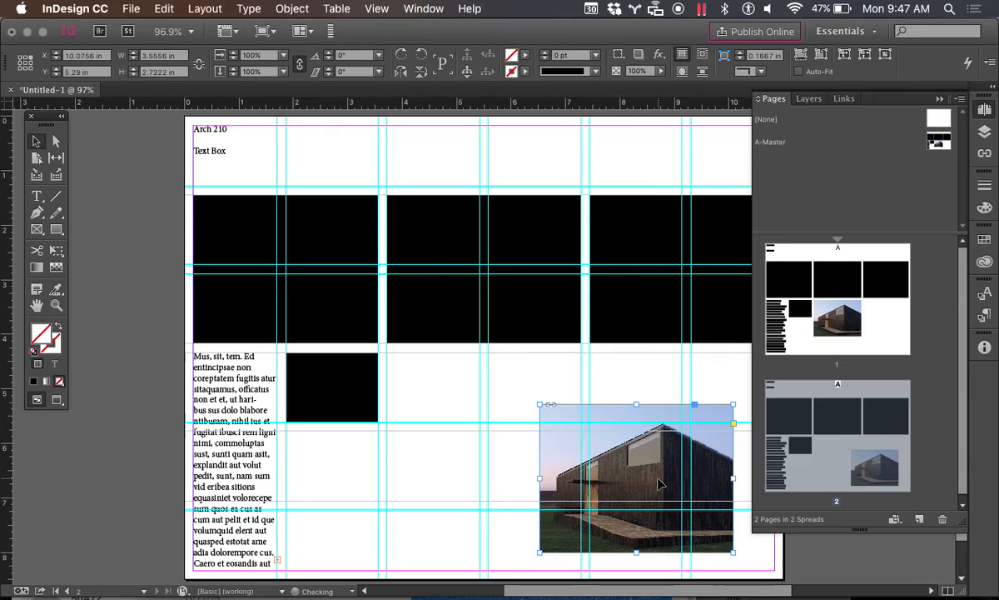
- Open A-Master and draw a small unfilled rectangle about 0.4 × 0.76 in beneath the small black placeholder
click(941, 145)
double_click(940, 144)
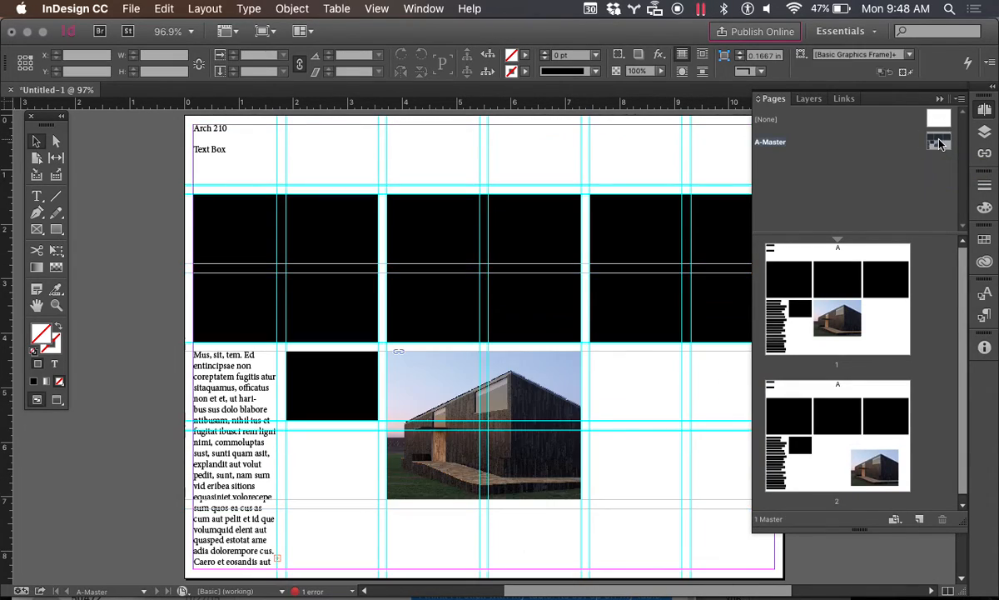
click(39, 234)
click(55, 230)
drag(338, 436, 360, 477)
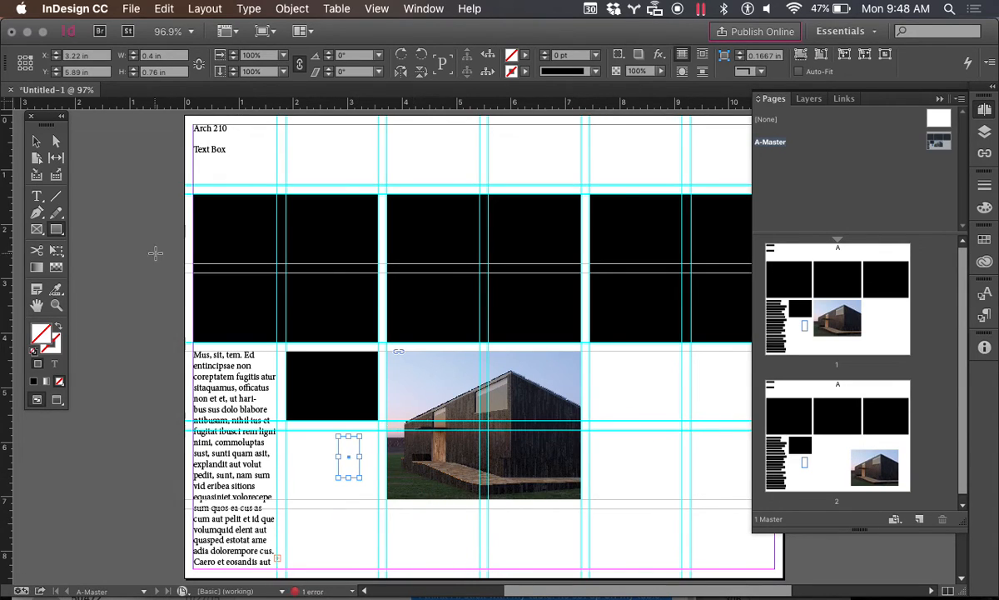
- Move the A-Master building image under the rightmost large black placeholder and delete the small empty rectangle
click(36, 140)
drag(510, 457, 654, 404)
click(356, 460)
key(Delete)
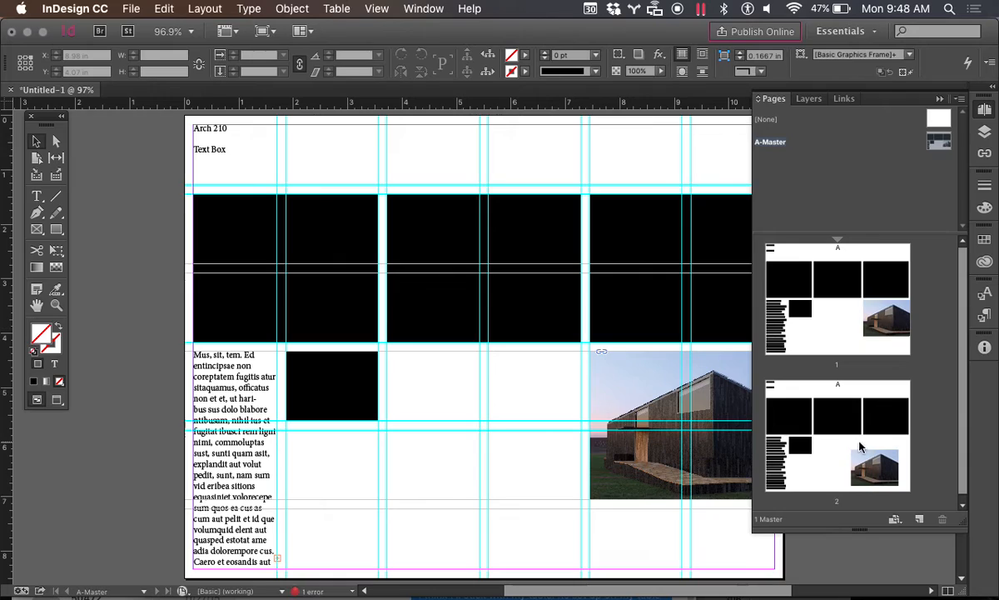
- Compare pages 2 and 1 to examine how the master page changes affect each image
double_click(841, 478)
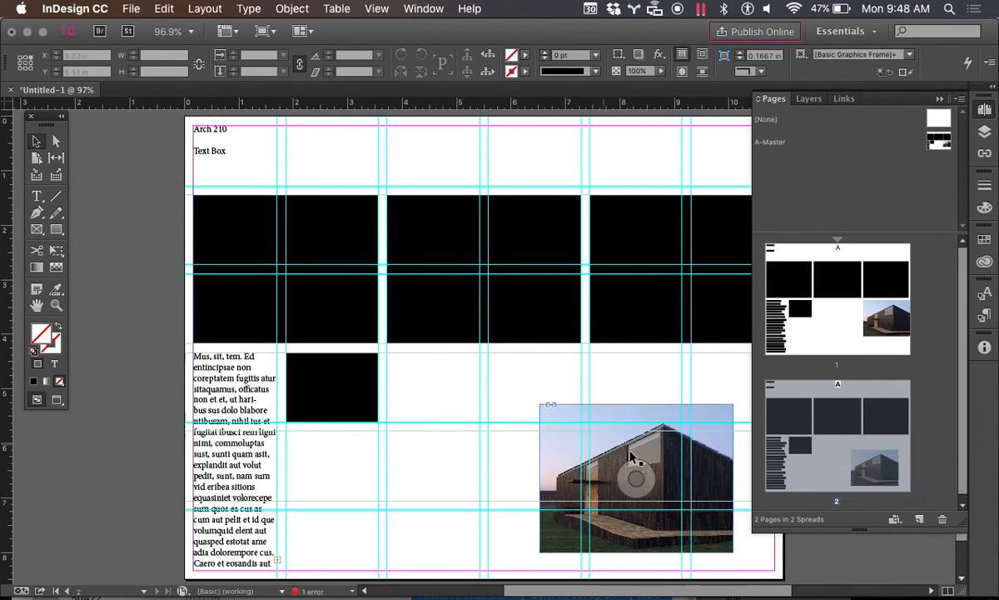
double_click(846, 329)
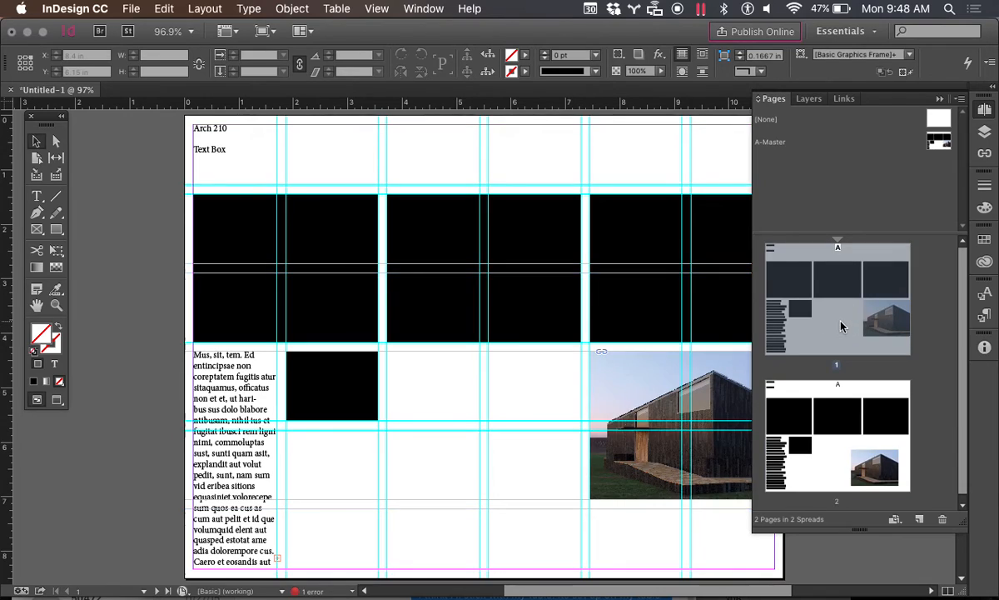
double_click(828, 473)
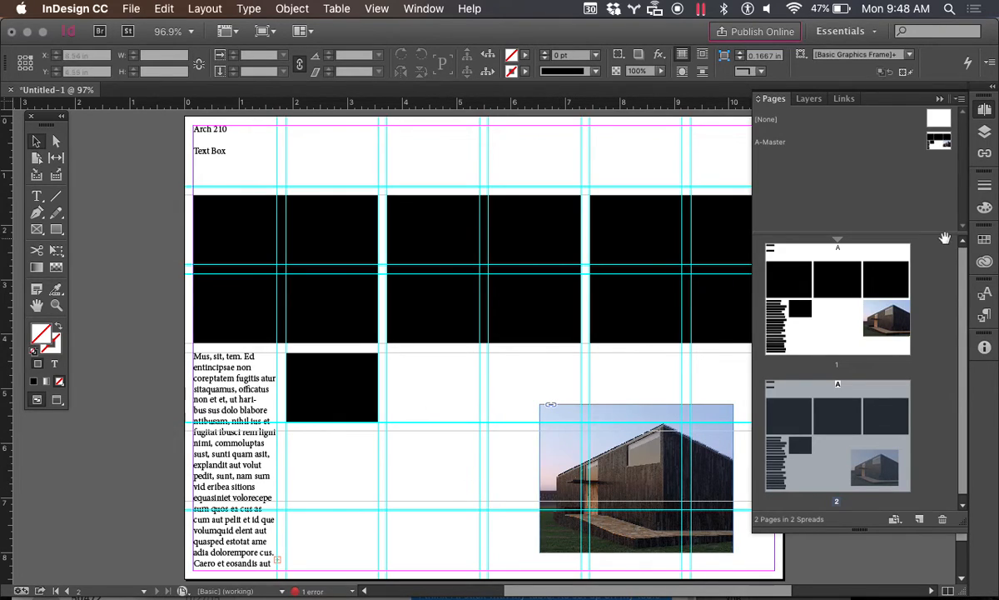
- Cut all text frames, black placeholders and the building image from A-Master, leaving only its guides
double_click(940, 142)
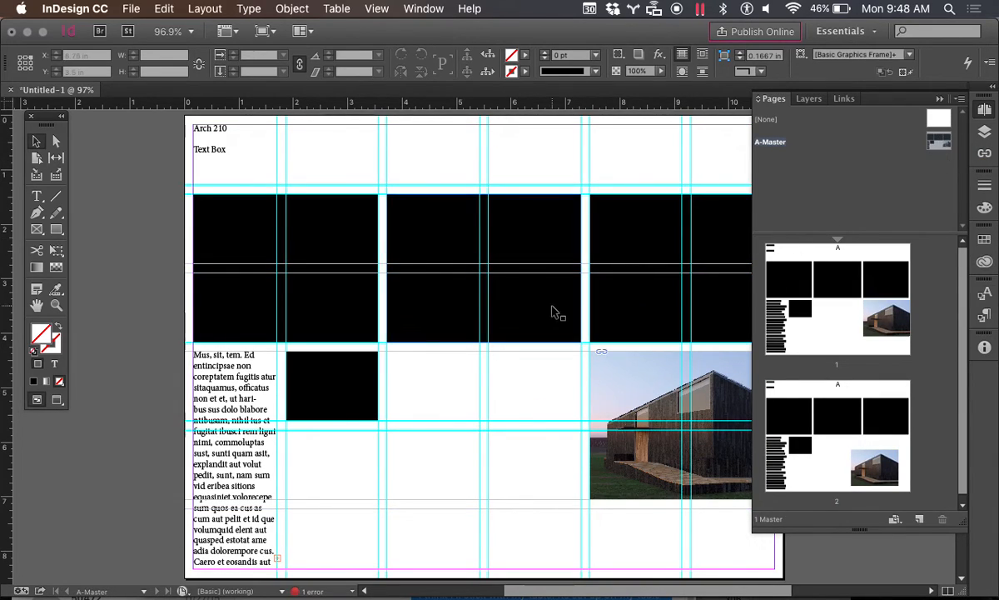
scroll(502, 341, right, 5)
scroll(499, 340, left, 2)
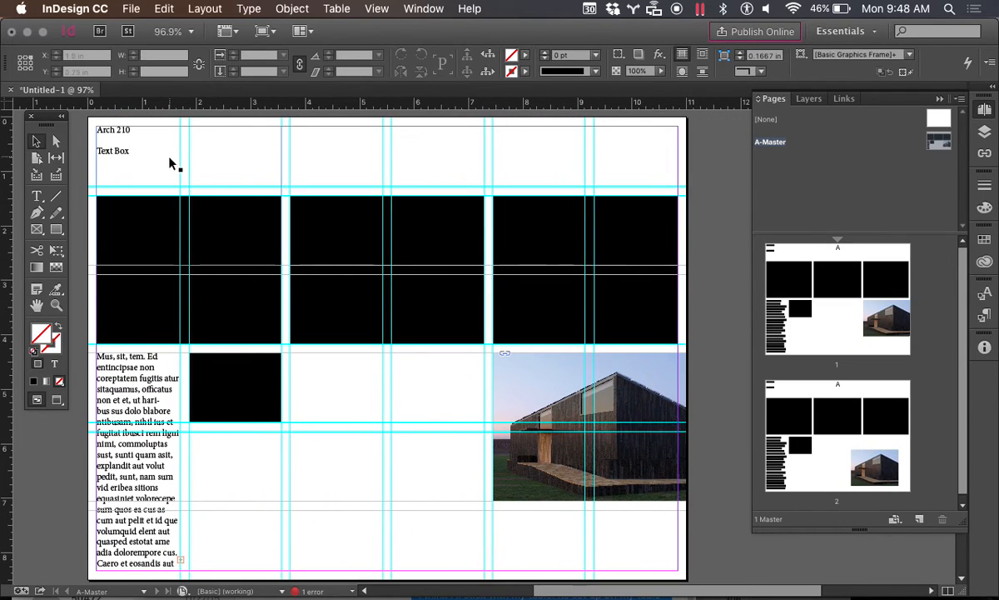
drag(81, 193, 709, 533)
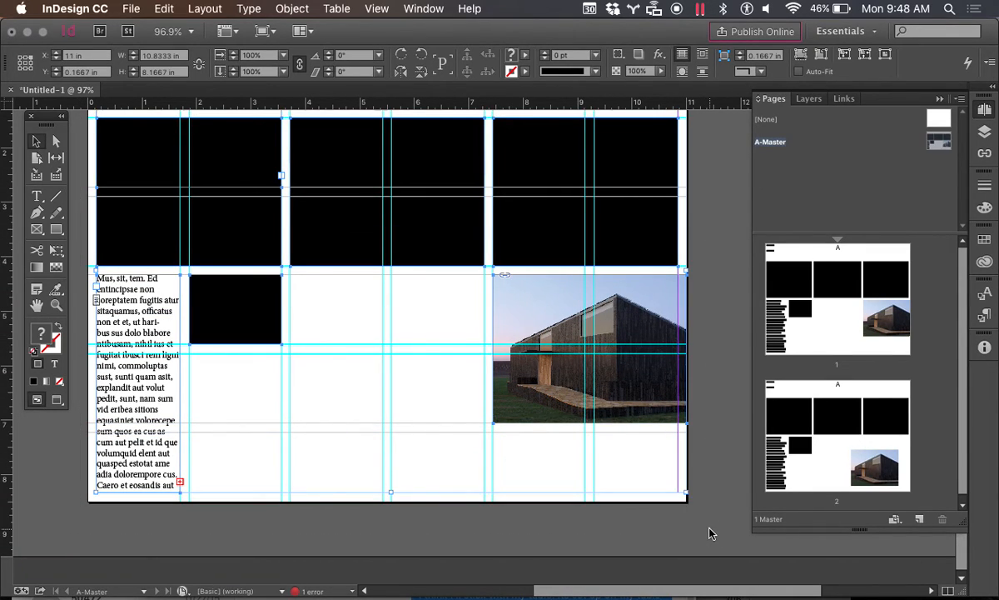
key(Delete)
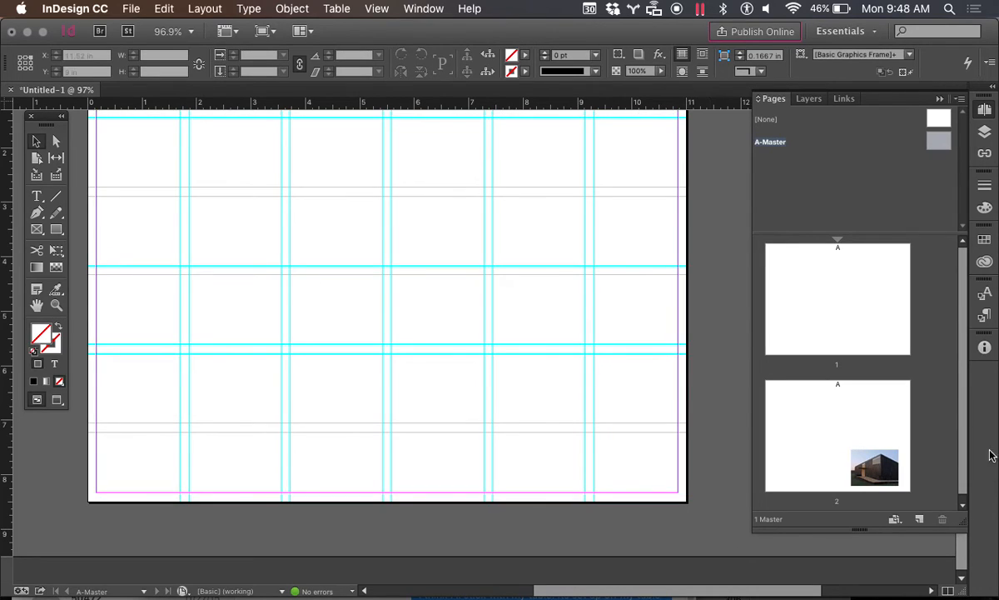
- Paste the cut layout objects in place on page 1 and deselect them
double_click(826, 296)
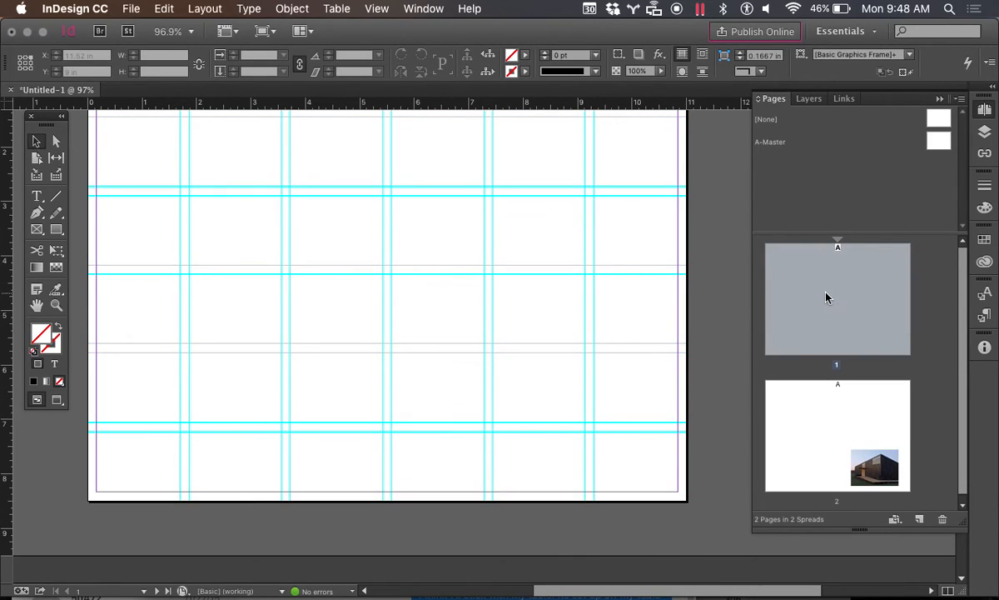
click(162, 9)
click(205, 147)
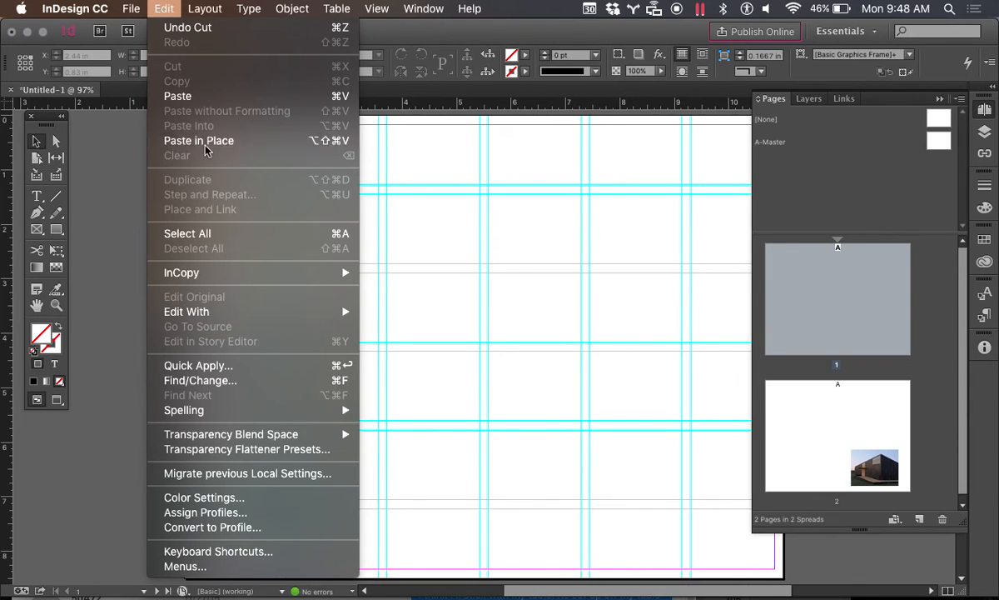
click(137, 226)
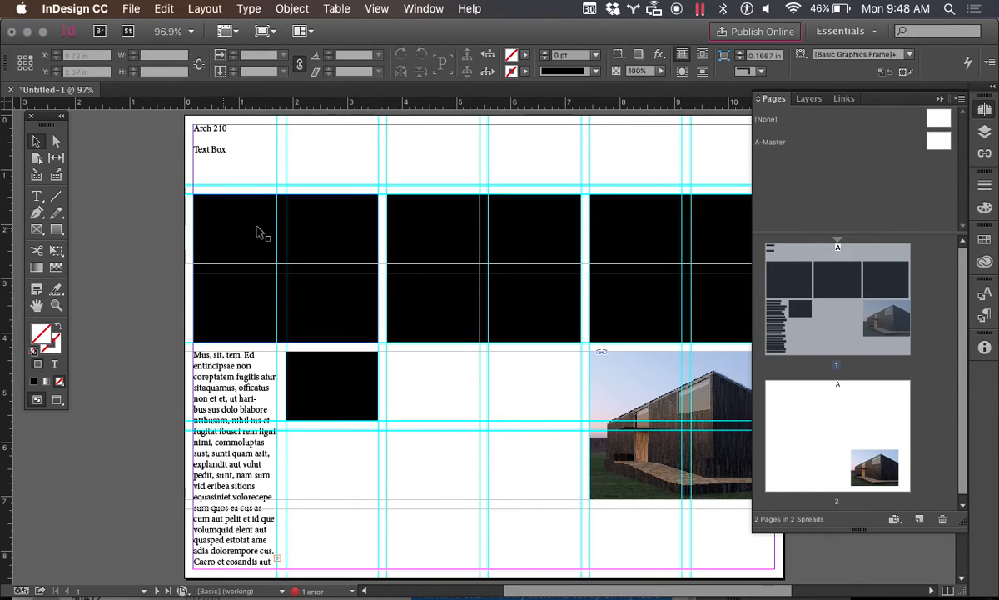
- Cut the "Arch 210" text frame from page 1 and paste it onto A-Master
click(213, 151)
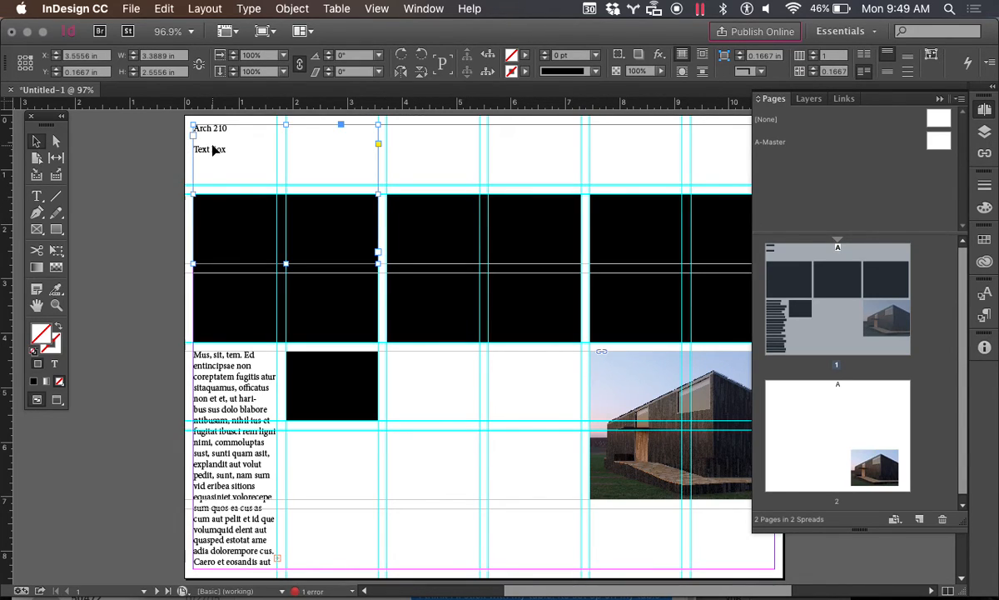
key(Delete)
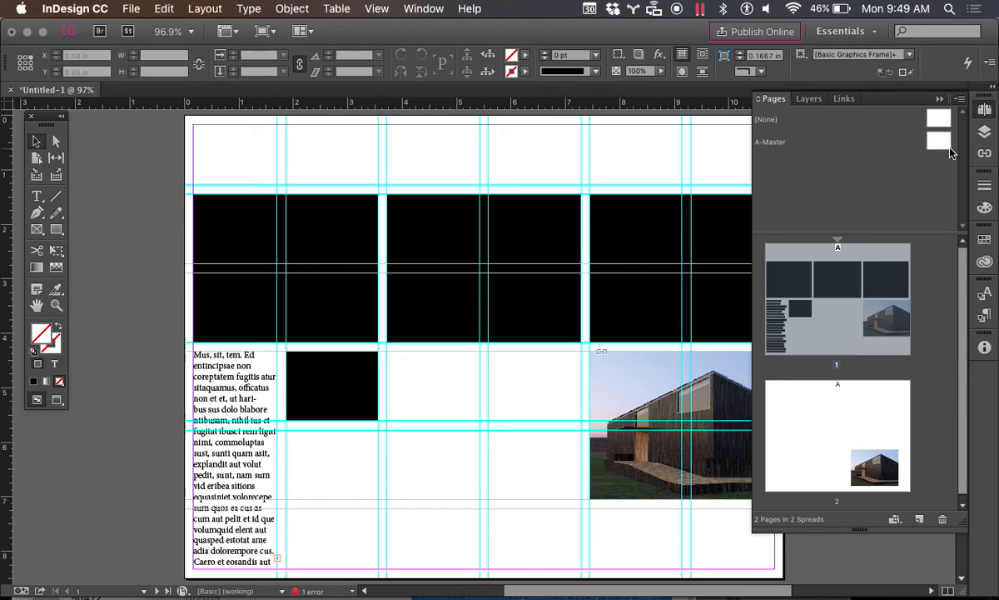
double_click(950, 147)
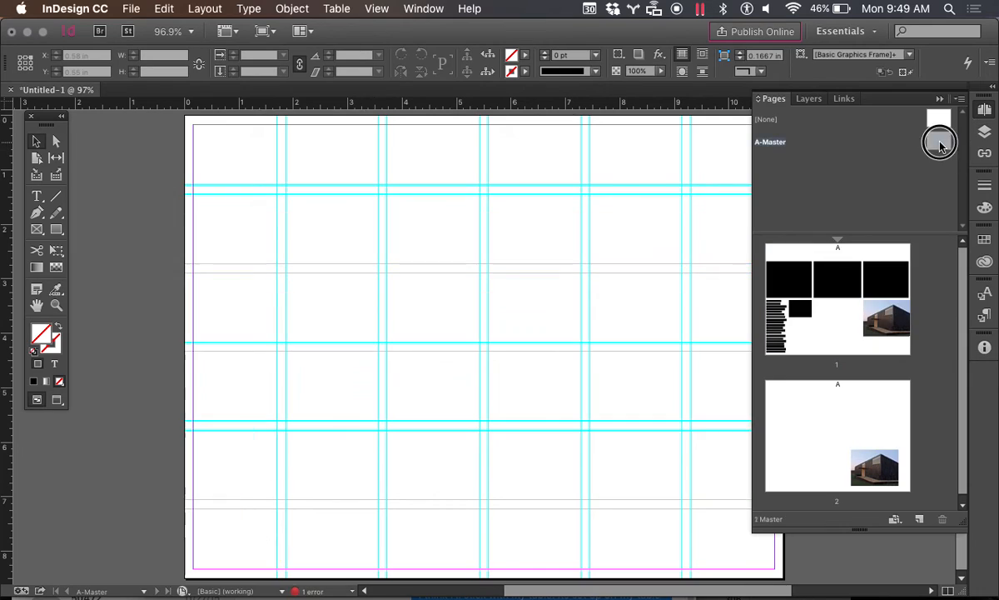
click(164, 8)
click(185, 98)
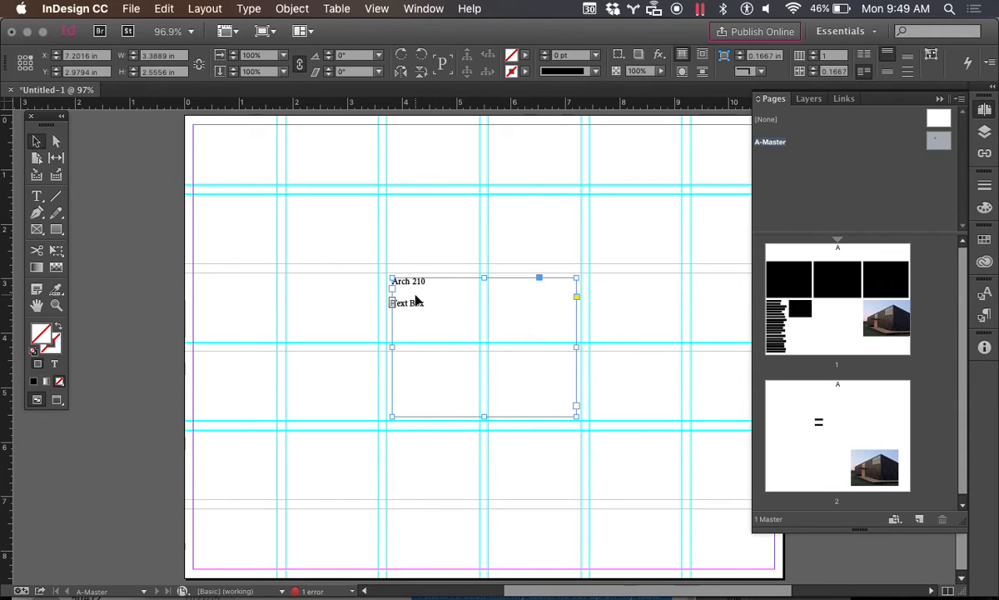
- Align the pasted text frame to A-Master's upper-left margin corner and shorten it to the first horizontal guide
drag(417, 300, 222, 148)
drag(284, 265, 286, 184)
click(425, 234)
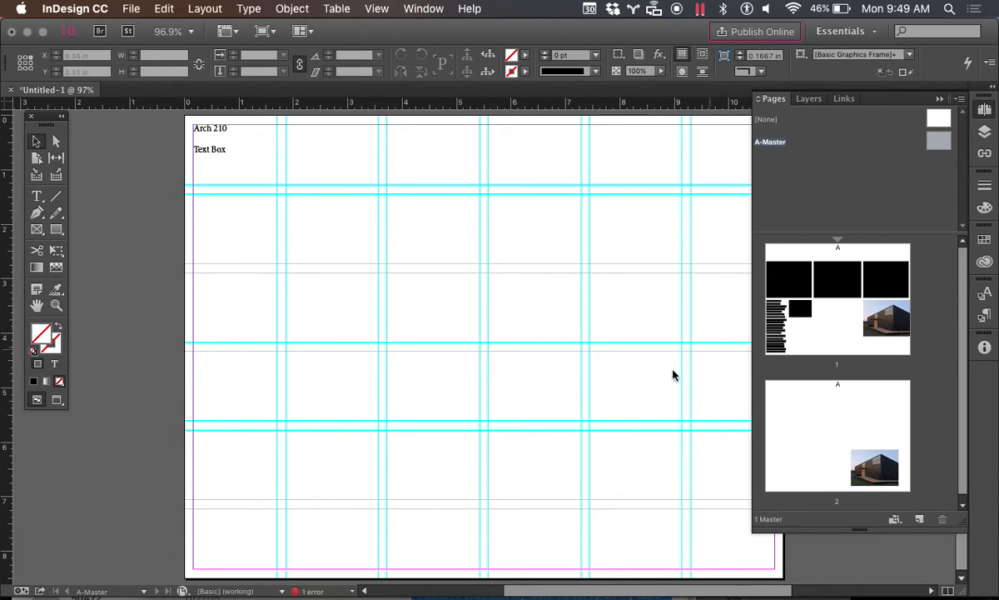
- Check pages 1 and 2 for the master heading text, and test selecting the black placeholders on page 1
alt+click(829, 325)
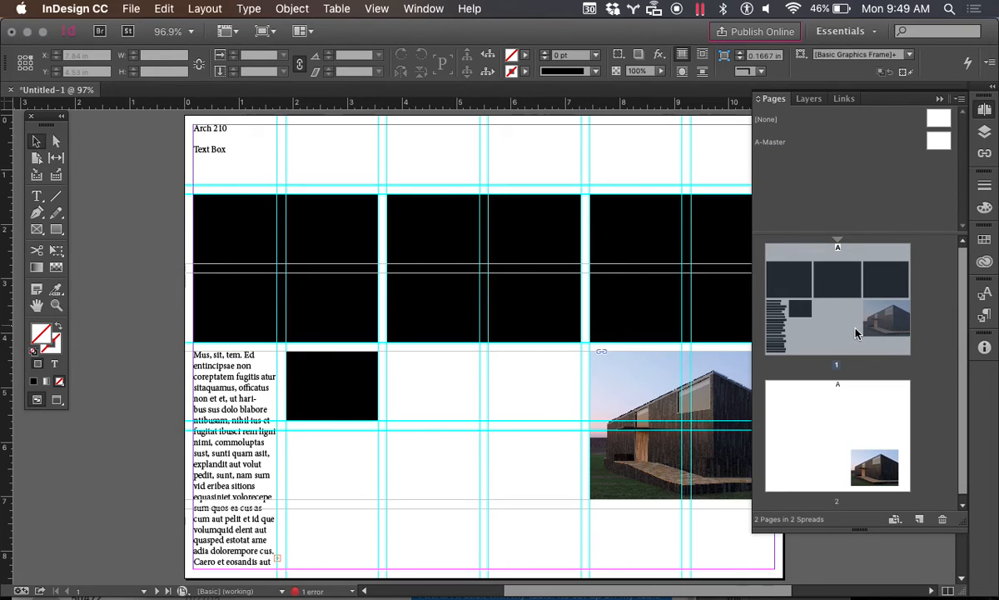
alt+click(816, 425)
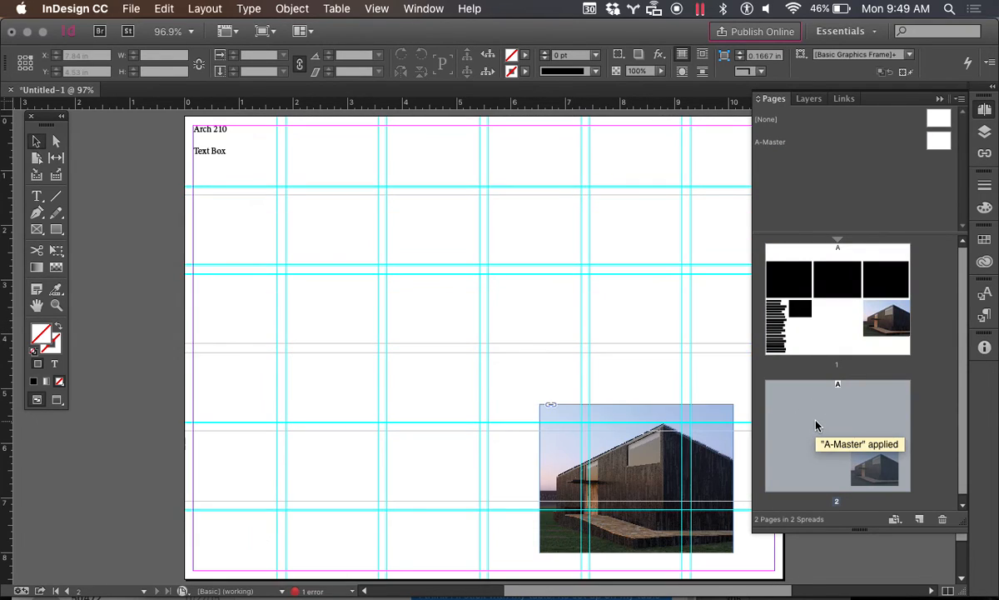
double_click(813, 329)
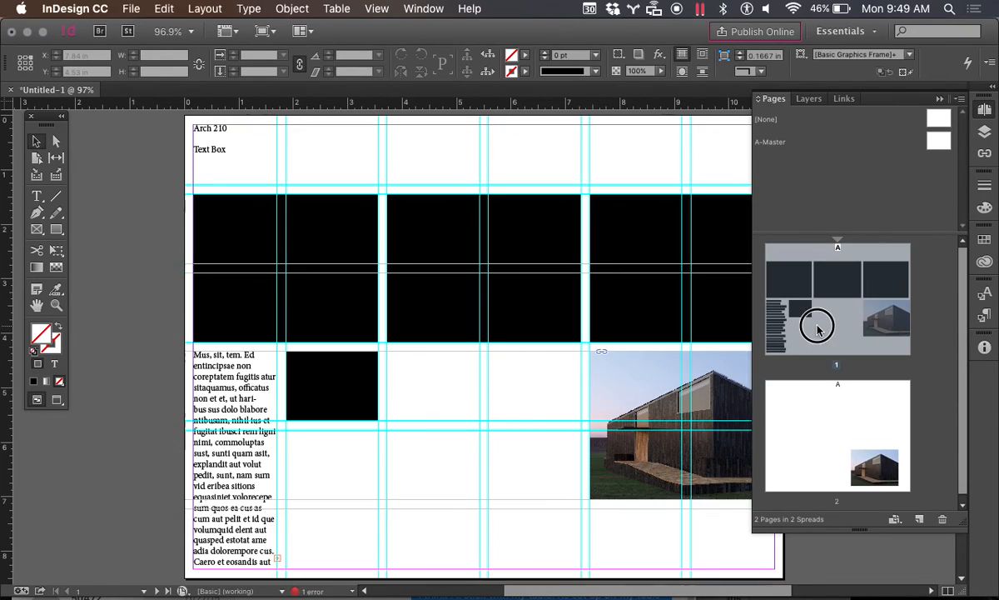
click(260, 266)
click(342, 377)
click(420, 337)
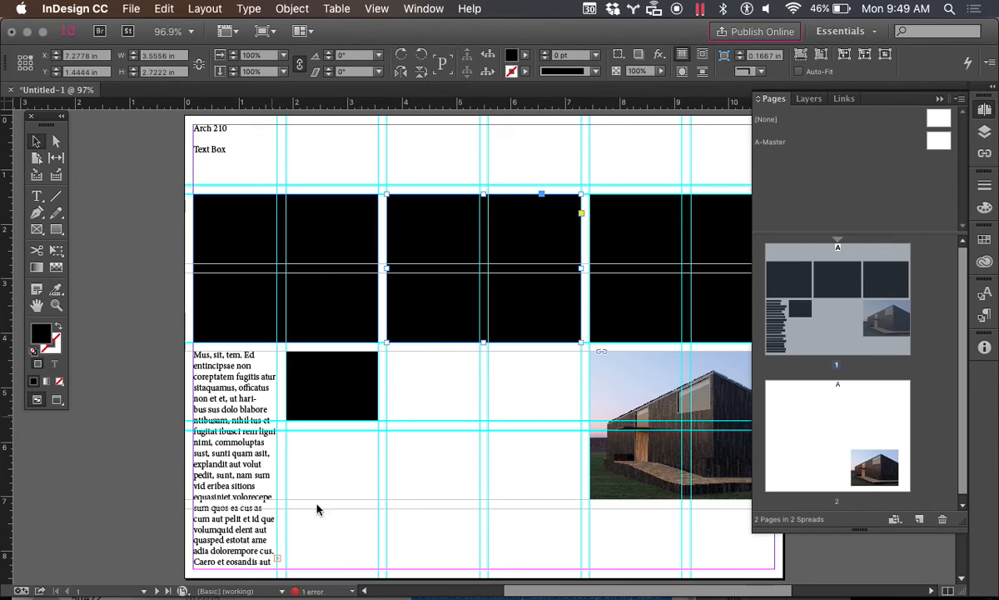
scroll(588, 400, down, 1)
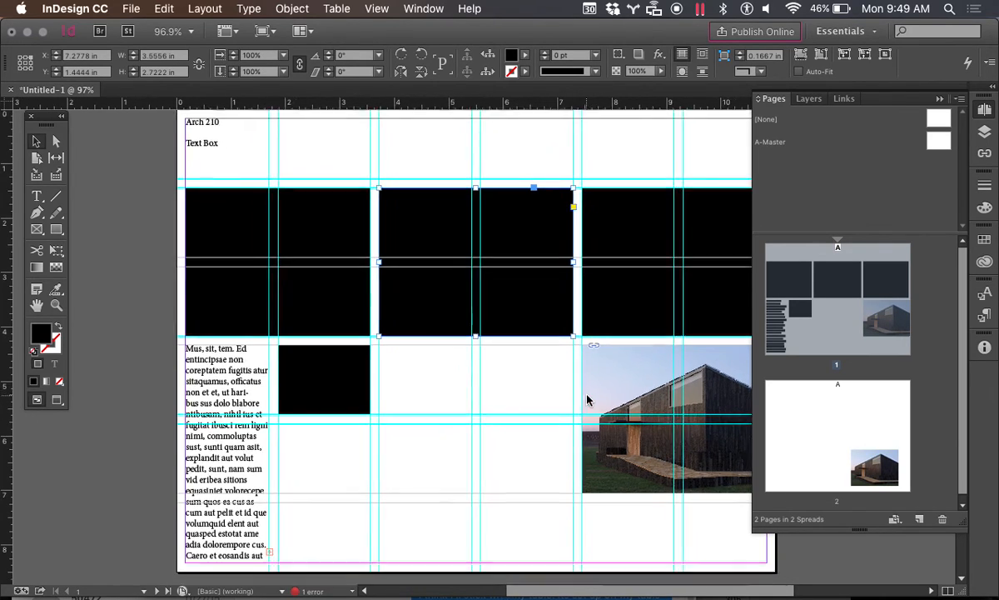
- Delete page 2 from the document together with the objects it contains
scroll(588, 399, down, 1)
scroll(588, 399, right, 1)
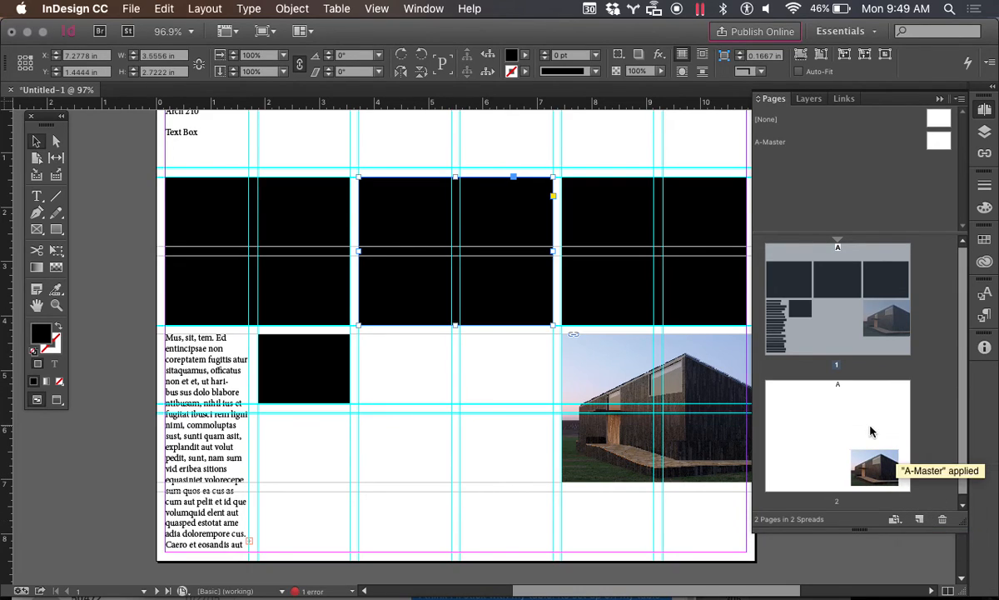
click(818, 408)
click(944, 519)
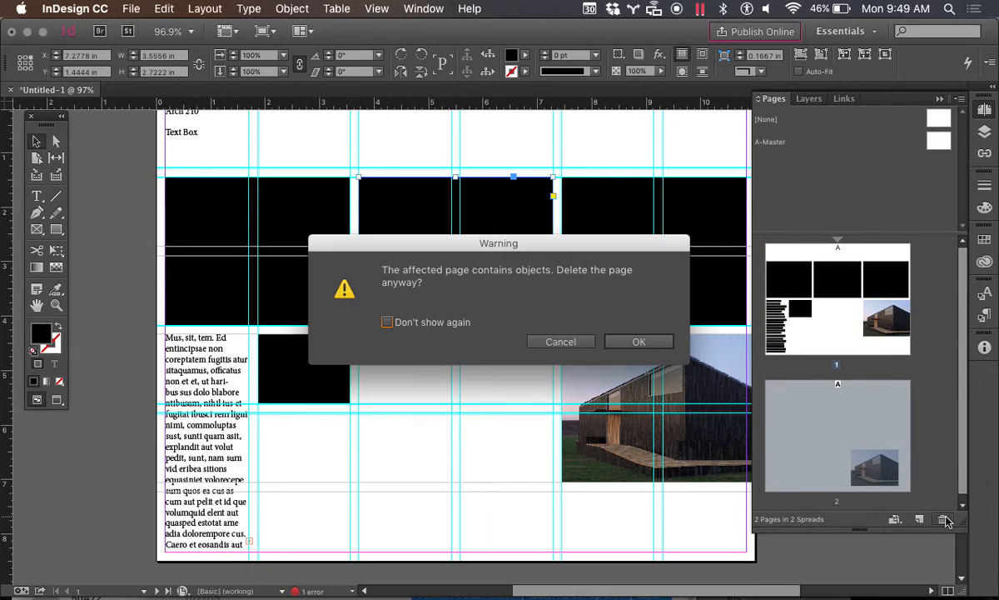
click(640, 343)
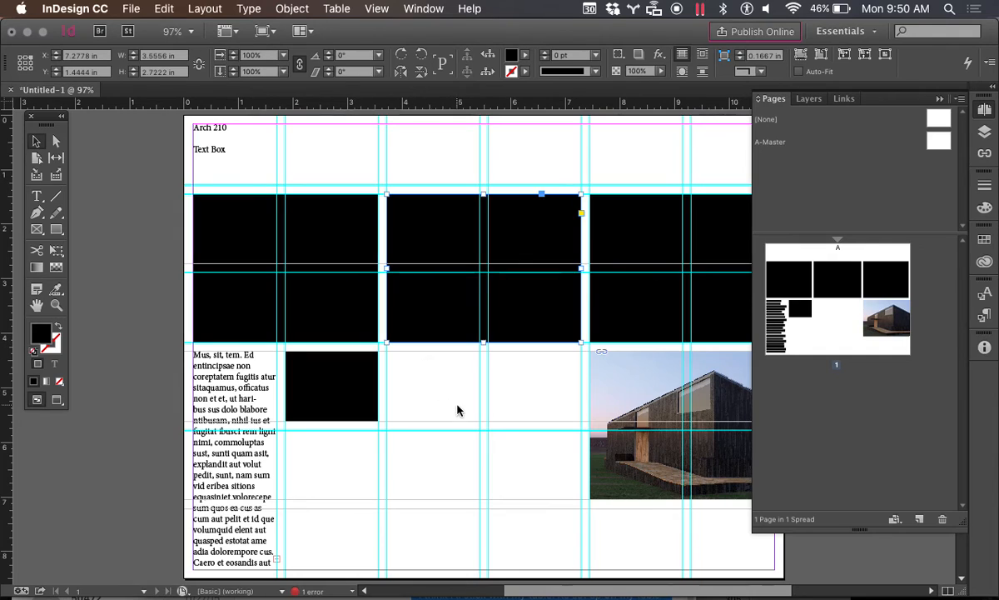
- Select the large black placeholder spanning the first two grid columns on page 1
scroll(458, 409, right, 5)
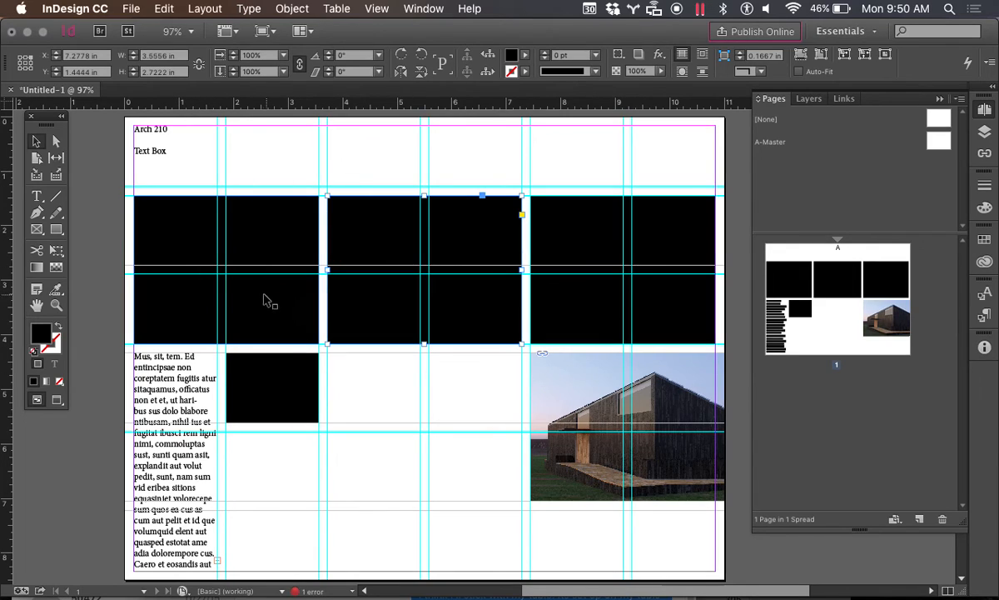
click(37, 230)
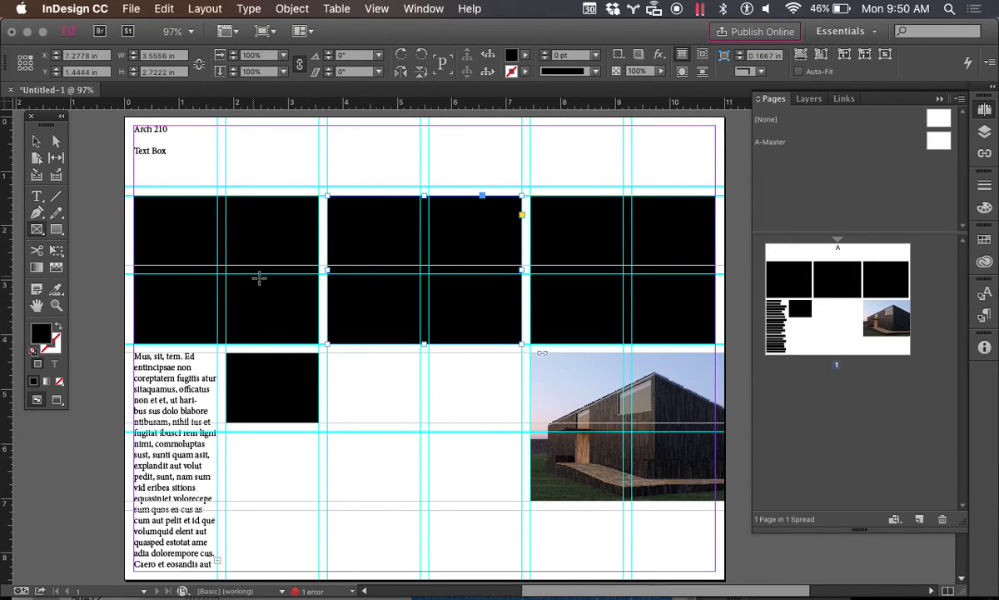
click(37, 145)
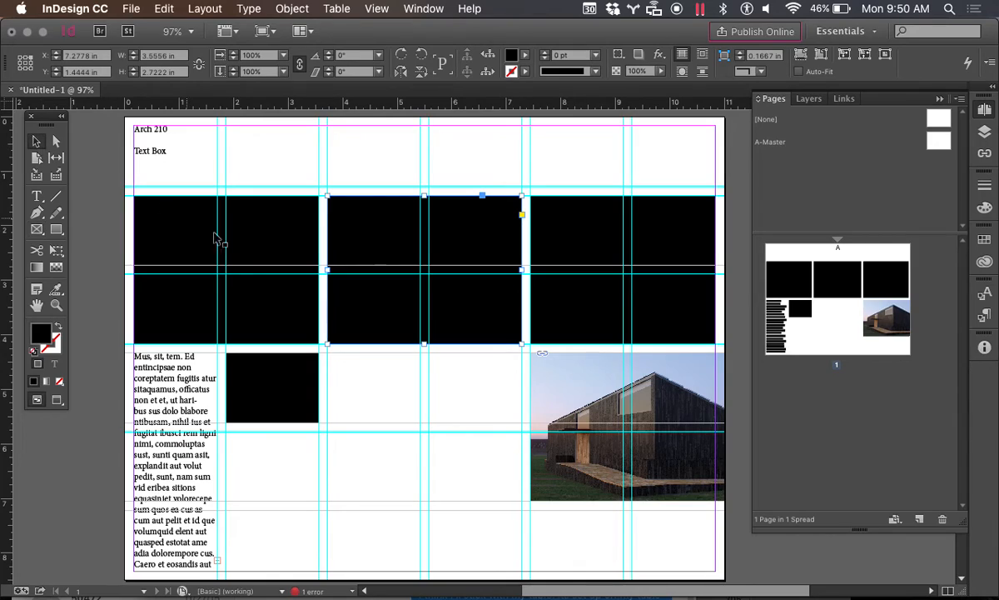
click(265, 247)
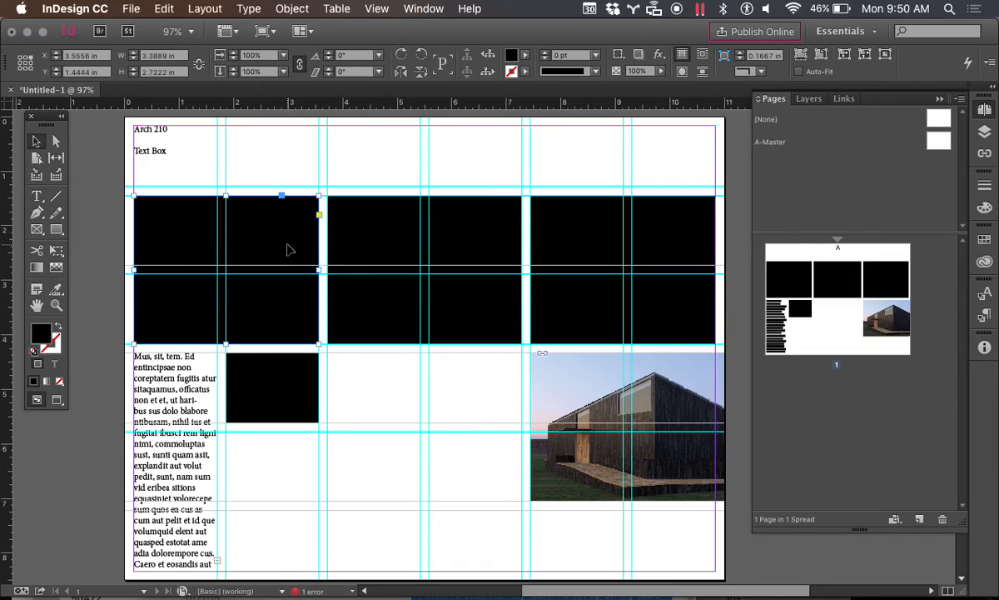
- Switch to Safari to examine the architecture presentation board on Flickr, and return to the InDesign document
key(ctrl+Up)
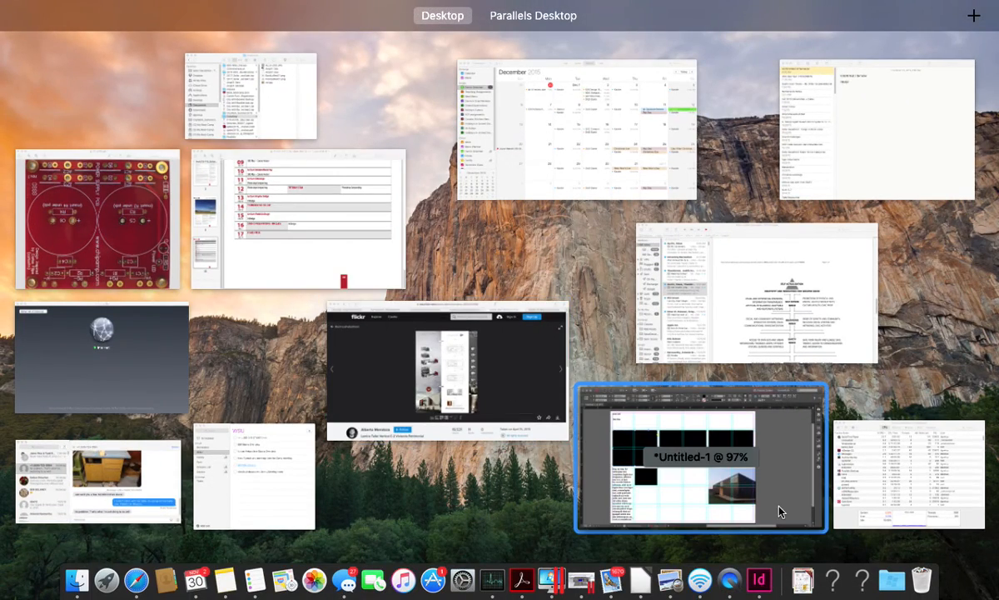
click(458, 330)
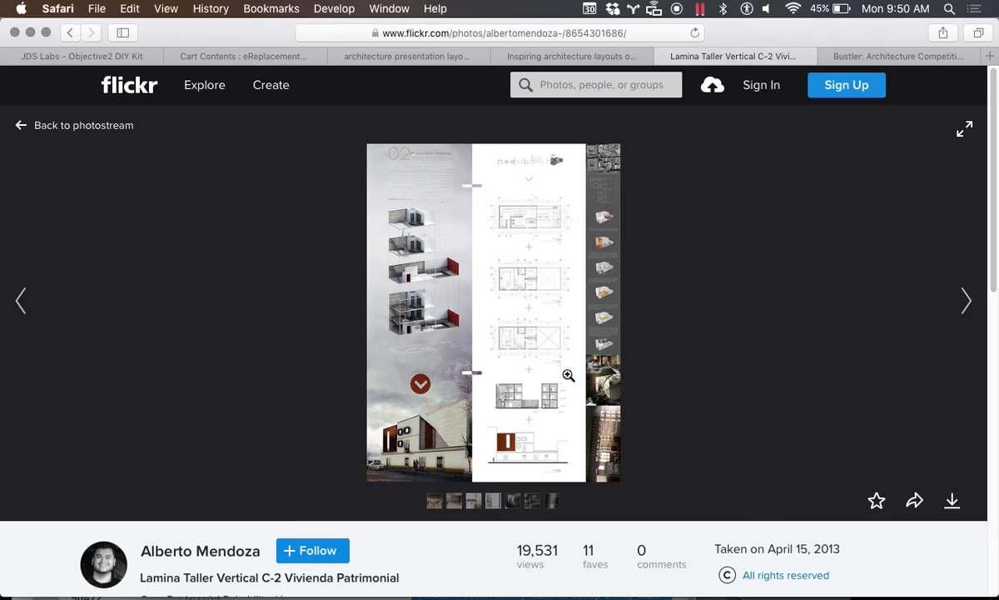
key(ctrl+Right)
key(ctrl+Left)
key(ctrl+Up)
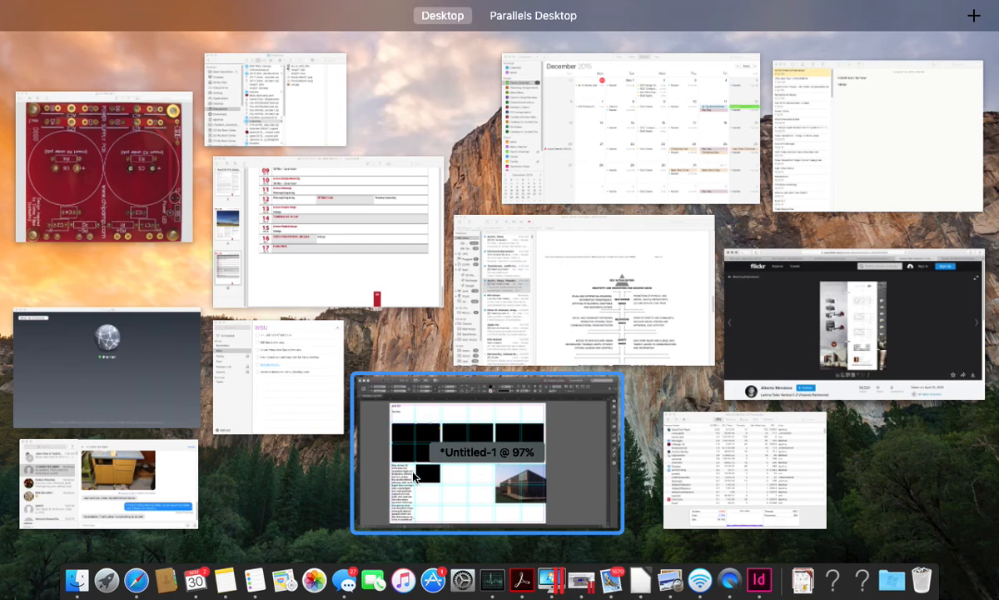
click(582, 473)
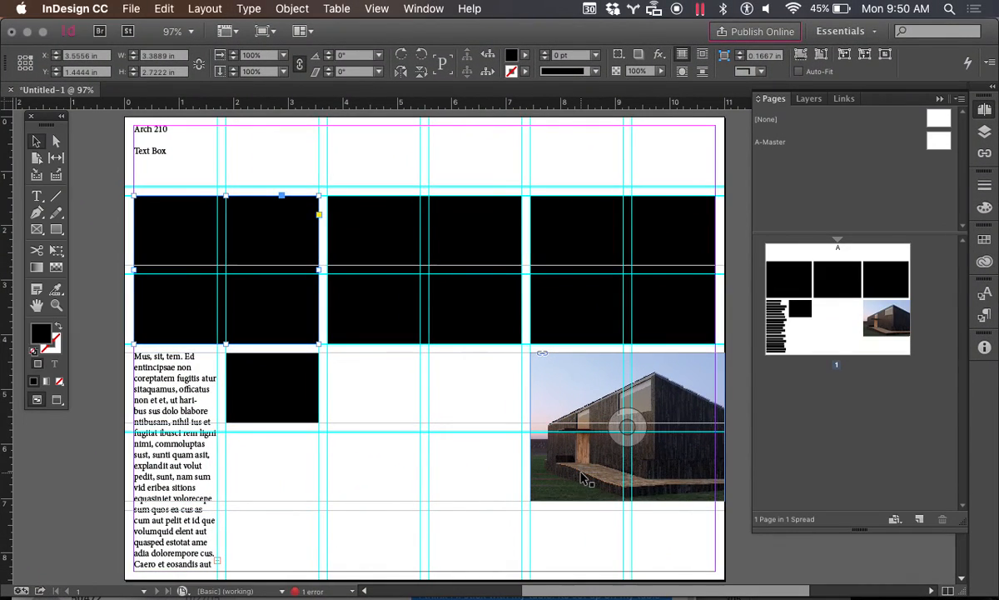